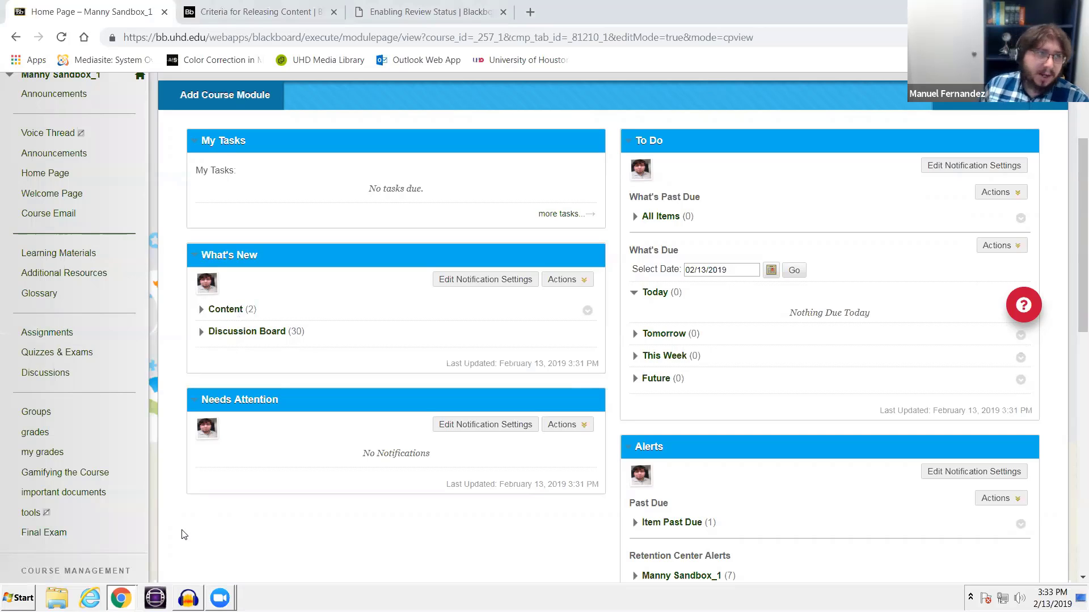
Step: Open the course's Achievements tool and start creating a Course Completion achievement
{"action": "left_click", "coordinate": [155, 456]}
{"action": "left_click", "coordinate": [4, 228]}
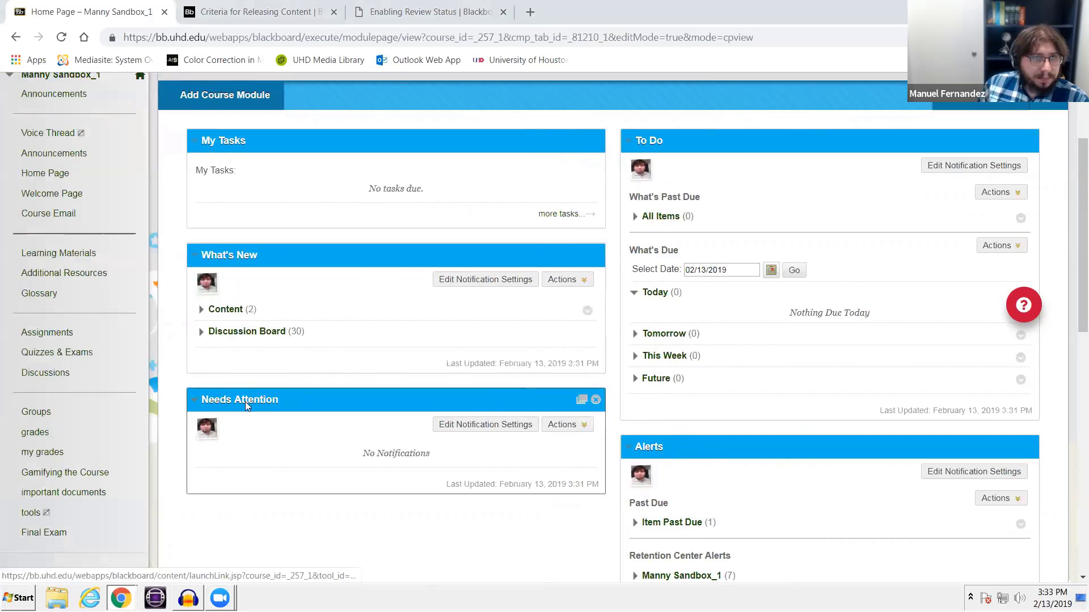
{"action": "scroll", "coordinate": [60, 259], "scroll_direction": "down", "scroll_amount": 3}
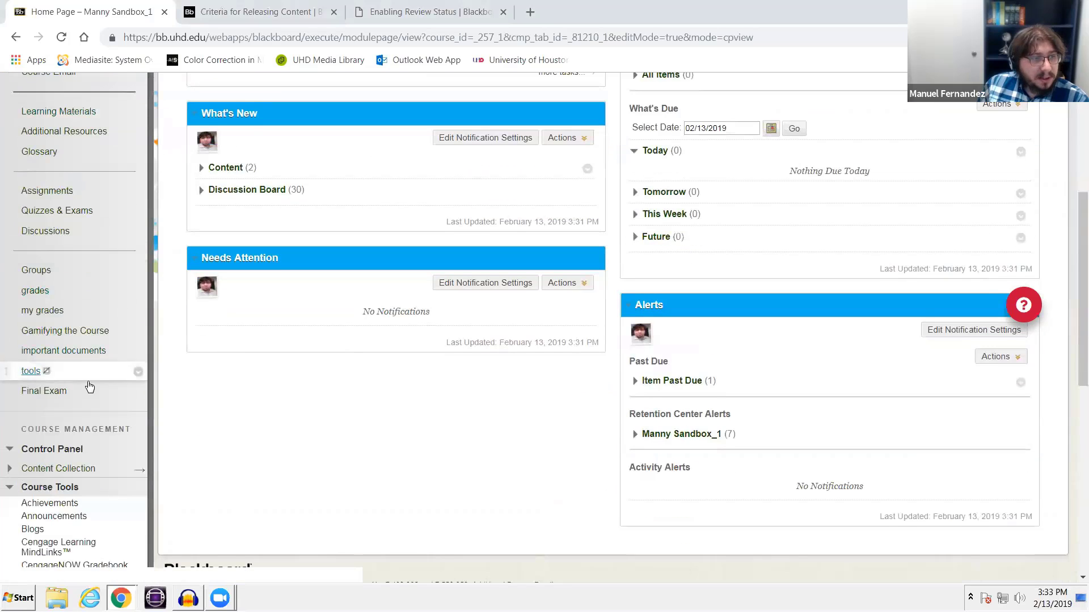
{"action": "scroll", "coordinate": [89, 387], "scroll_direction": "down", "scroll_amount": 2}
{"action": "left_click", "coordinate": [56, 440]}
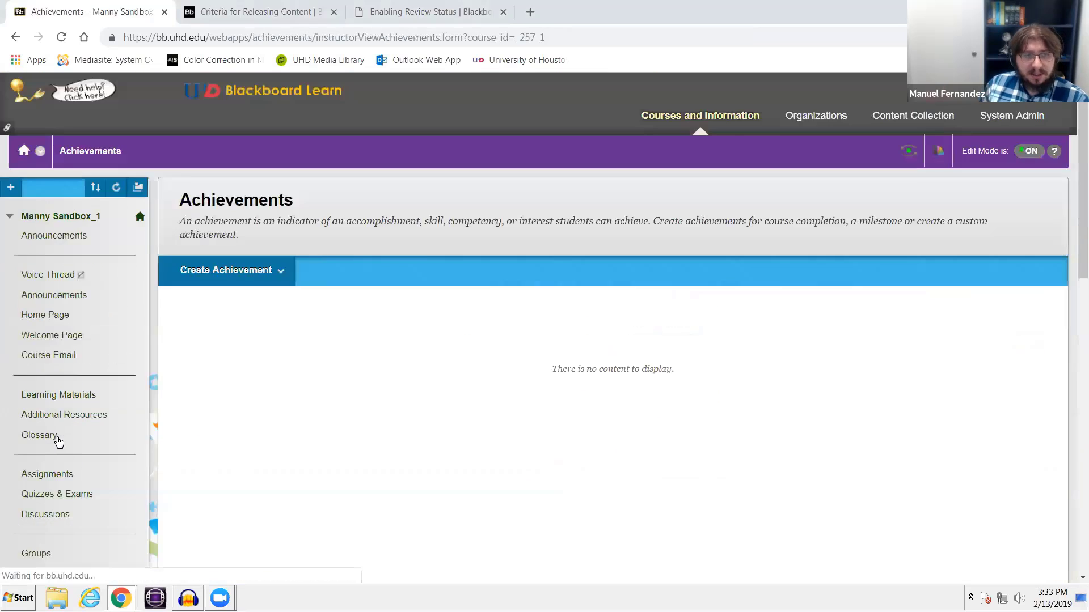
{"action": "left_click", "coordinate": [252, 270]}
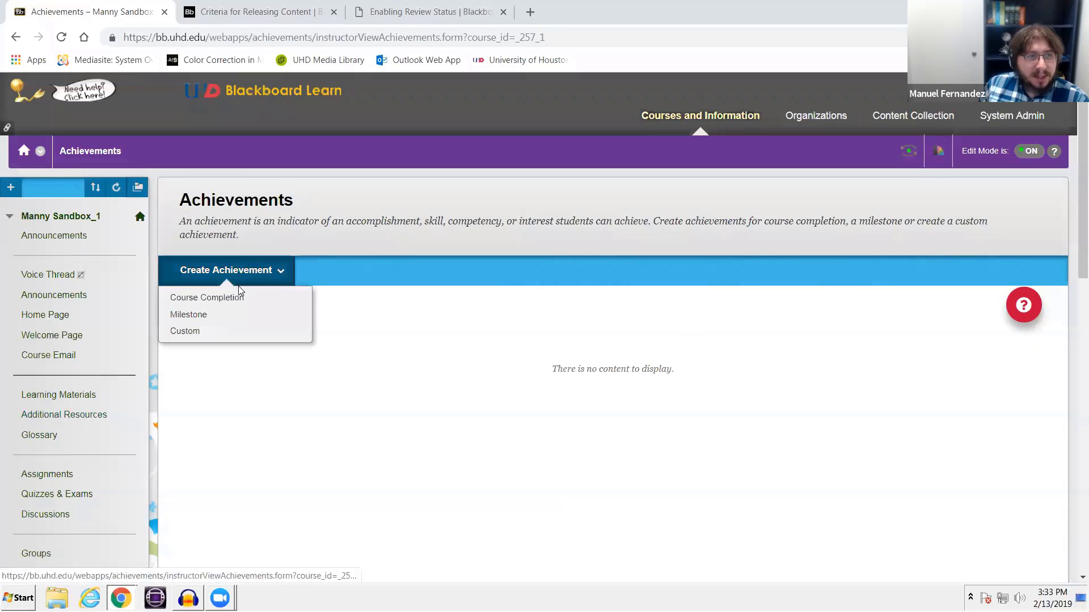
{"action": "left_click", "coordinate": [237, 298]}
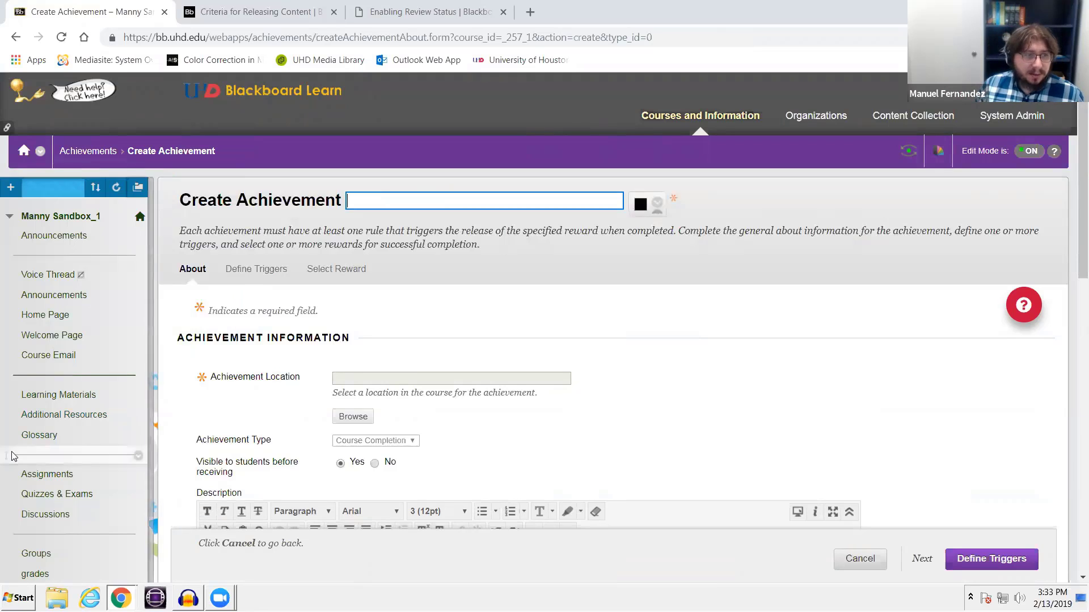
Step: Name the achievement "Certificate of Course Completion" and set its location to the Final Exam content area
{"action": "scroll", "coordinate": [238, 255], "scroll_direction": "down", "scroll_amount": 1}
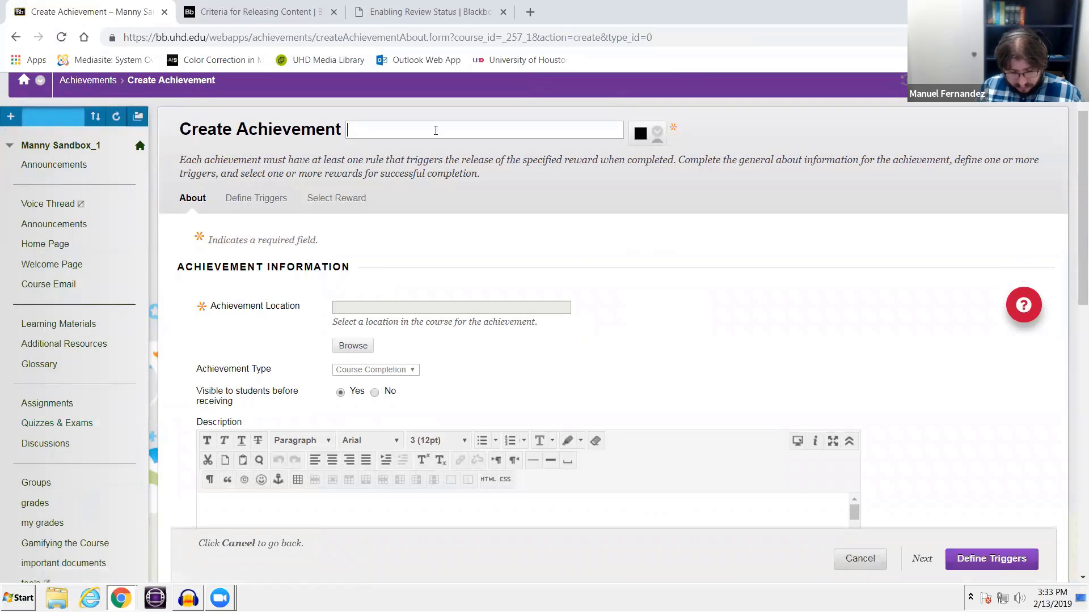
{"action": "type", "text": "Certificate of"}
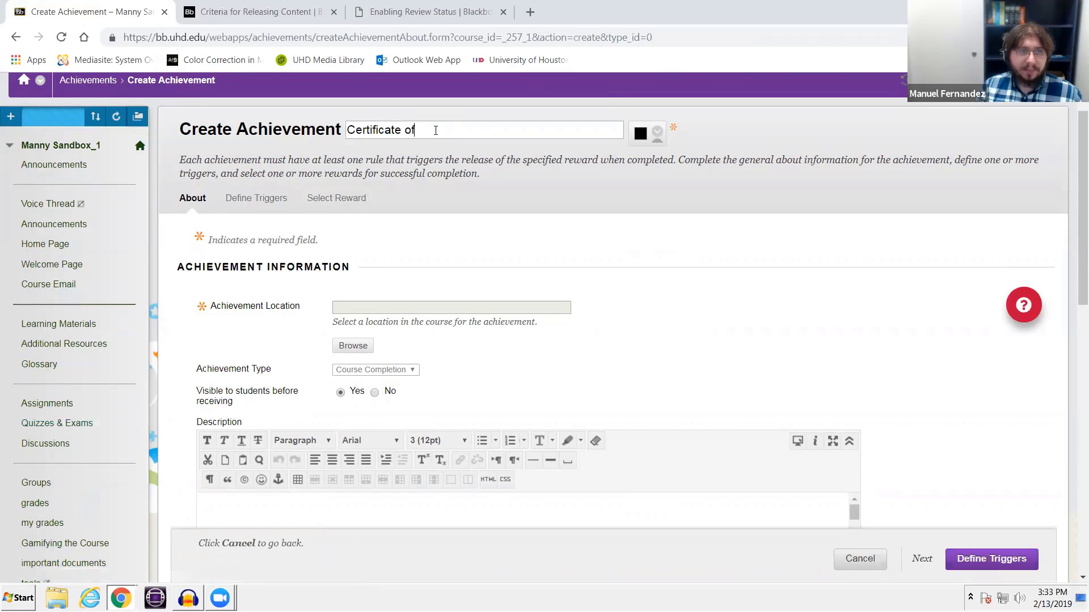
{"action": "type", "text": " Course Completion"}
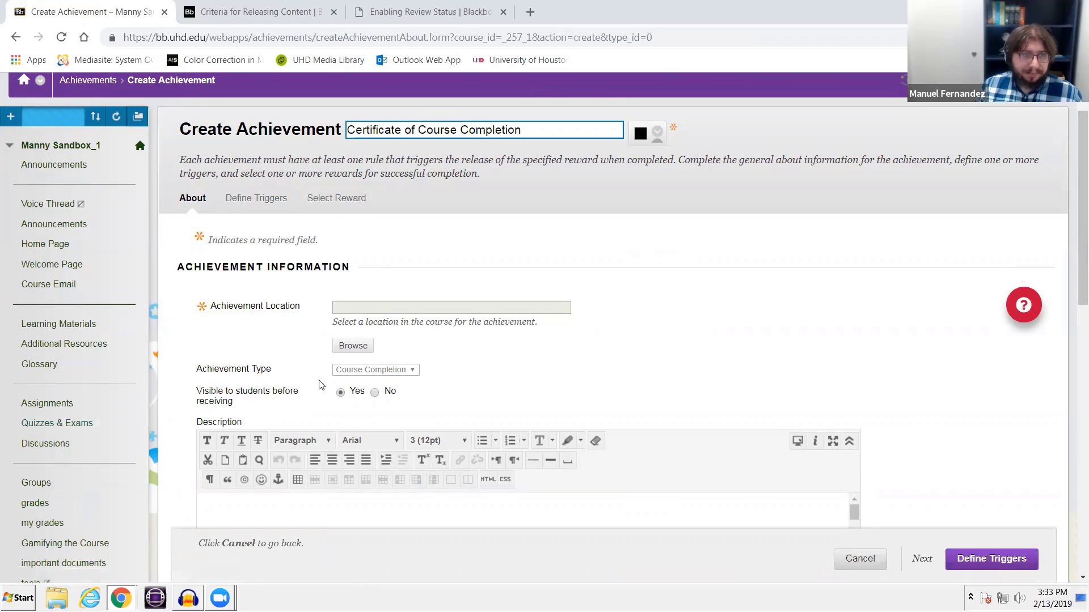
{"action": "left_click", "coordinate": [352, 346]}
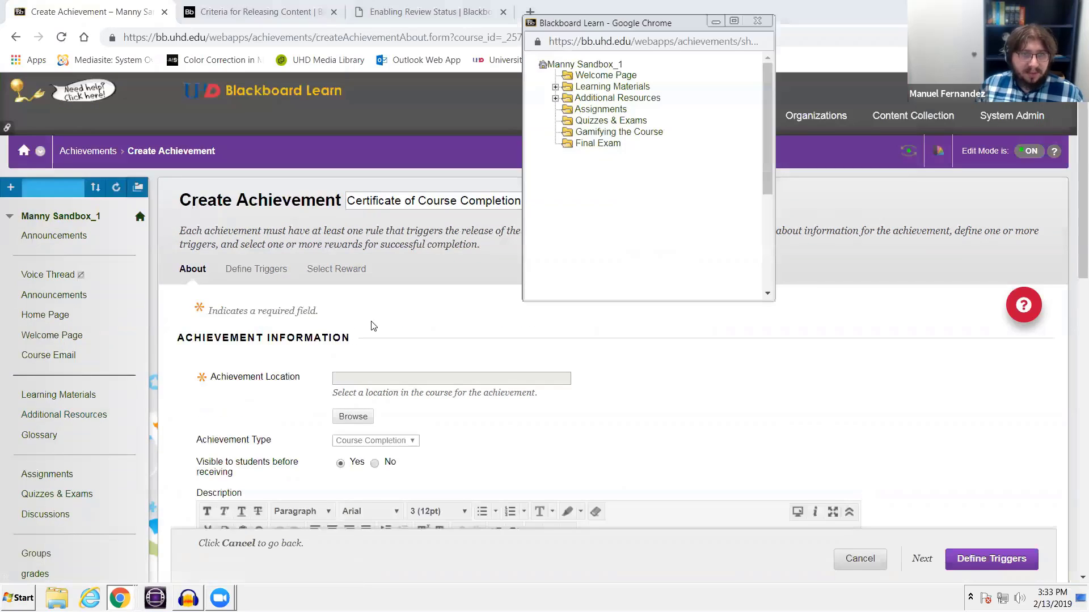
{"action": "left_click", "coordinate": [598, 143]}
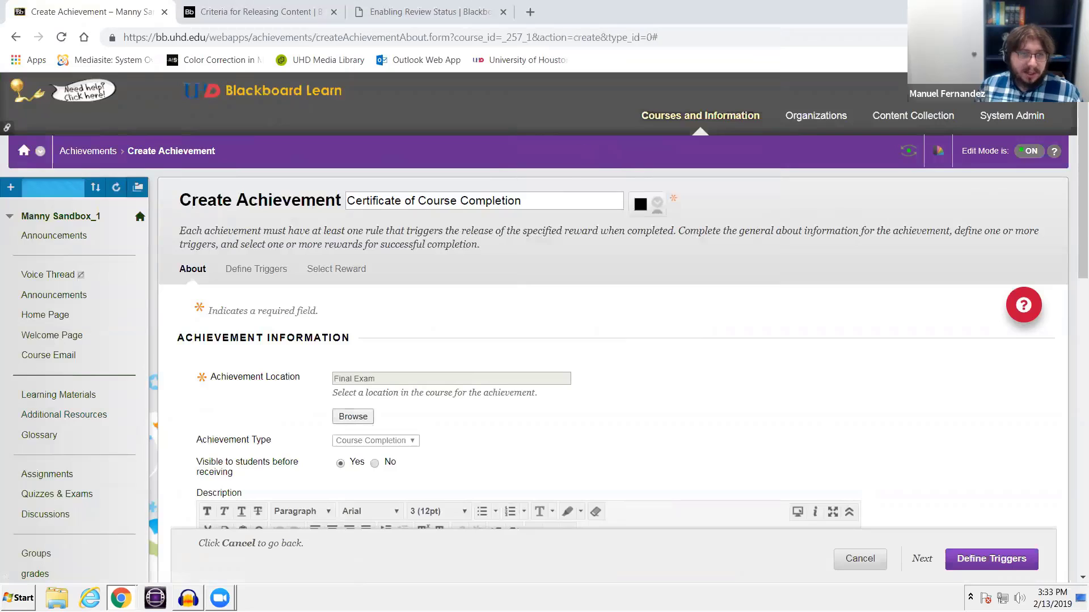
Step: Enter the description "Achievement item denoting the student has a 70% or higher in the total column." and continue to defining triggers
{"action": "scroll", "coordinate": [513, 426], "scroll_direction": "down", "scroll_amount": 5}
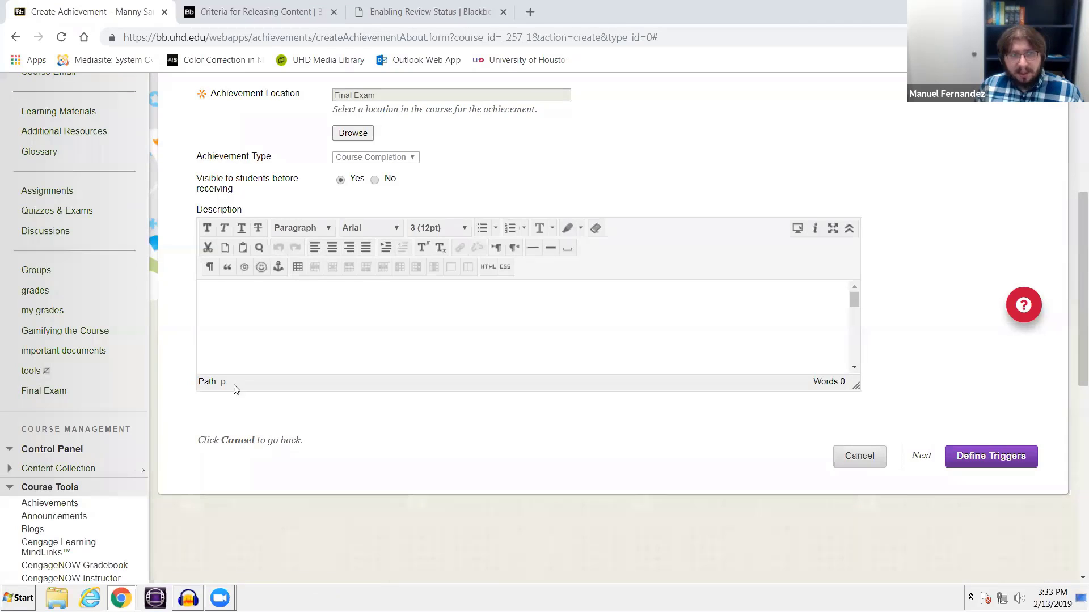
{"action": "left_click", "coordinate": [258, 336]}
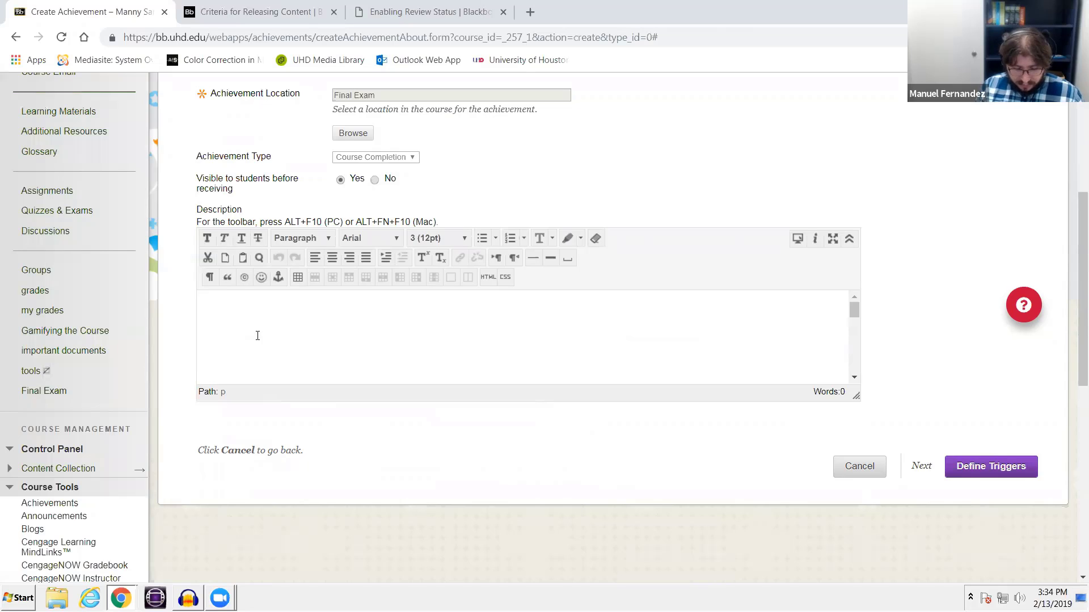
{"action": "key", "text": "BackSpace"}
{"action": "key", "text": "BackSpace"}
{"action": "type", "text": "A"}
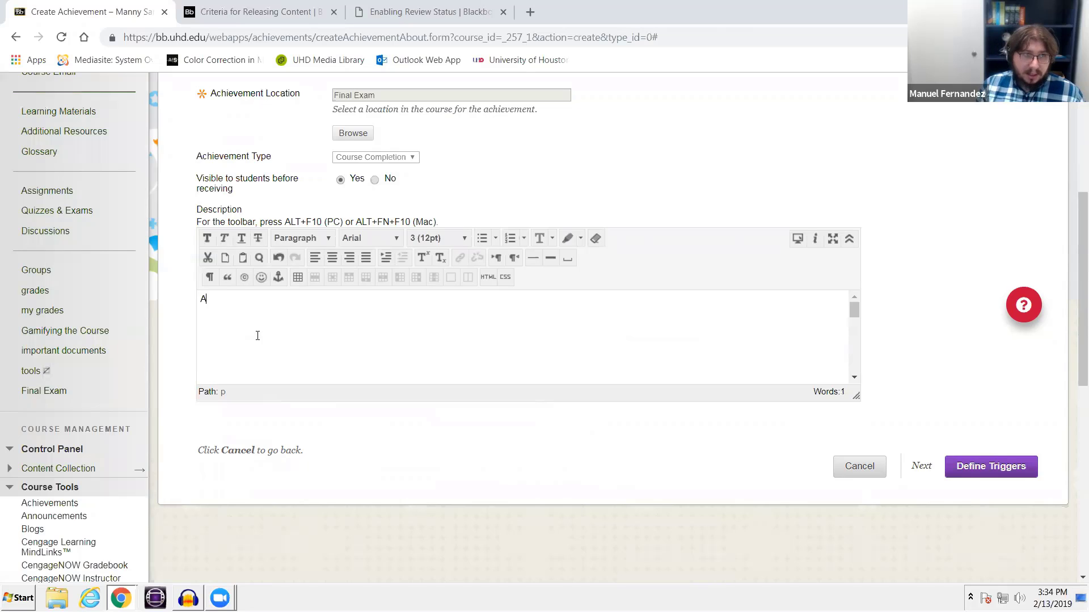
{"action": "type", "text": "chei"}
{"action": "key", "text": "BackSpace"}
{"action": "key", "text": "BackSpace"}
{"action": "key", "text": "BackSpace"}
{"action": "type", "text": "hie"}
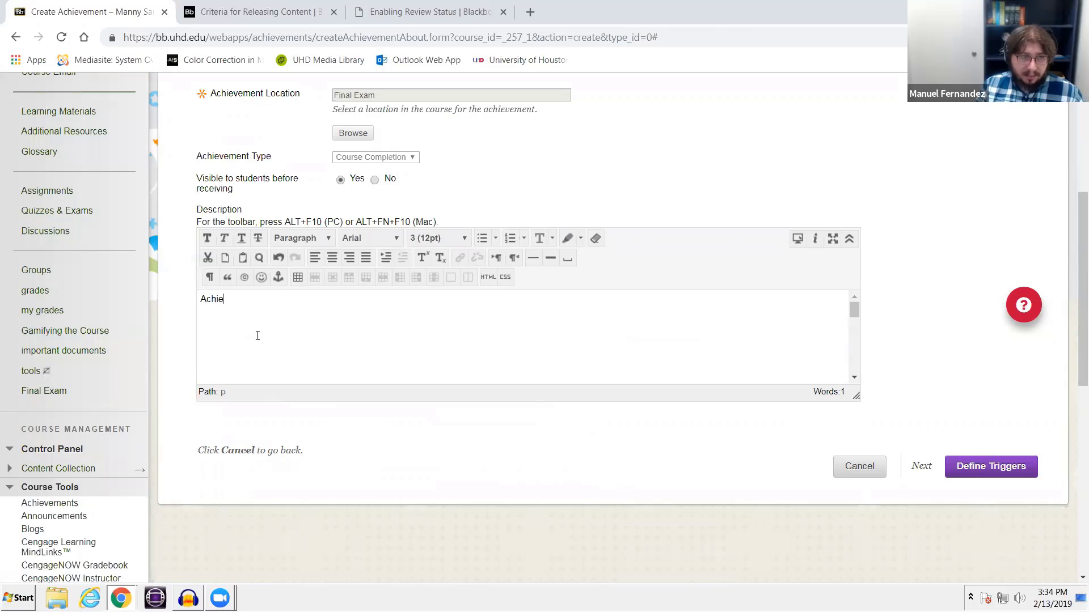
{"action": "type", "text": "vement item denoting the student"}
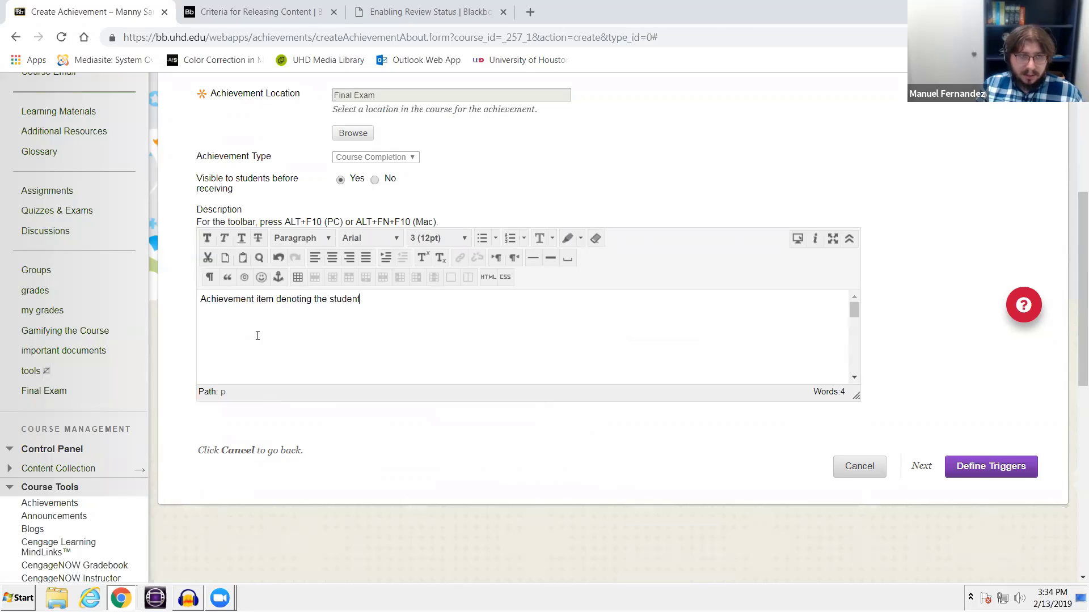
{"action": "type", "text": " has a 70% of"}
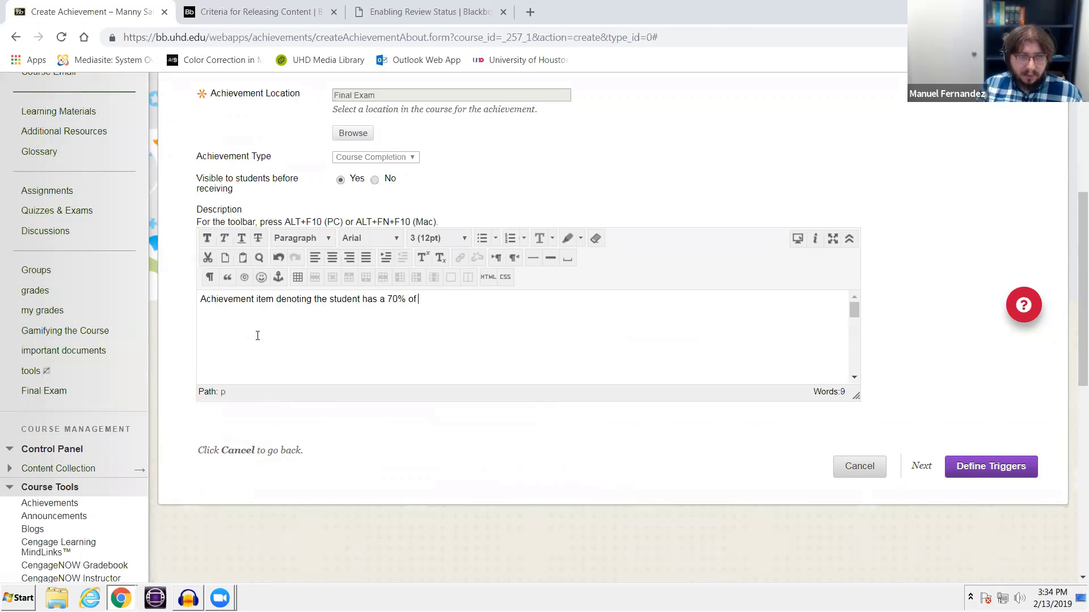
{"action": "key", "text": "BackSpace"}
{"action": "key", "text": "BackSpace"}
{"action": "type", "text": "r higher in "}
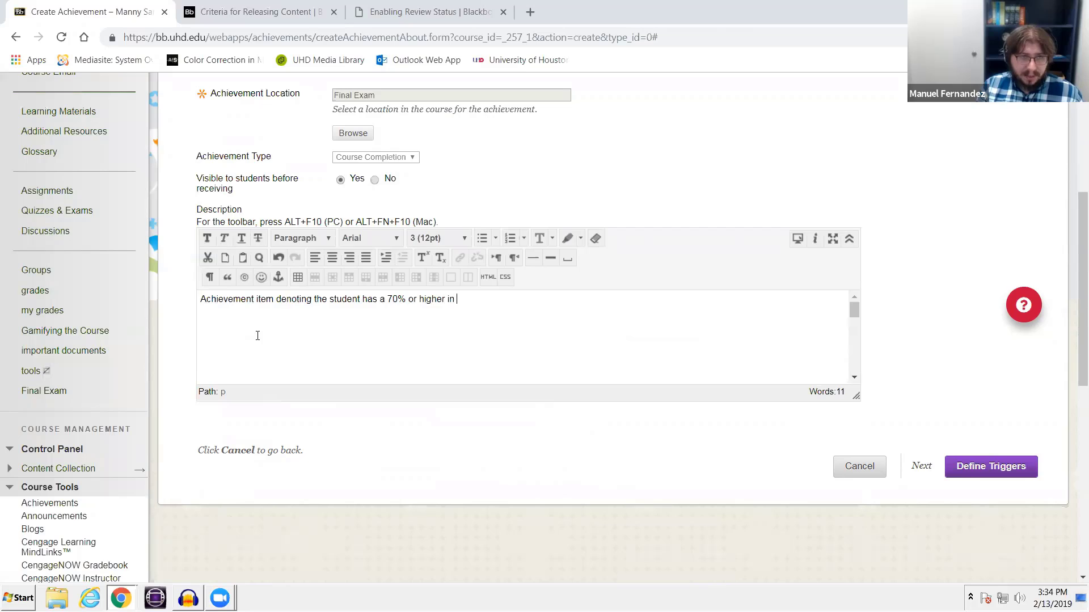
{"action": "type", "text": "the total column."}
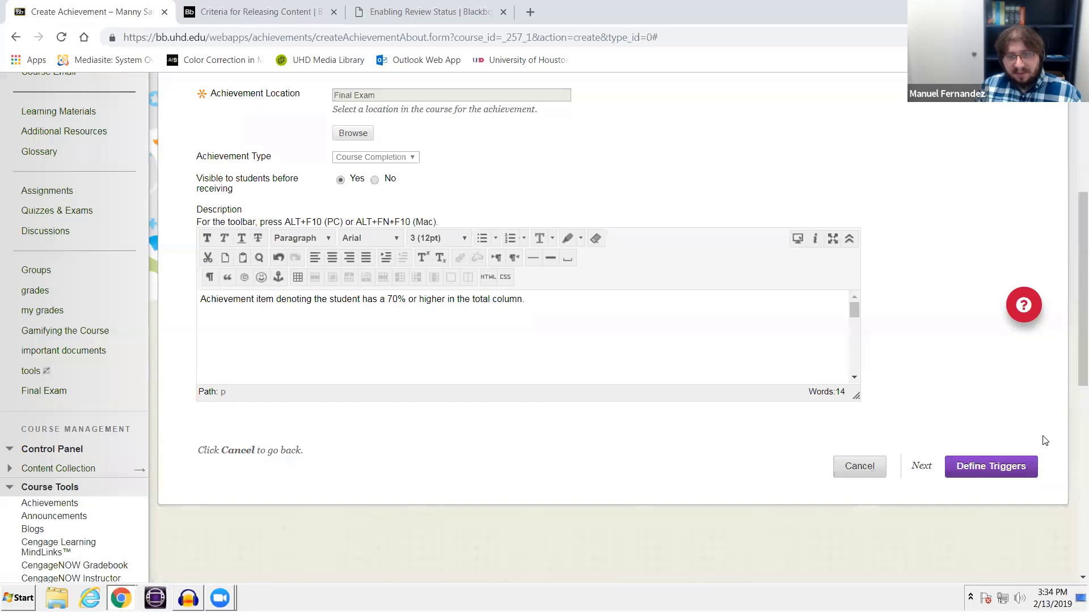
{"action": "left_click", "coordinate": [985, 463]}
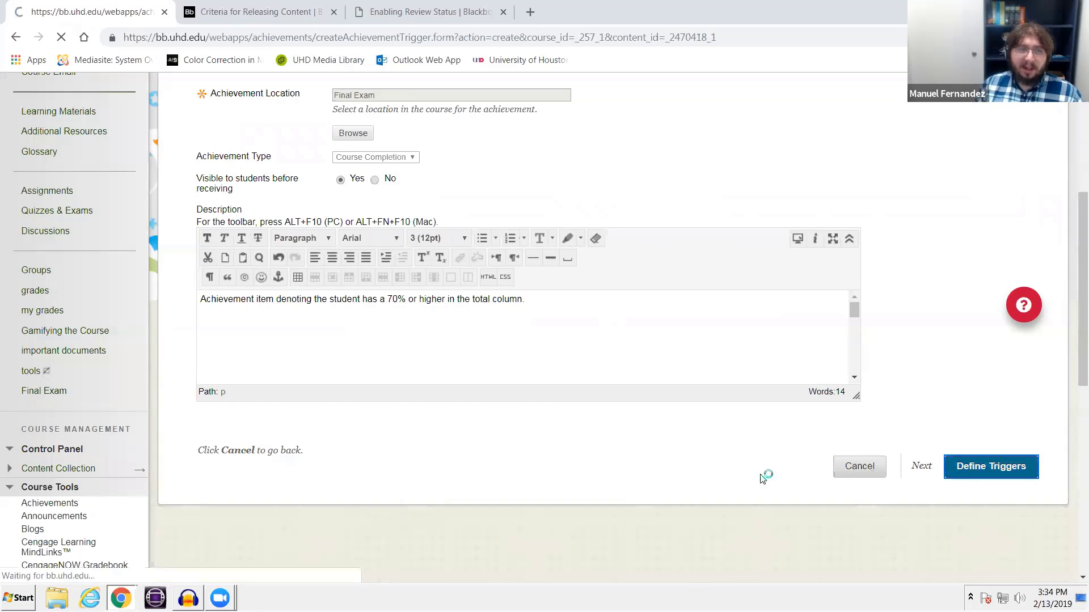
Step: Look over the trigger rule's available criteria, from rule name, date and membership to grade and review status
{"action": "scroll", "coordinate": [644, 418], "scroll_direction": "down", "scroll_amount": 4}
{"action": "scroll", "coordinate": [431, 420], "scroll_direction": "down", "scroll_amount": 2}
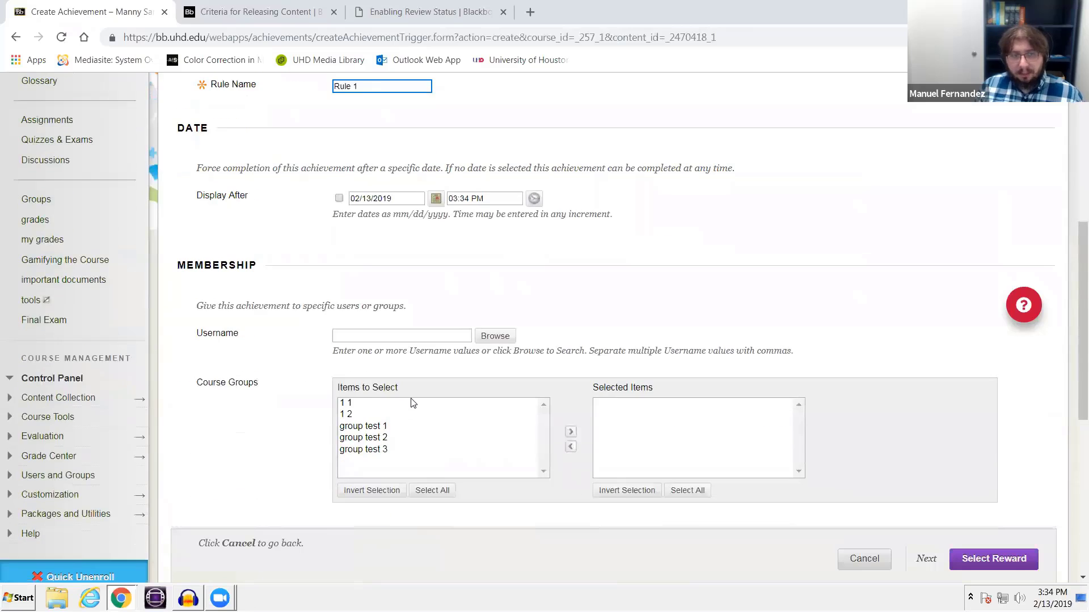
{"action": "scroll", "coordinate": [419, 374], "scroll_direction": "down", "scroll_amount": 2}
{"action": "scroll", "coordinate": [386, 347], "scroll_direction": "down", "scroll_amount": 4}
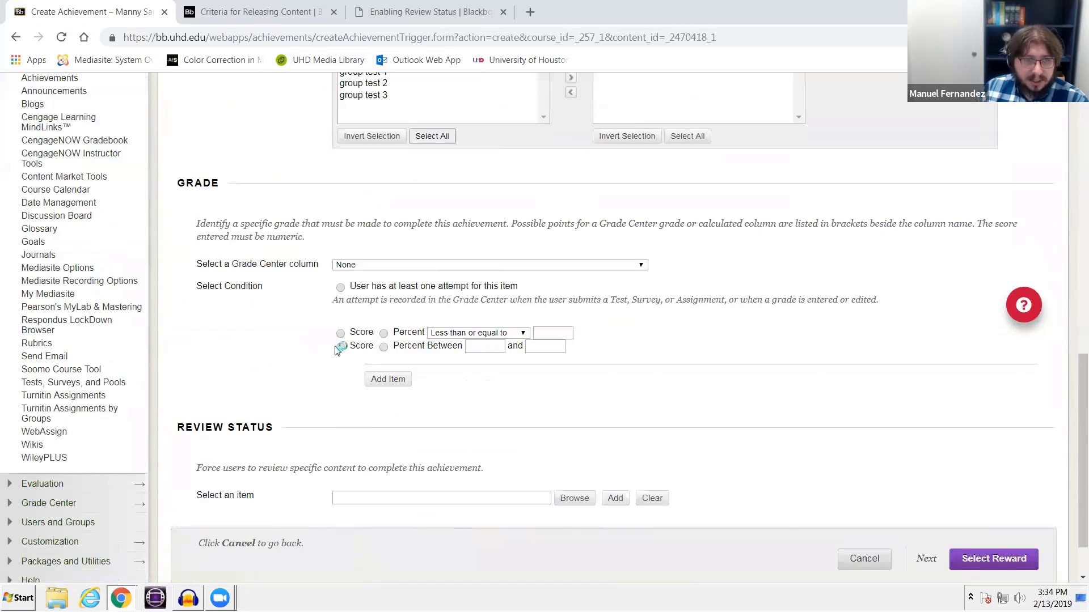
{"action": "scroll", "coordinate": [283, 307], "scroll_direction": "up", "scroll_amount": 6}
{"action": "scroll", "coordinate": [311, 291], "scroll_direction": "up", "scroll_amount": 4}
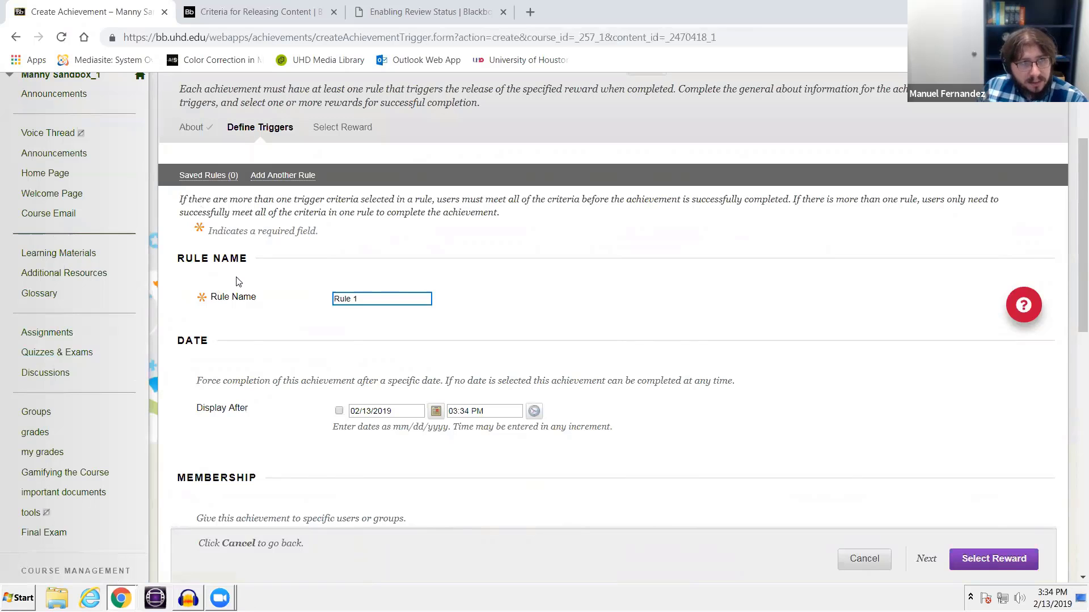
{"action": "scroll", "coordinate": [239, 277], "scroll_direction": "down", "scroll_amount": 4}
{"action": "scroll", "coordinate": [241, 282], "scroll_direction": "down", "scroll_amount": 5}
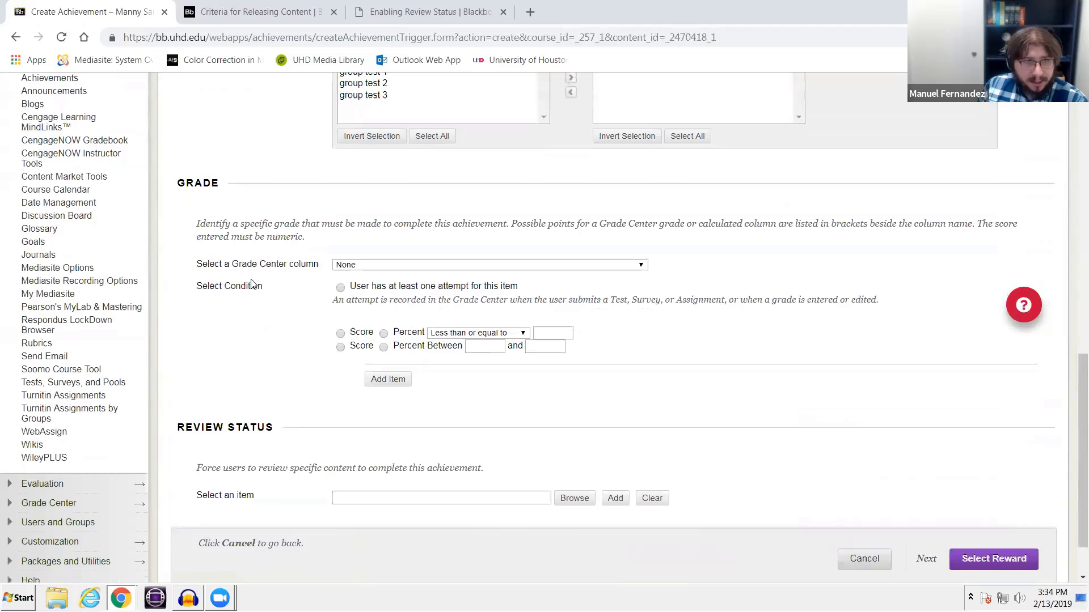
Step: Choose the Total Points[1,000] Grade Center column as the rule's grade criterion
{"action": "left_click", "coordinate": [391, 264]}
{"action": "scroll", "coordinate": [469, 330], "scroll_direction": "down", "scroll_amount": 15}
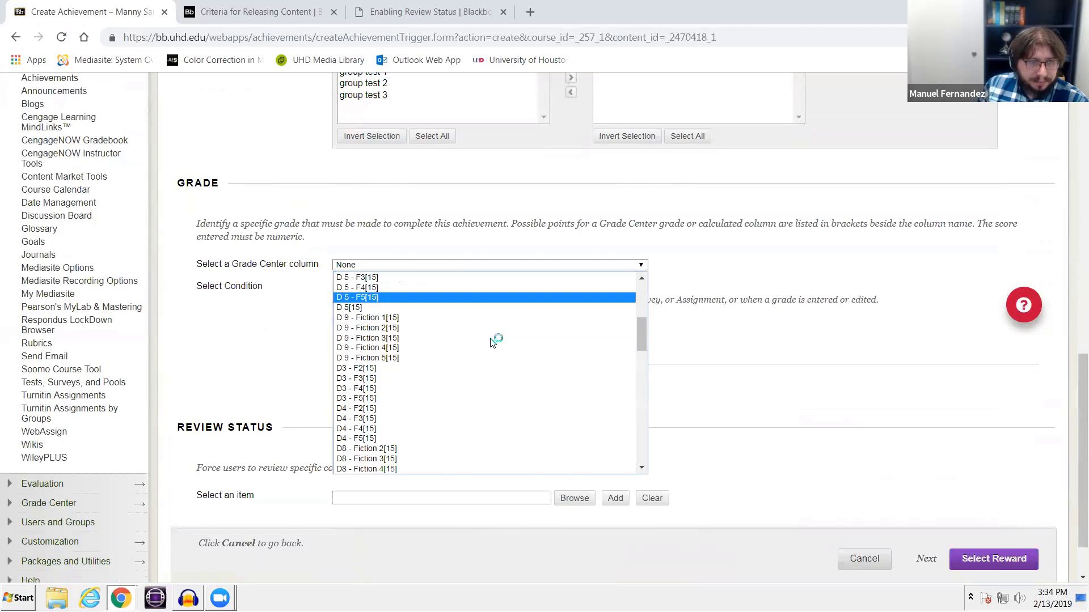
{"action": "scroll", "coordinate": [487, 352], "scroll_direction": "down", "scroll_amount": 10}
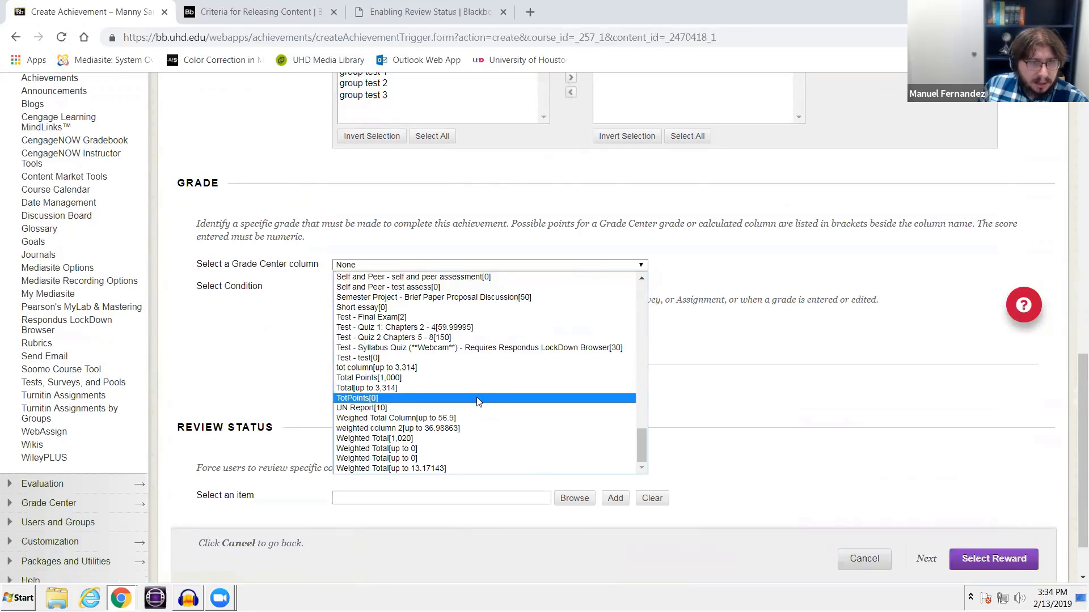
{"action": "scroll", "coordinate": [475, 418], "scroll_direction": "up", "scroll_amount": 10}
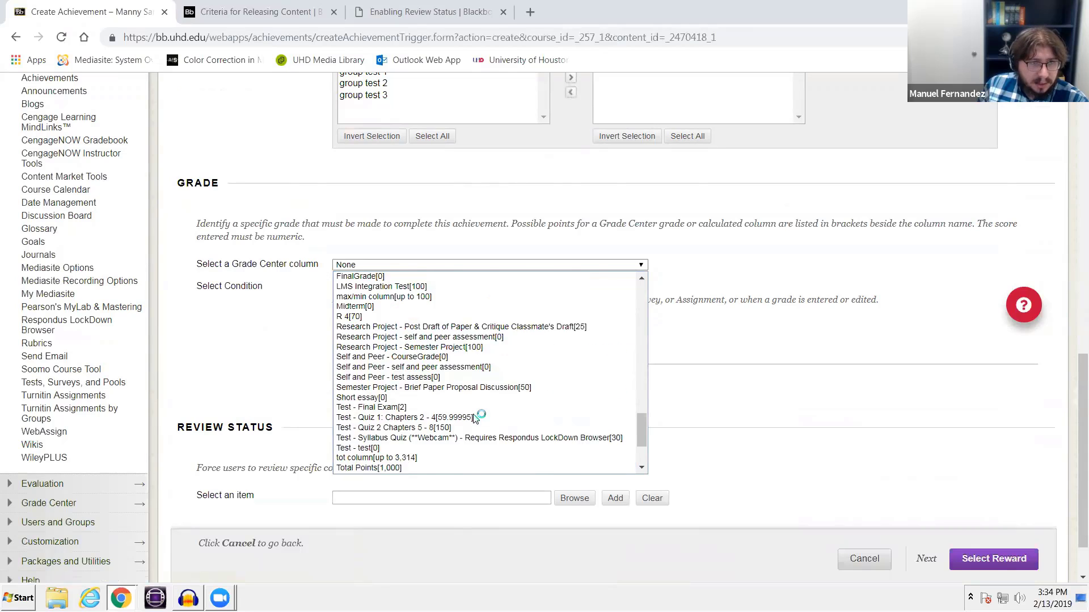
{"action": "scroll", "coordinate": [475, 418], "scroll_direction": "up", "scroll_amount": 10}
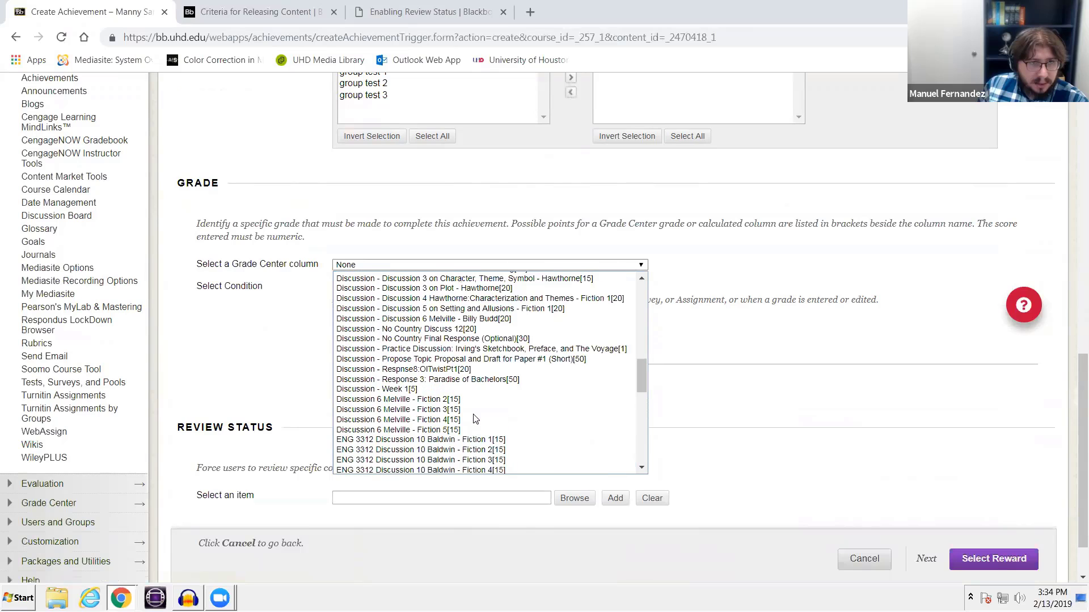
{"action": "scroll", "coordinate": [475, 419], "scroll_direction": "up", "scroll_amount": 3}
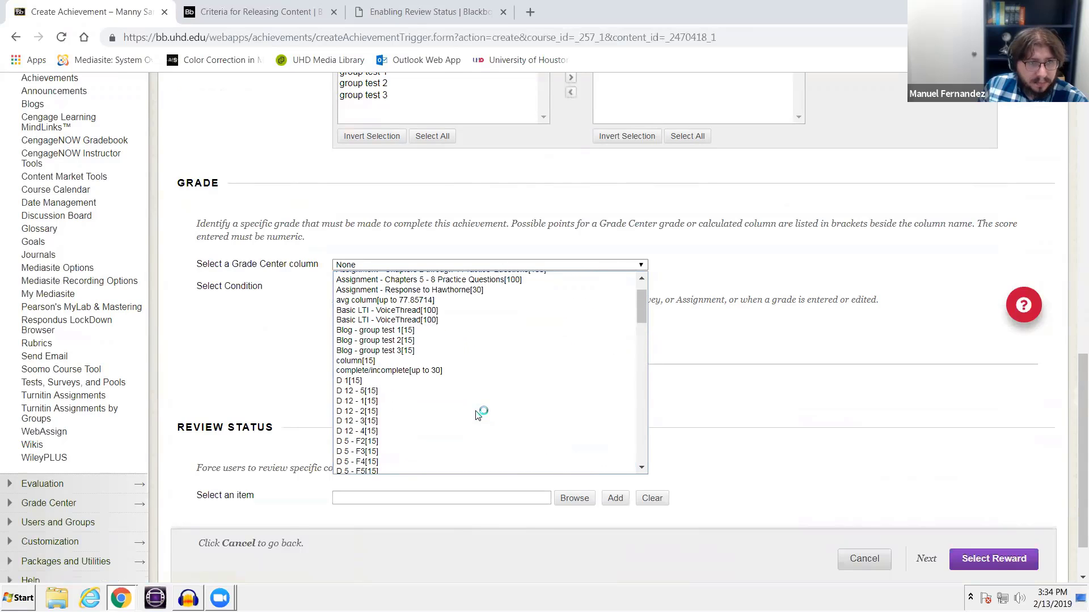
{"action": "scroll", "coordinate": [475, 415], "scroll_direction": "up", "scroll_amount": 2}
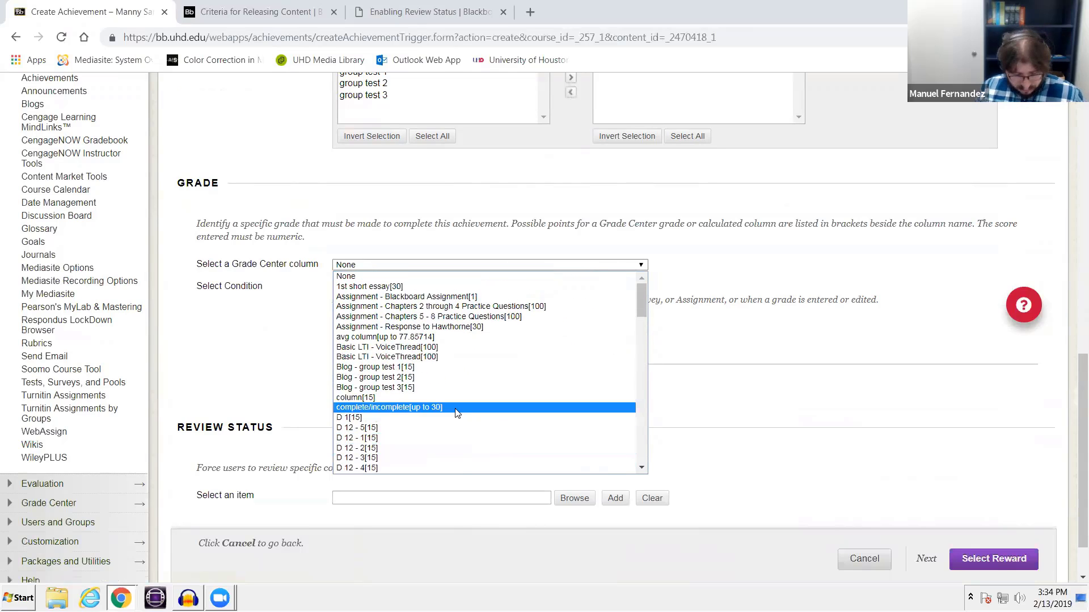
{"action": "key", "text": "t"}
{"action": "key", "text": "t"}
{"action": "key", "text": "t"}
{"action": "key", "text": "t"}
{"action": "key", "text": "t"}
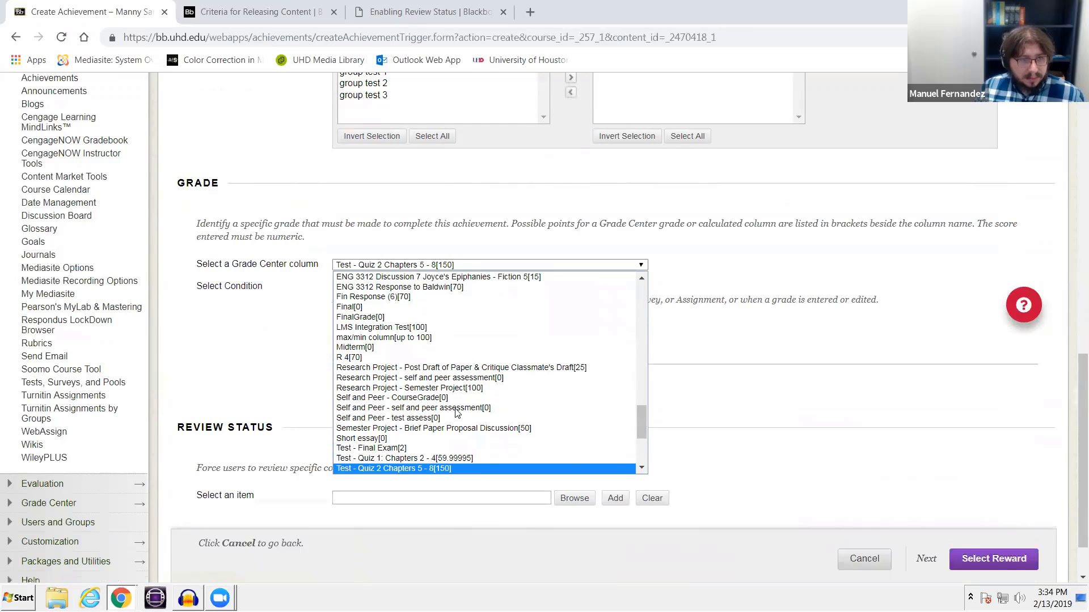
{"action": "key", "text": "t"}
{"action": "key", "text": "t"}
{"action": "key", "text": "t"}
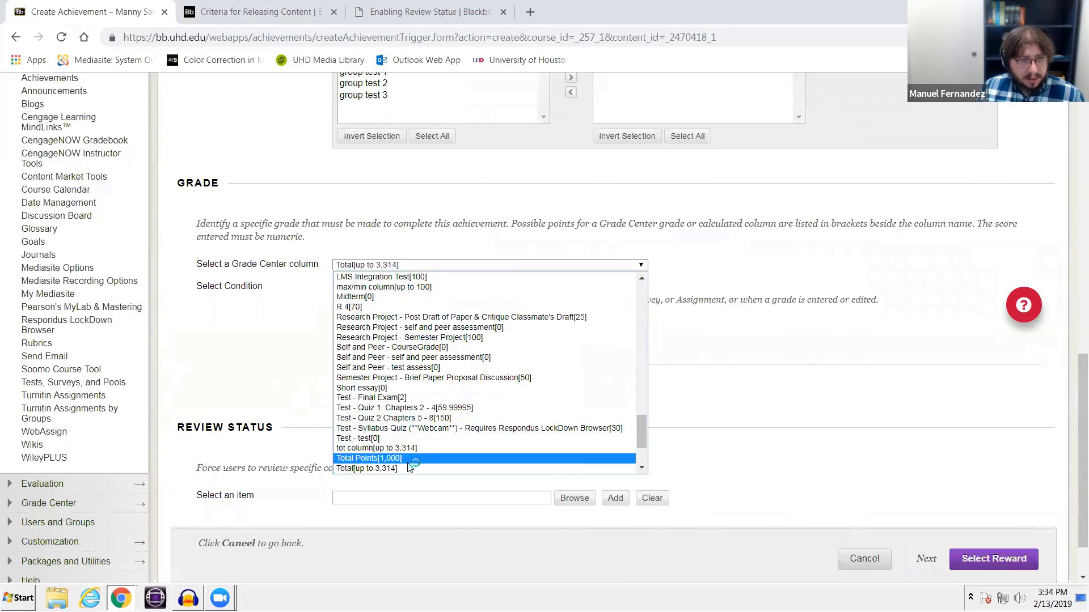
{"action": "left_click", "coordinate": [405, 459]}
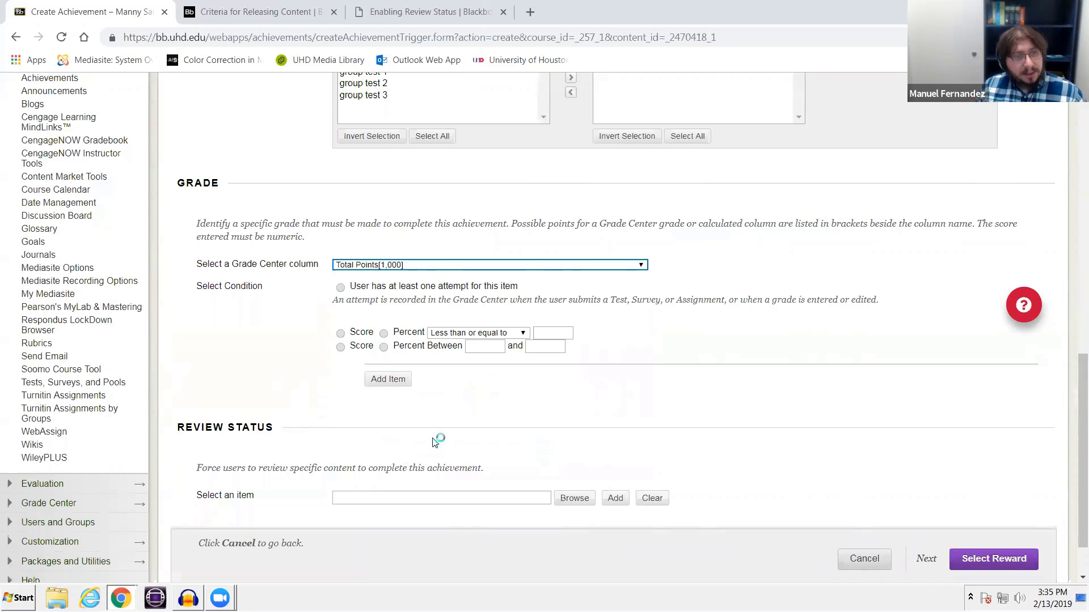
Step: Set the grade condition to a percent greater than or equal to 70
{"action": "left_click", "coordinate": [385, 336]}
{"action": "left_click", "coordinate": [471, 333]}
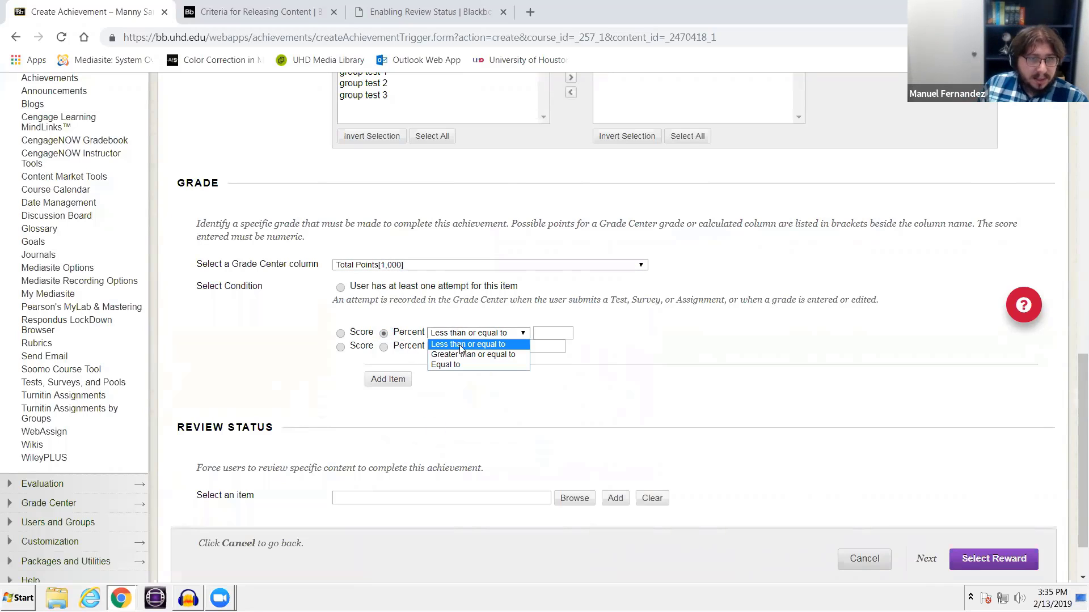
{"action": "left_click", "coordinate": [502, 358]}
{"action": "left_click", "coordinate": [554, 335]}
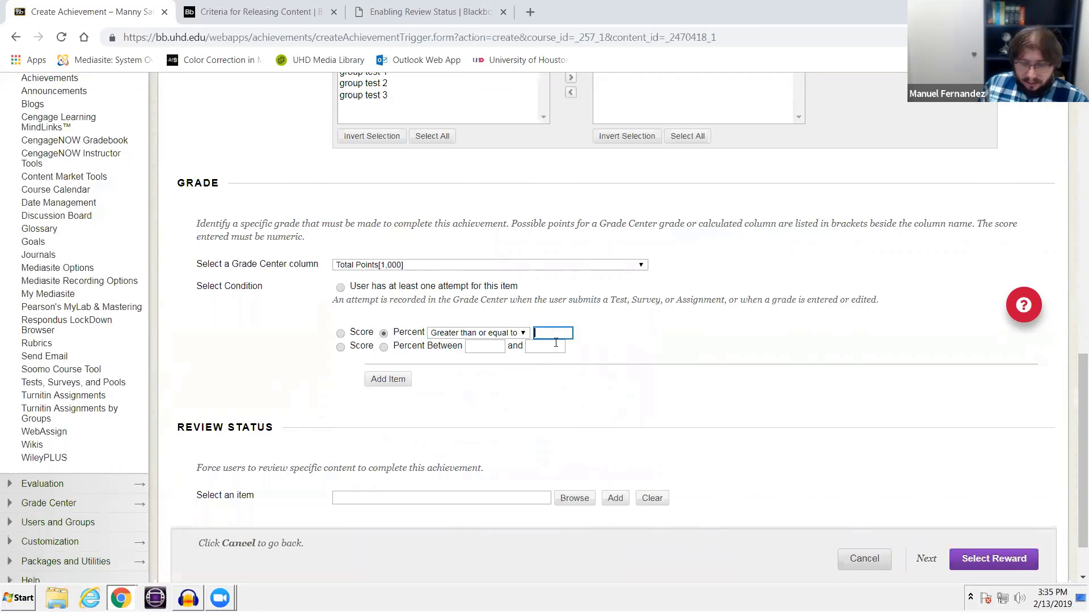
{"action": "scroll", "coordinate": [697, 332], "scroll_direction": "down", "scroll_amount": 2}
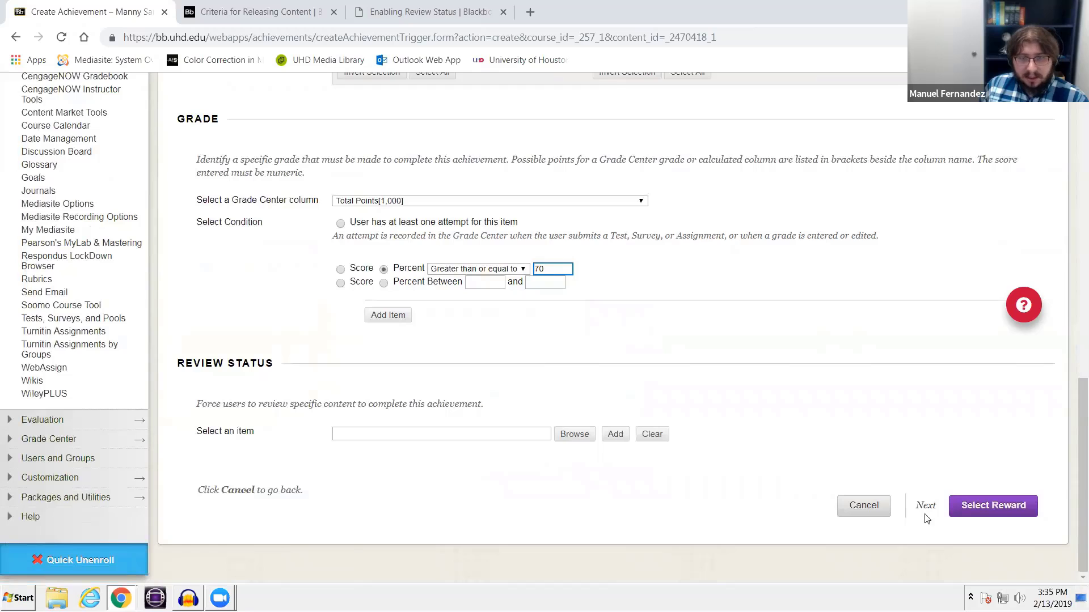
Step: Proceed to selecting the reward and enter "Instructor" followed by the instructor's full name as the issuer
{"action": "left_click", "coordinate": [1006, 507]}
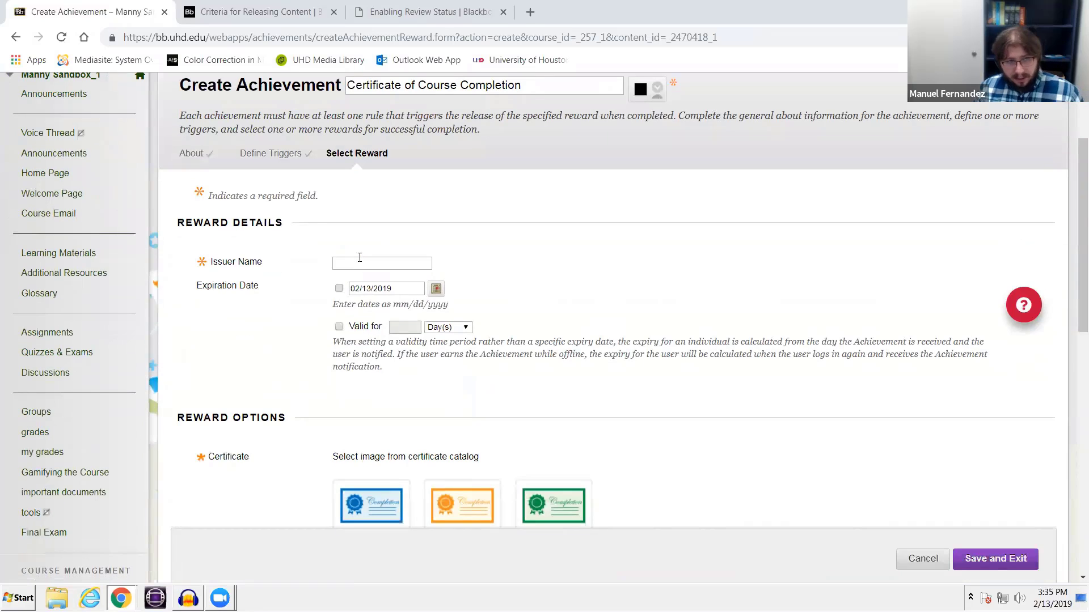
{"action": "type", "text": "trucot"}
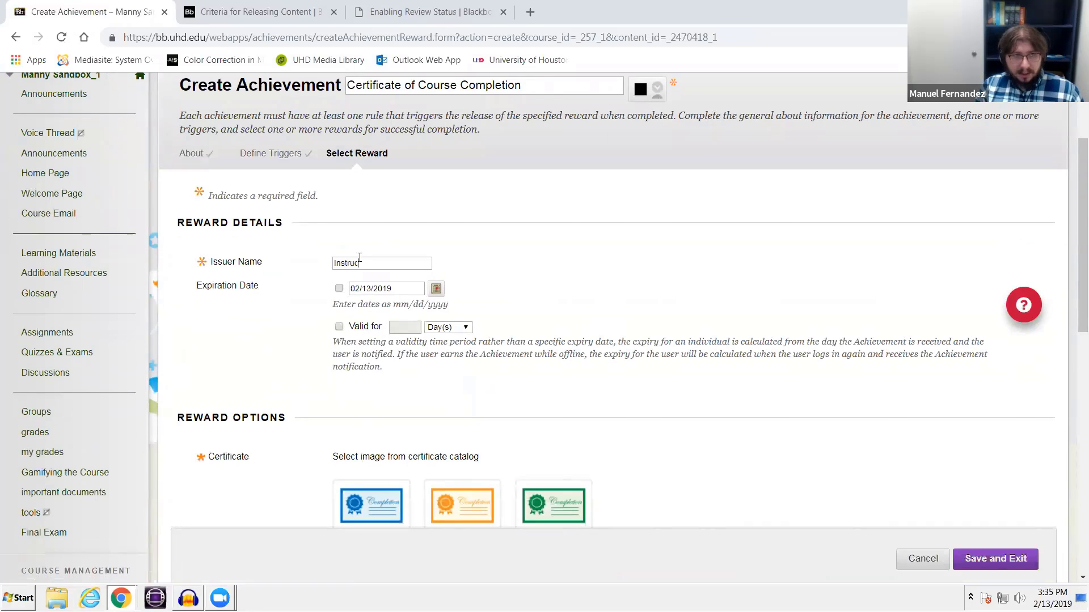
{"action": "key", "text": "BackSpace"}
{"action": "key", "text": "BackSpace"}
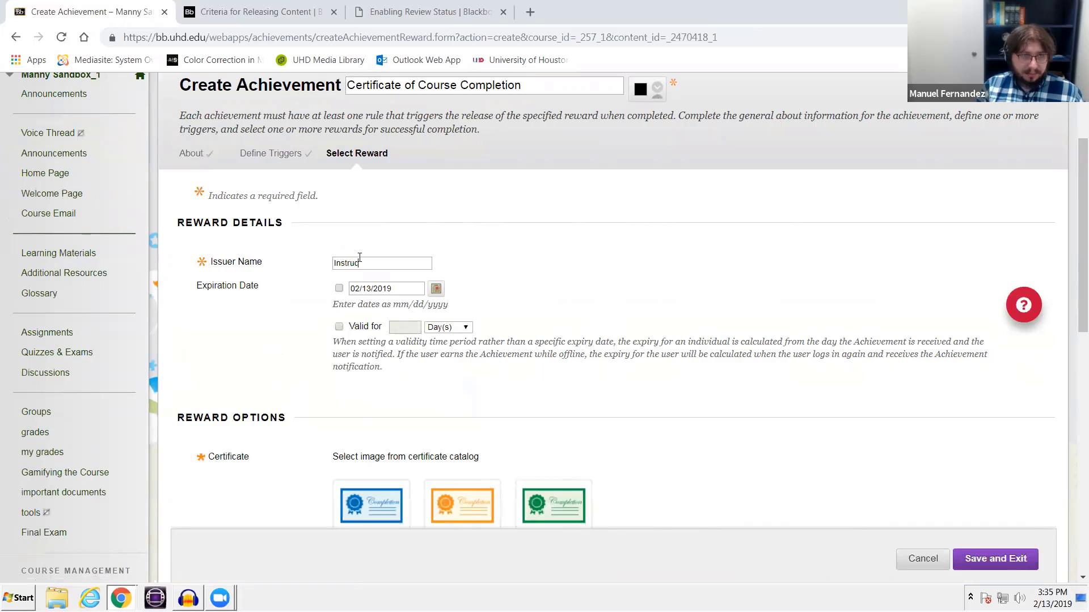
{"action": "type", "text": "tor Manuel Fernandez"}
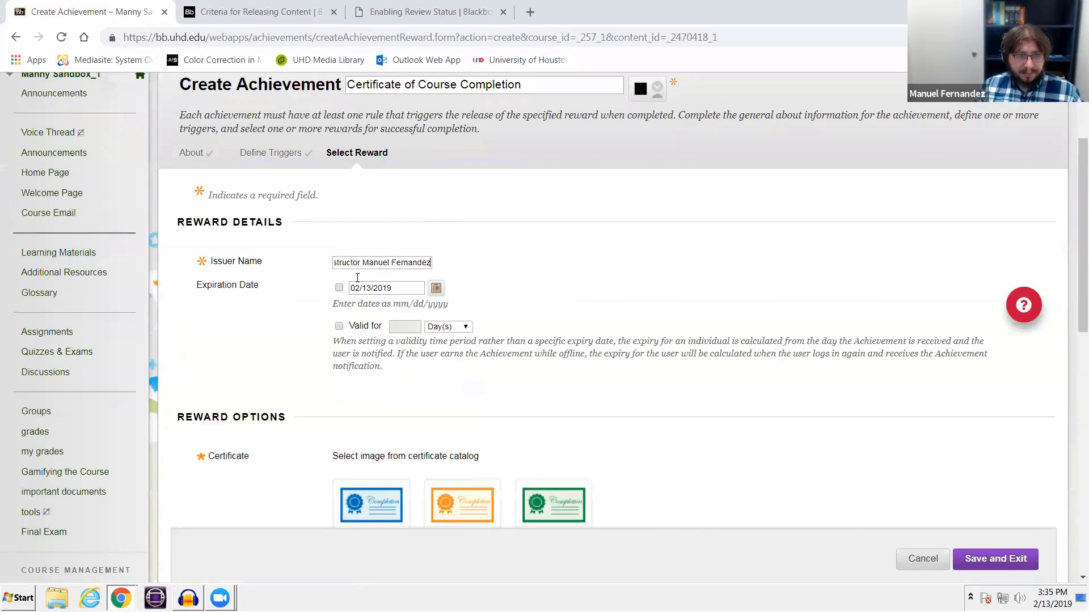
Step: Choose the blue Completion certificate template as the reward, preview it, and close the preview window
{"action": "scroll", "coordinate": [389, 241], "scroll_direction": "down", "scroll_amount": 5}
{"action": "left_click", "coordinate": [377, 241]}
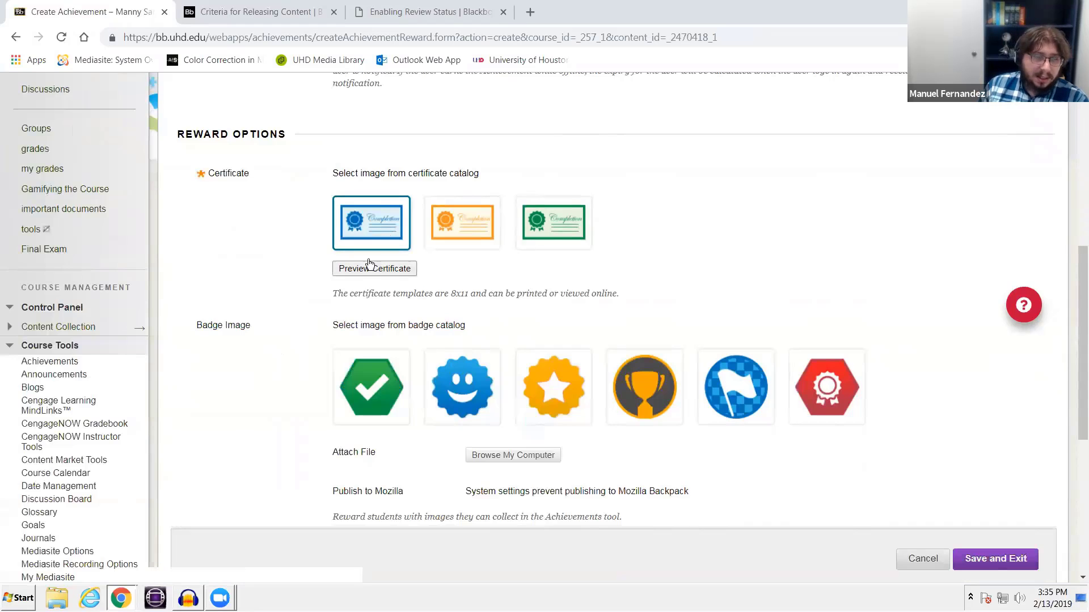
{"action": "left_click", "coordinate": [373, 269]}
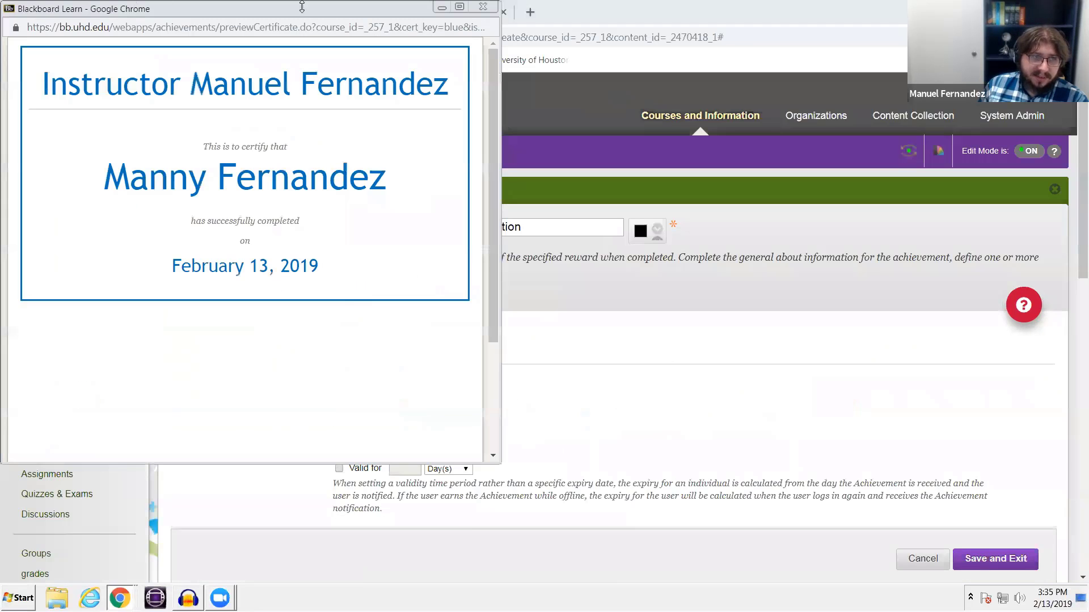
{"action": "left_click_drag", "start_coordinate": [302, 6], "coordinate": [483, 185]}
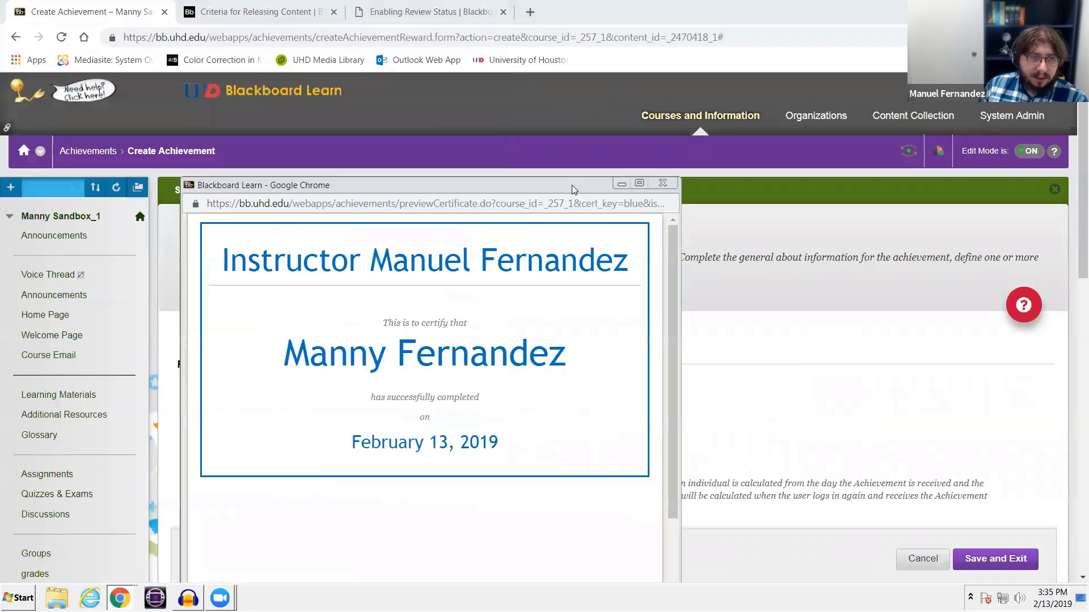
{"action": "left_click", "coordinate": [662, 183]}
Step: Choose the blue checkered badge with the white flag and save the achievement
{"action": "scroll", "coordinate": [427, 452], "scroll_direction": "down", "scroll_amount": 3}
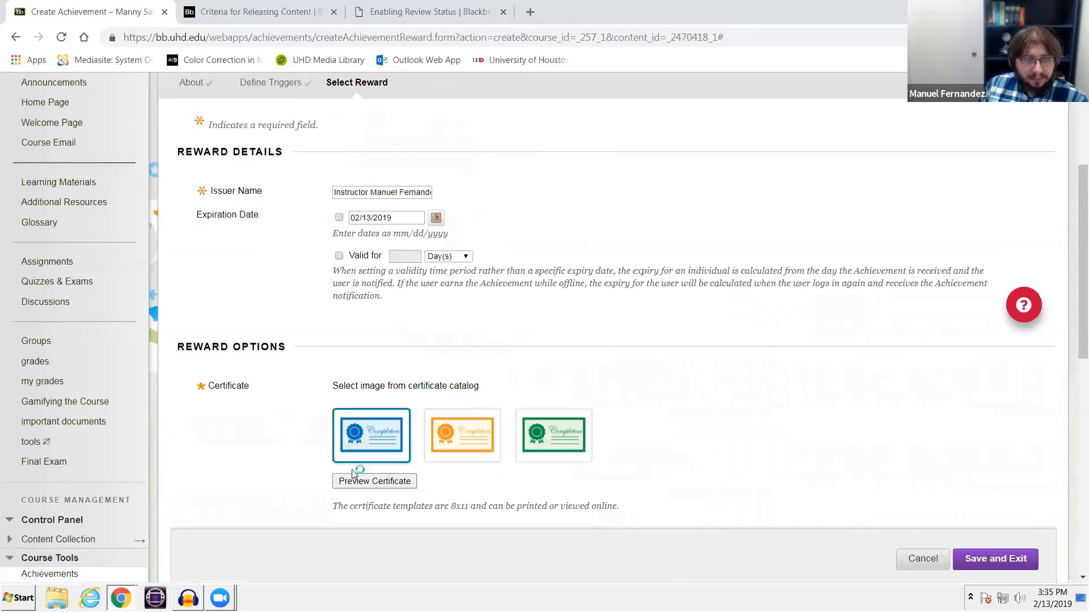
{"action": "scroll", "coordinate": [354, 473], "scroll_direction": "down", "scroll_amount": 5}
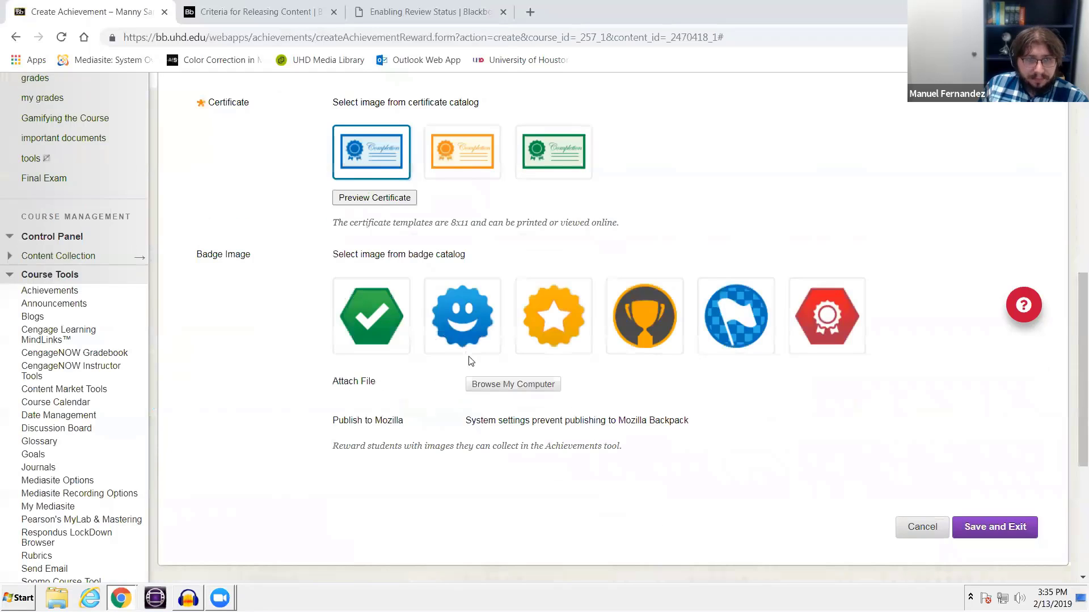
{"action": "left_click", "coordinate": [737, 327]}
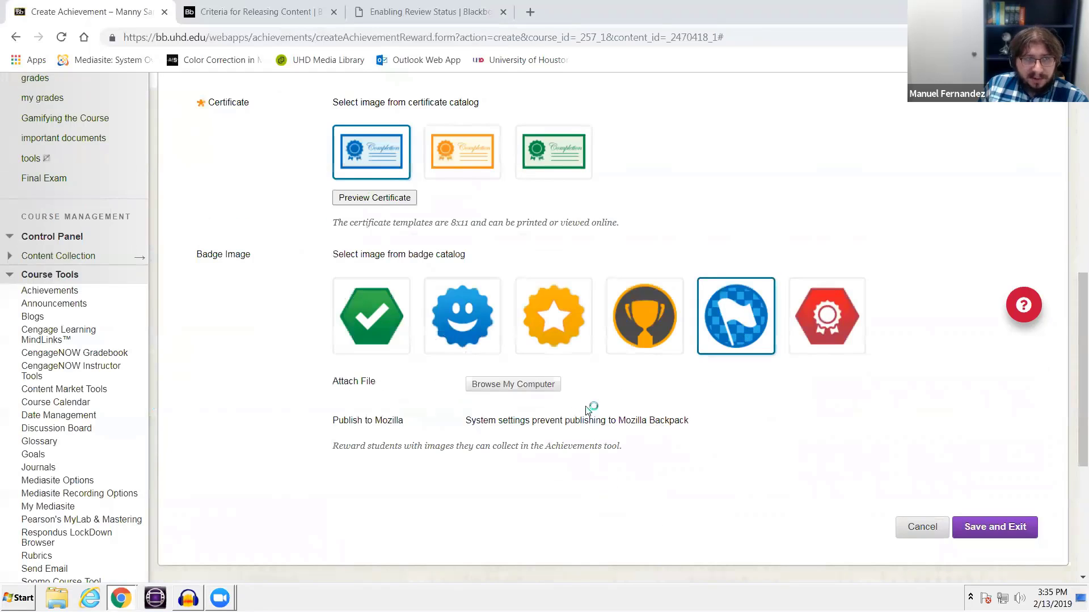
{"action": "left_click", "coordinate": [975, 535]}
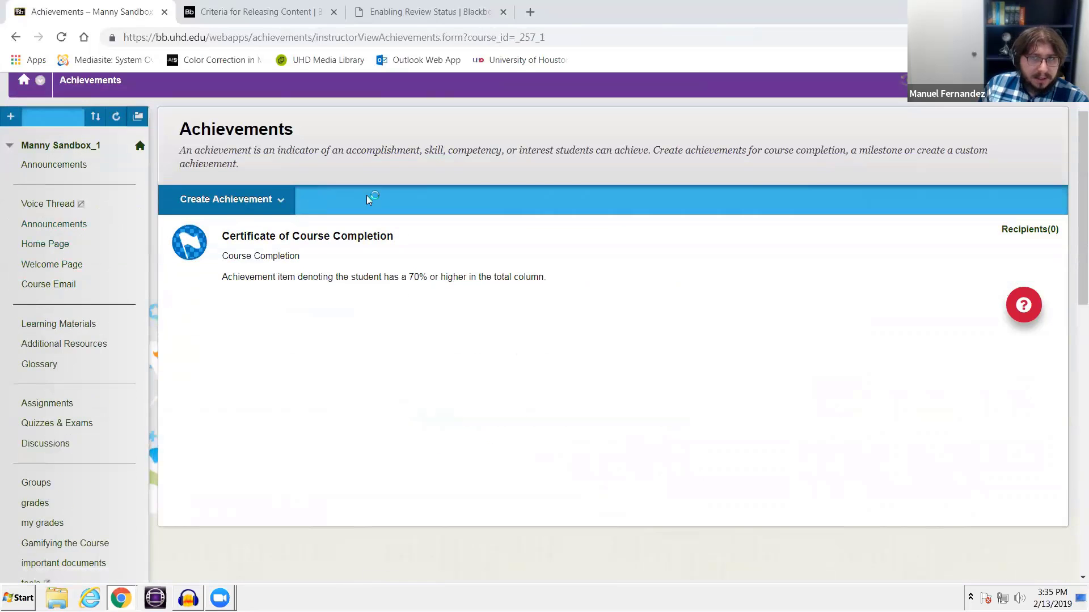
Step: Open the Final Exam content area and examine the Certificate of Course Completion item's release status and description
{"action": "left_click", "coordinate": [239, 199]}
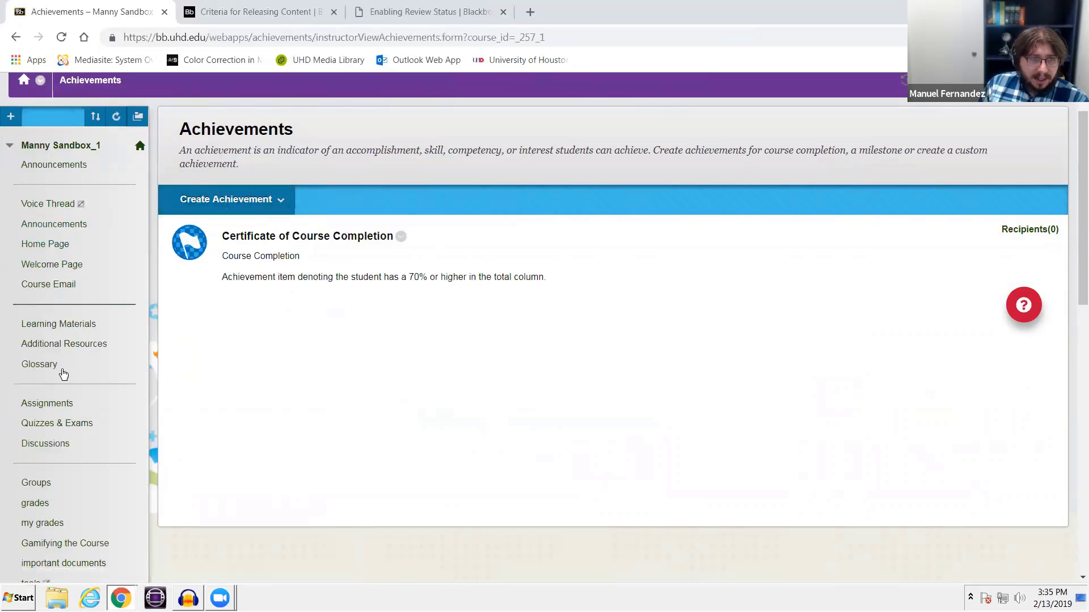
{"action": "scroll", "coordinate": [63, 375], "scroll_direction": "down", "scroll_amount": 3}
{"action": "left_click", "coordinate": [45, 462]}
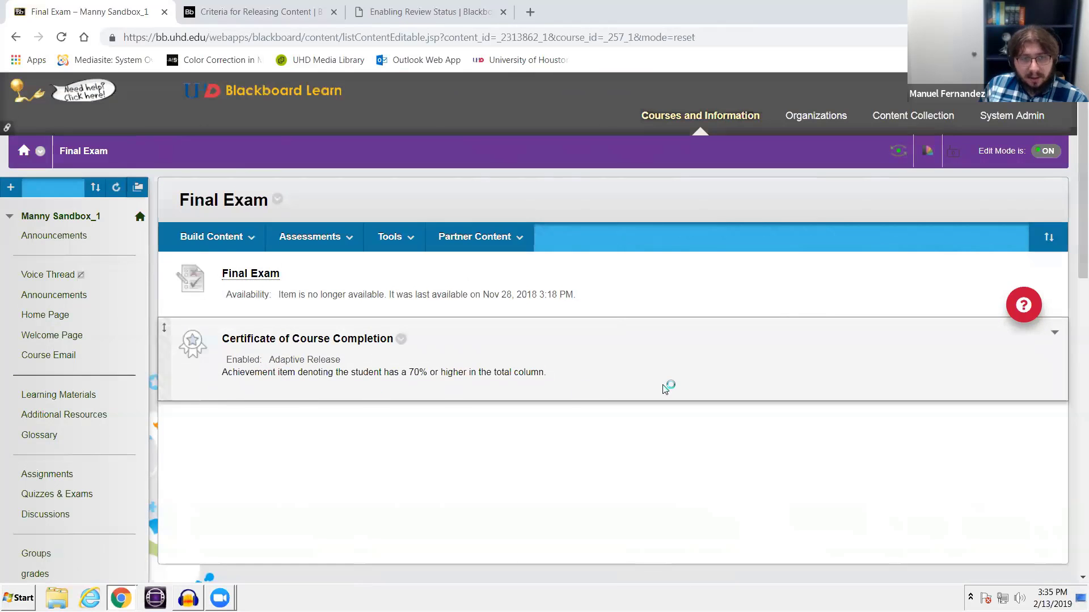
{"action": "scroll", "coordinate": [326, 189], "scroll_direction": "down", "scroll_amount": 3}
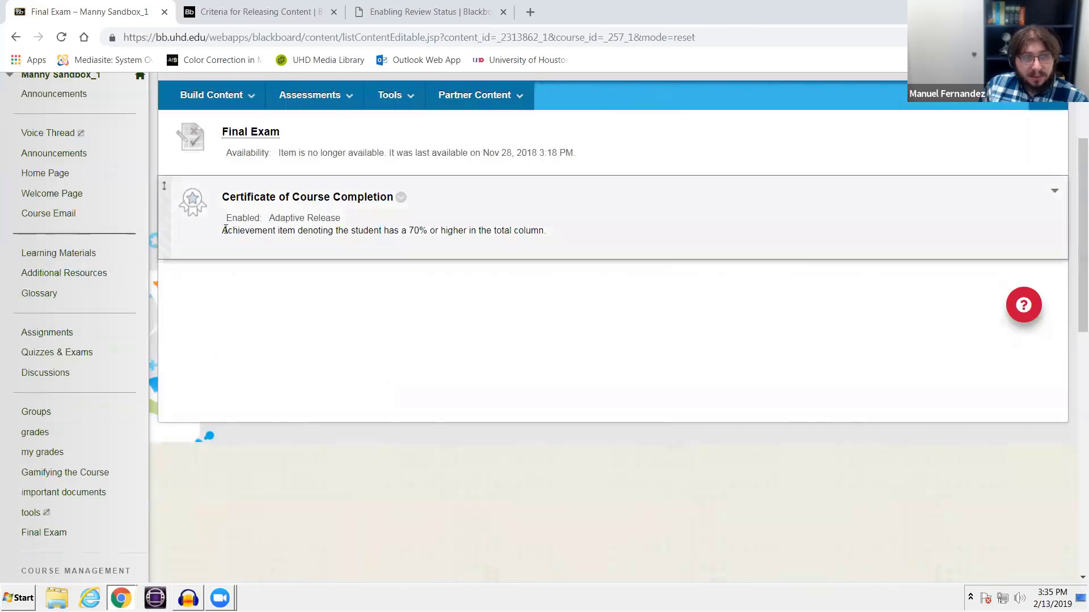
{"action": "scroll", "coordinate": [550, 258], "scroll_direction": "up", "scroll_amount": 3}
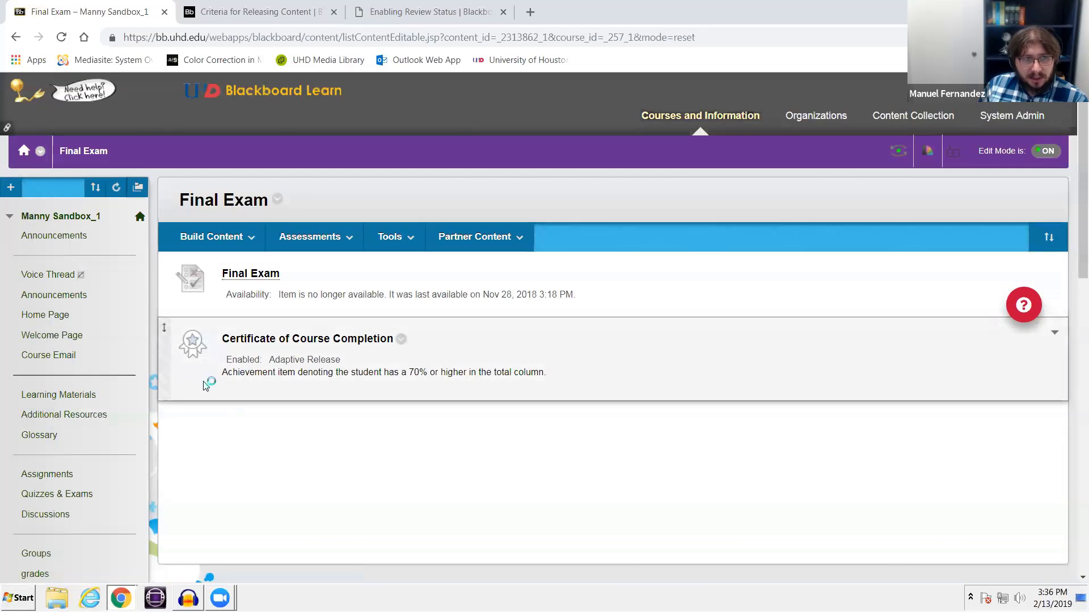
{"action": "triple_click", "coordinate": [265, 375]}
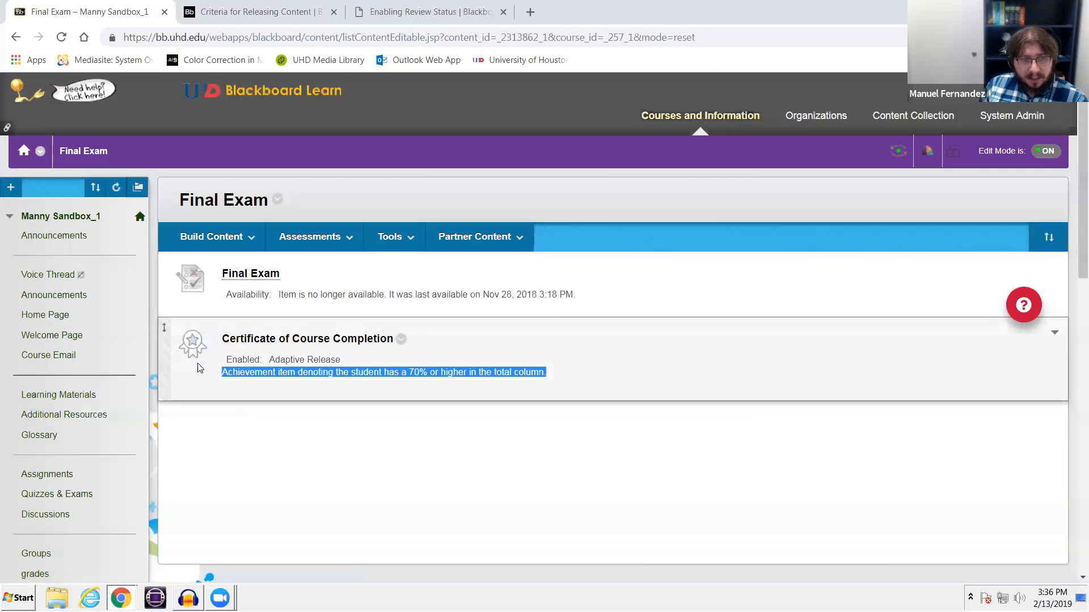
{"action": "left_click", "coordinate": [224, 372]}
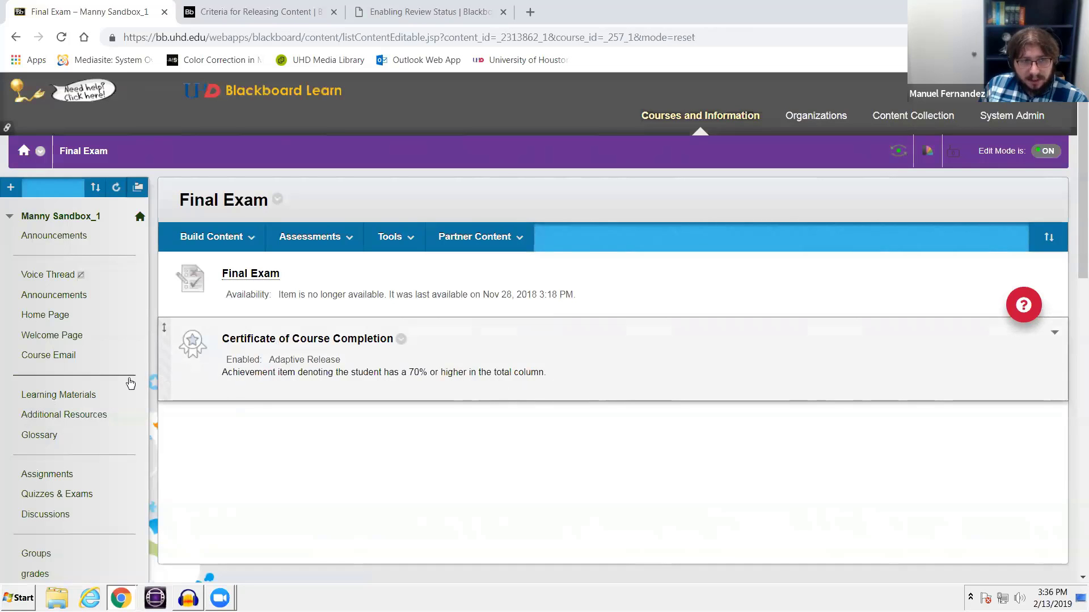
{"action": "left_click_drag", "start_coordinate": [194, 381], "coordinate": [556, 372]}
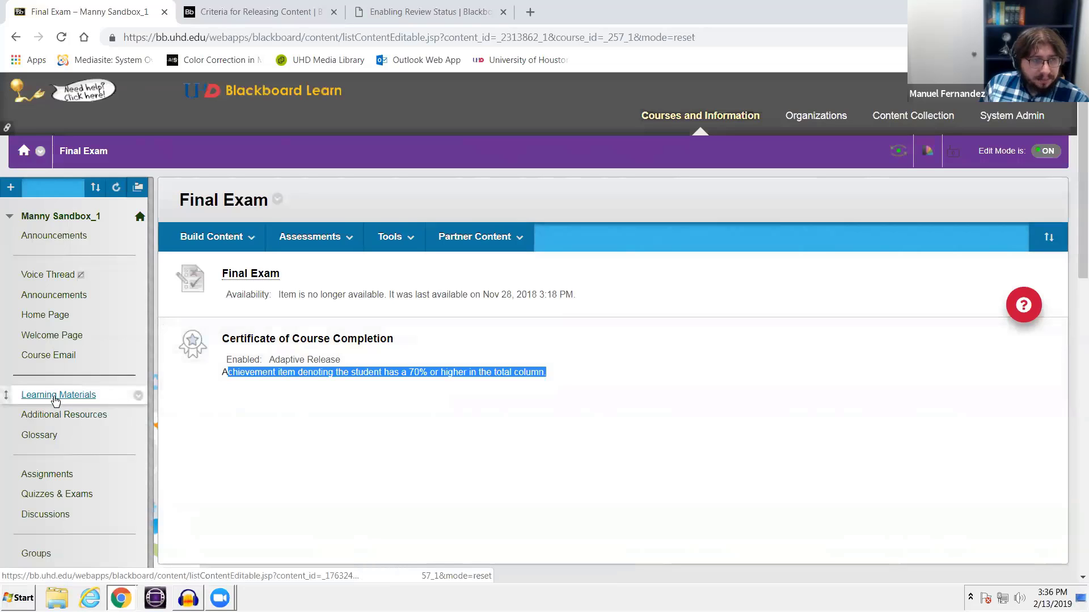
Step: Open the basic Adaptive Release settings of the Week 1 folder in Learning Materials
{"action": "left_click", "coordinate": [55, 397]}
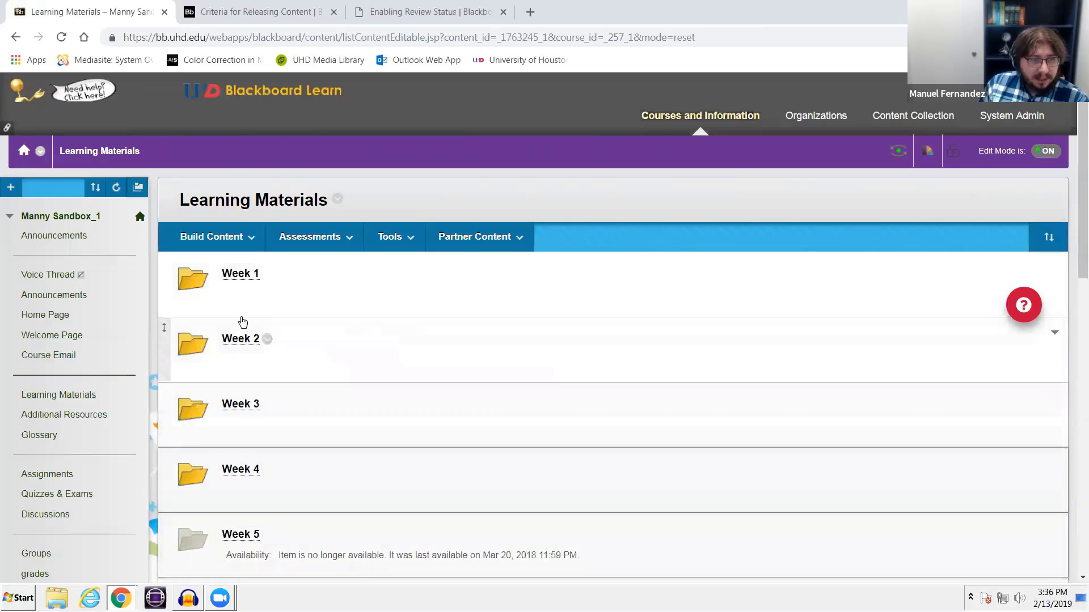
{"action": "scroll", "coordinate": [307, 418], "scroll_direction": "down", "scroll_amount": 1}
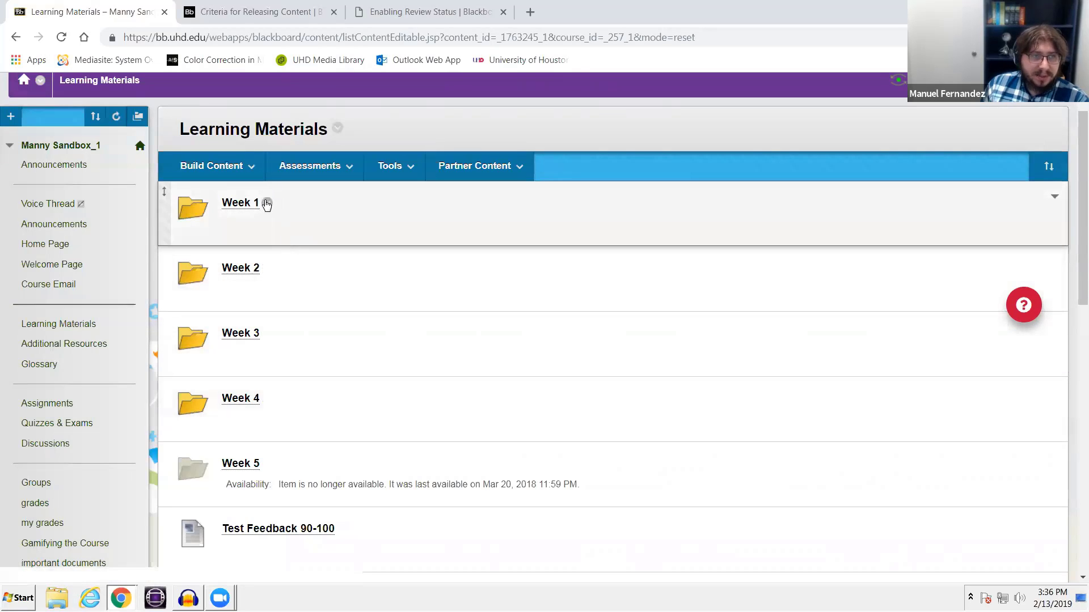
{"action": "left_click", "coordinate": [267, 203]}
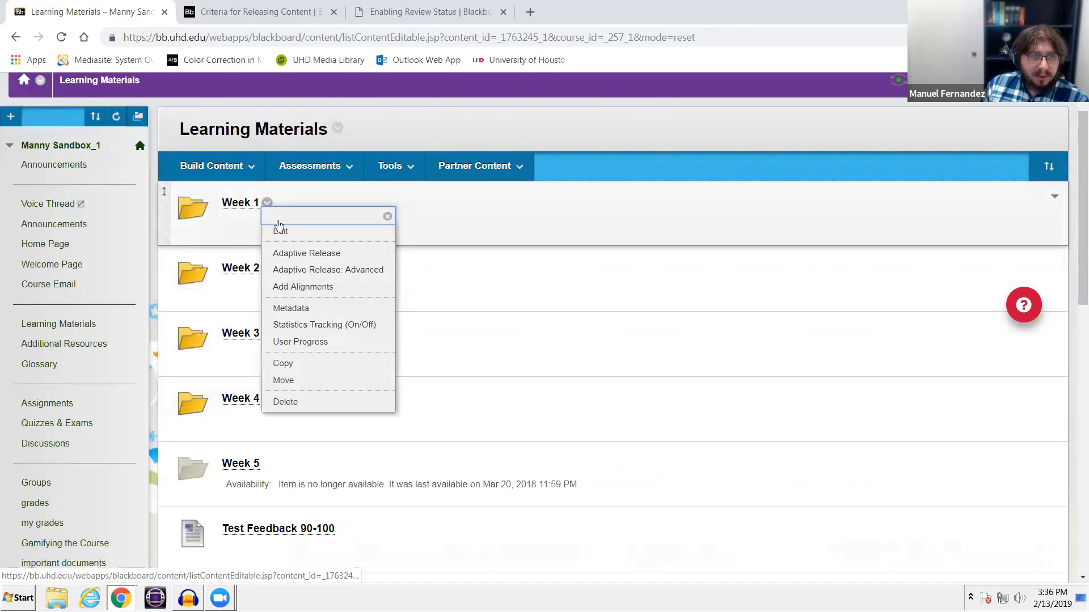
{"action": "left_click", "coordinate": [321, 253]}
{"action": "scroll", "coordinate": [376, 259], "scroll_direction": "down", "scroll_amount": 10}
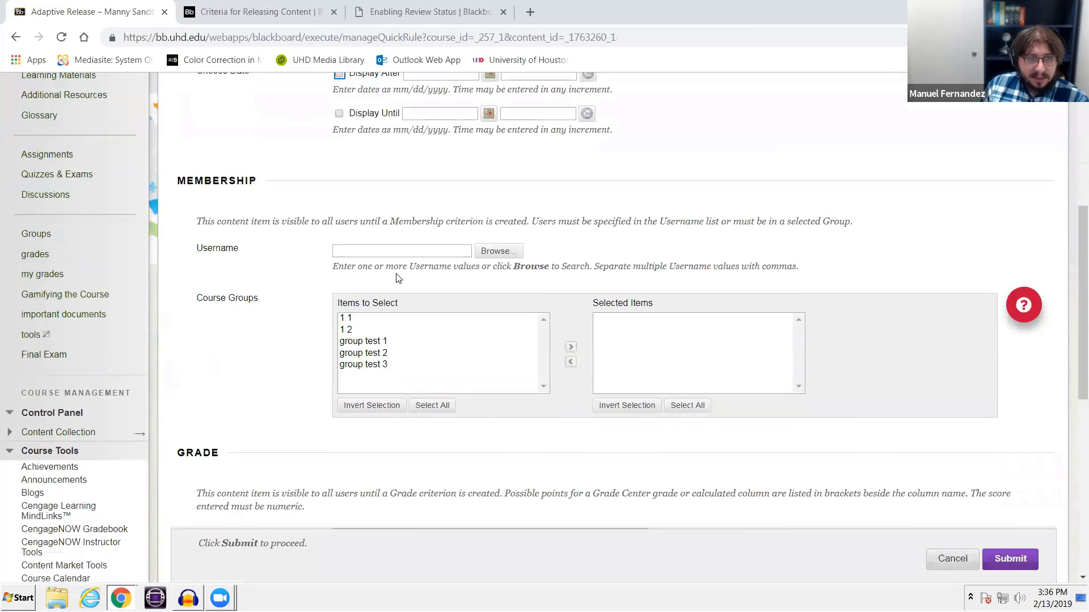
Step: Release Week 1 on at least one attempt at "Test - Syllabus Quiz (**Webcam**) - Requires Respondus LockDown Browser[30]" and submit the rule
{"action": "left_click", "coordinate": [386, 219]}
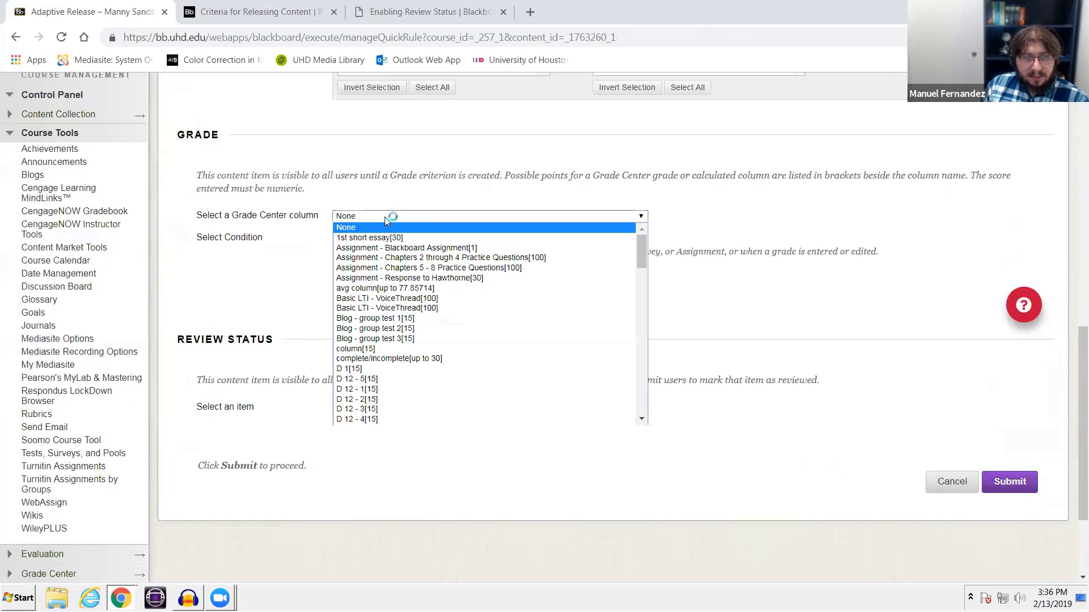
{"action": "key", "text": "Down"}
{"action": "key", "text": "Down"}
{"action": "key", "text": "Down"}
{"action": "key", "text": "Down"}
{"action": "key", "text": "Down"}
{"action": "key", "text": "Down"}
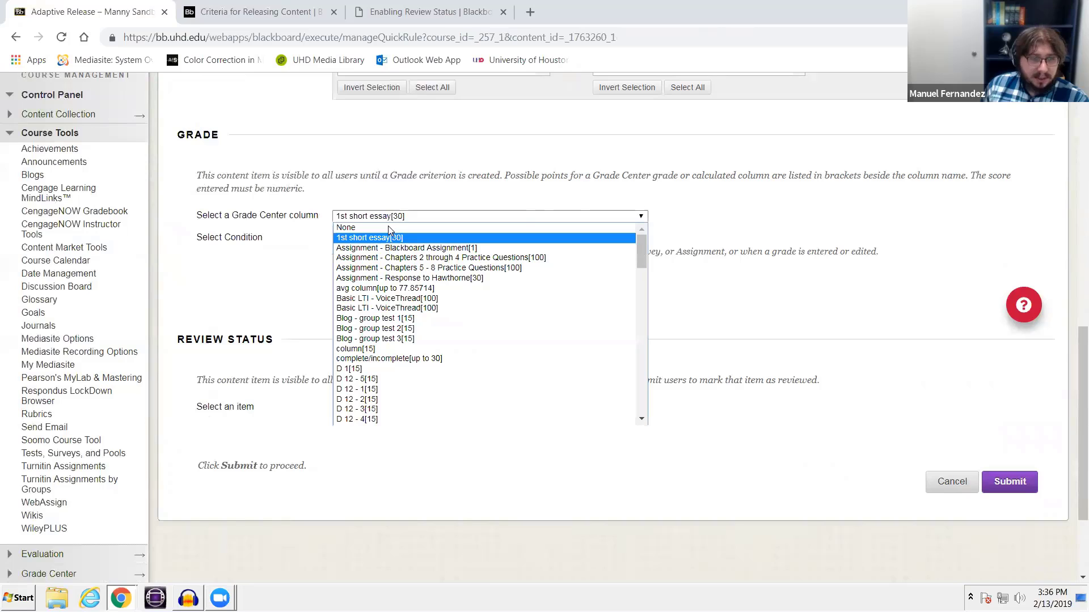
{"action": "key", "text": "t"}
{"action": "key", "text": "Down"}
{"action": "key", "text": "Down"}
{"action": "key", "text": "Down"}
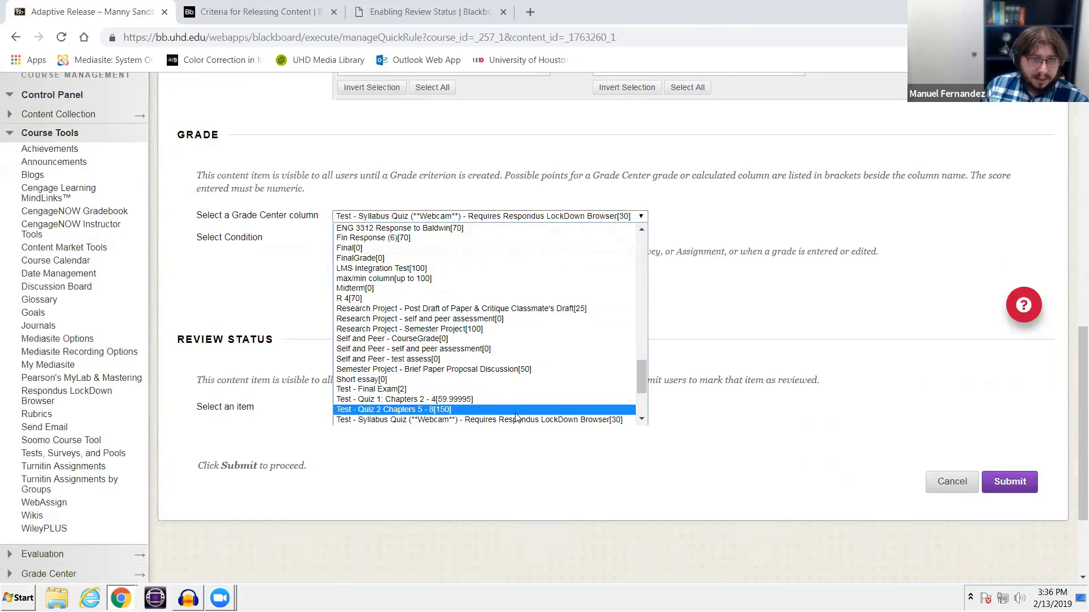
{"action": "left_click", "coordinate": [476, 420]}
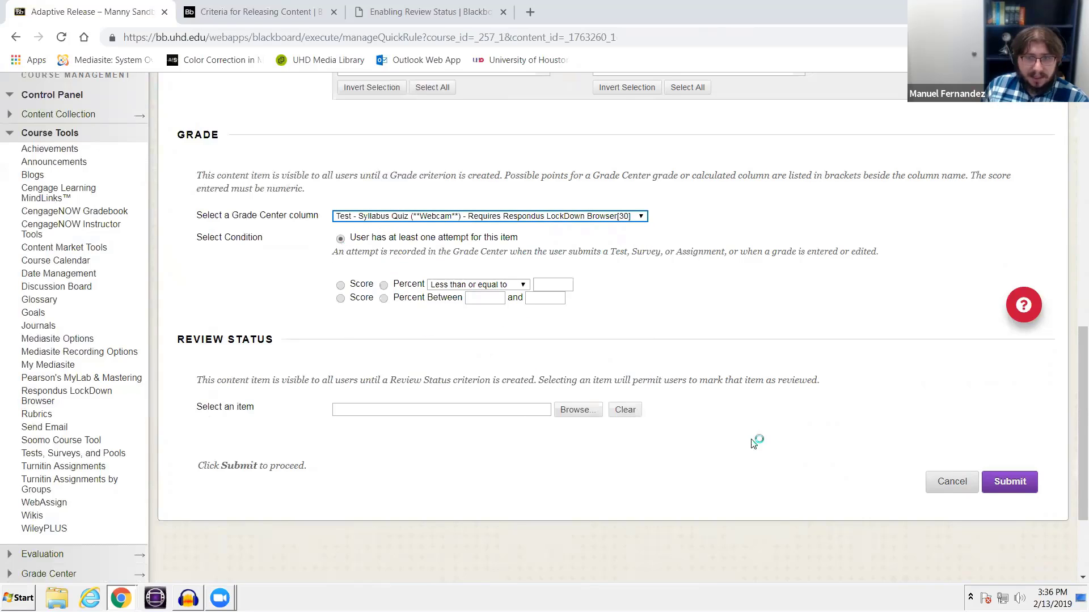
{"action": "left_click", "coordinate": [1012, 486]}
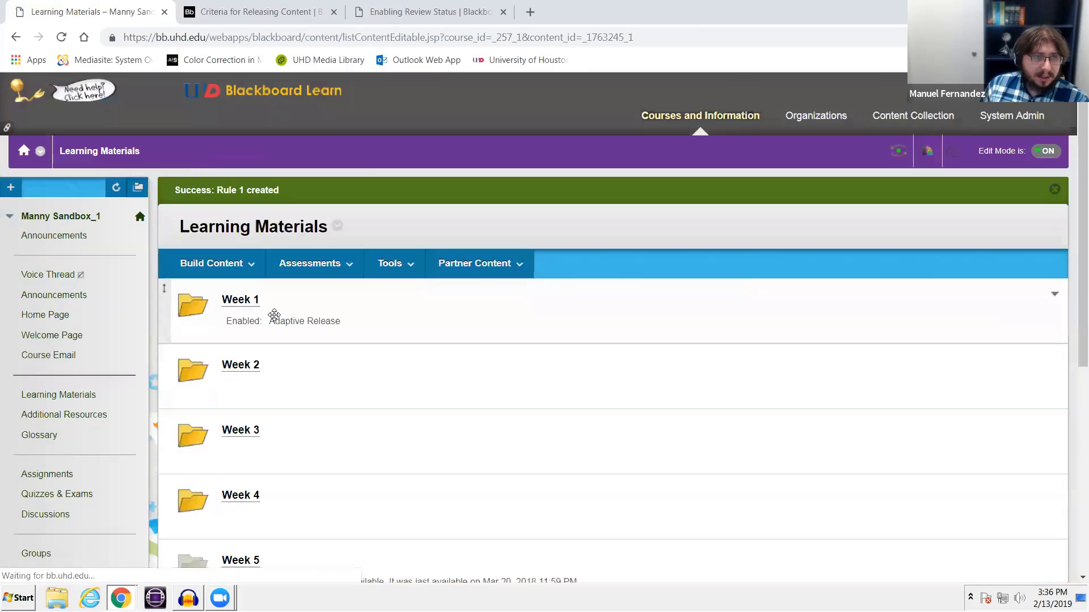
Step: Create an Adaptive Release rule for the Week 2 folder requiring at least one attempt at the "Test - Syllabus Quiz (**Webcam**)" column
{"action": "left_click", "coordinate": [268, 367]}
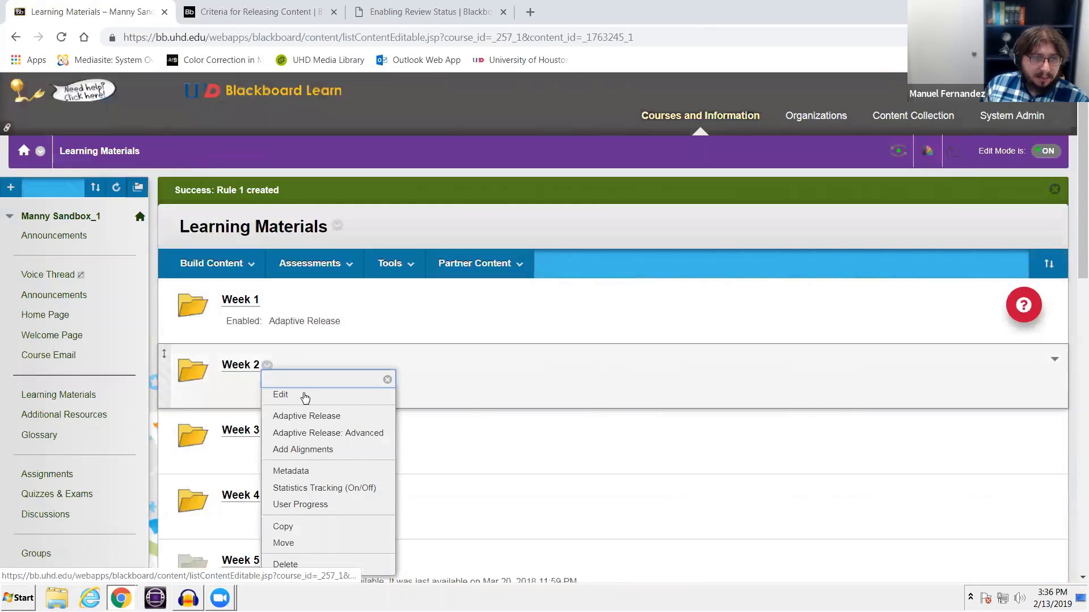
{"action": "left_click", "coordinate": [312, 416]}
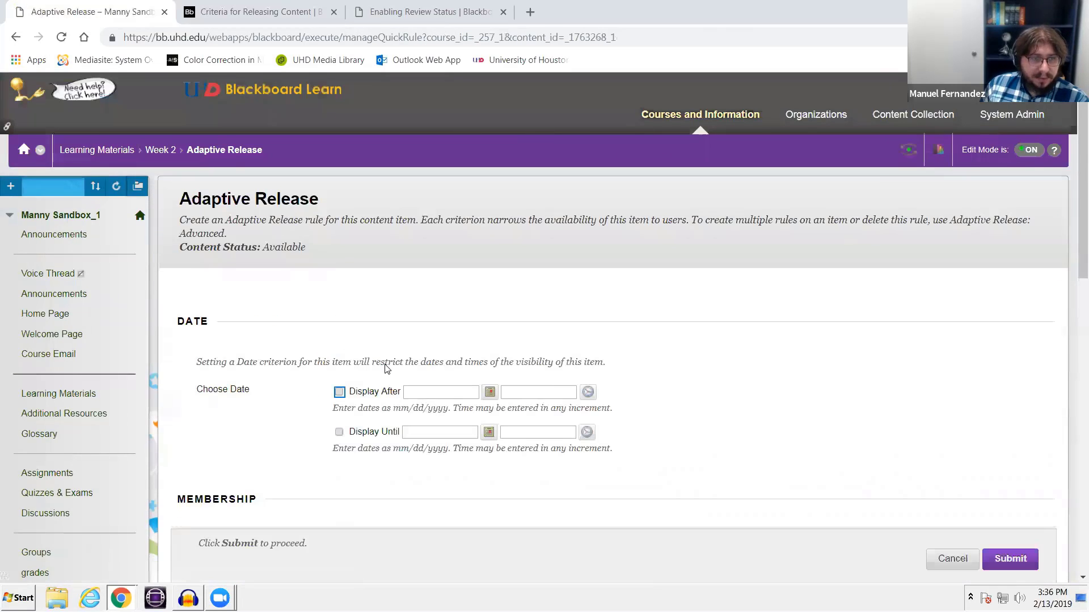
{"action": "scroll", "coordinate": [341, 369], "scroll_direction": "down", "scroll_amount": 8}
{"action": "left_click", "coordinate": [454, 359]}
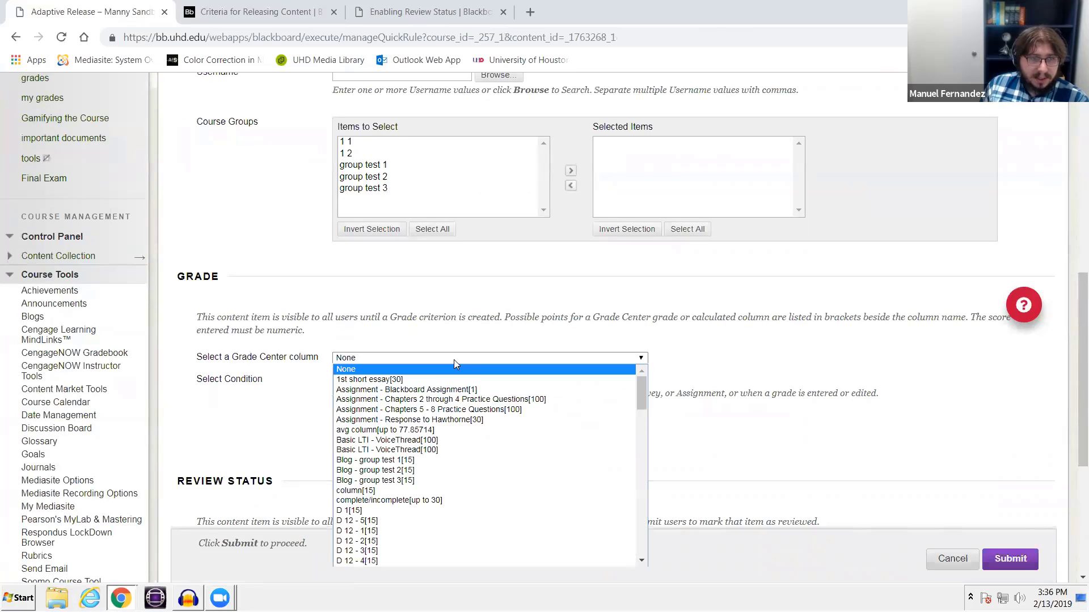
{"action": "left_click", "coordinate": [453, 359]}
{"action": "scroll", "coordinate": [454, 359], "scroll_direction": "down", "scroll_amount": 4}
{"action": "left_click", "coordinate": [420, 146]}
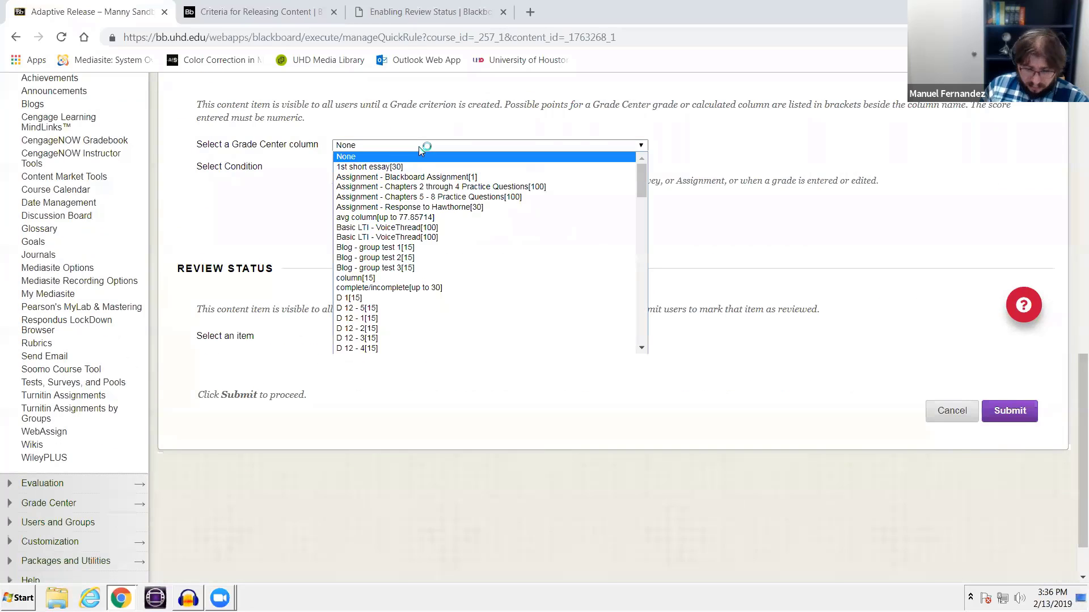
{"action": "key", "text": "t"}
{"action": "key", "text": "t"}
{"action": "key", "text": "t"}
{"action": "key", "text": "t"}
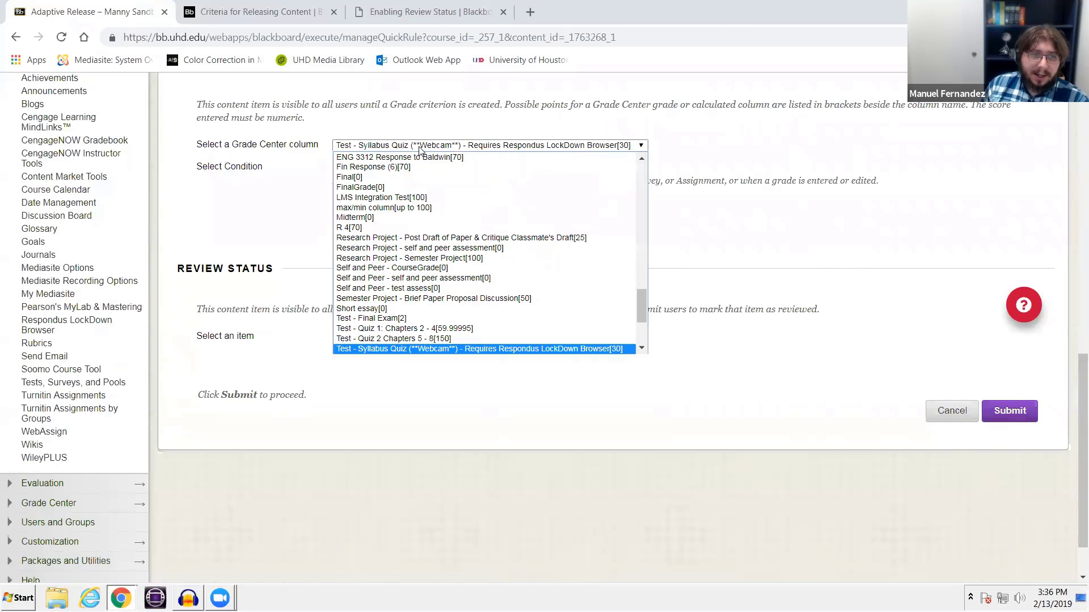
{"action": "left_click", "coordinate": [397, 348]}
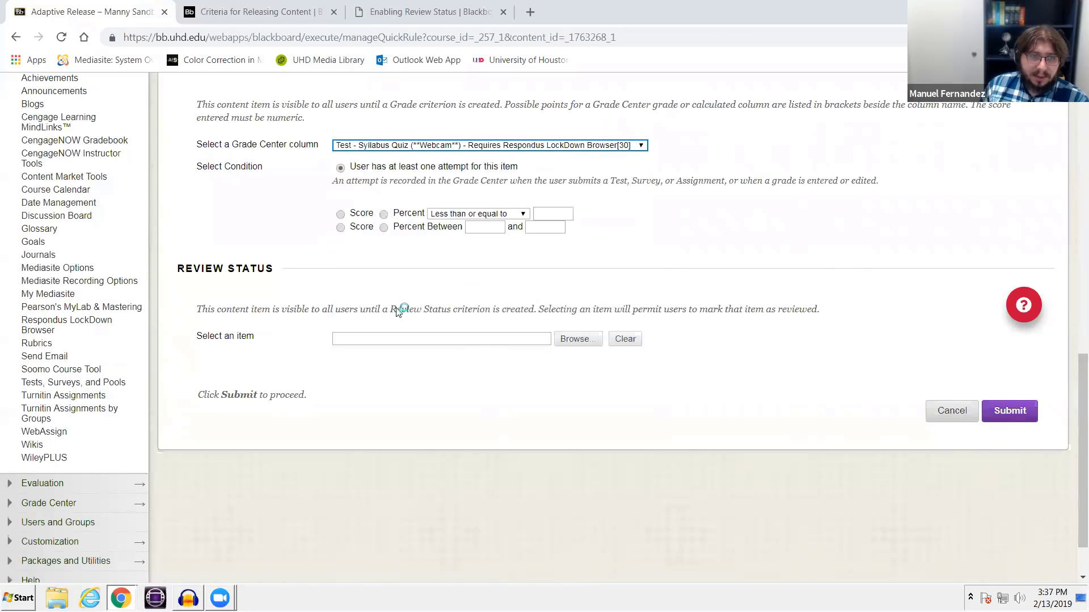
{"action": "left_click", "coordinate": [1006, 411]}
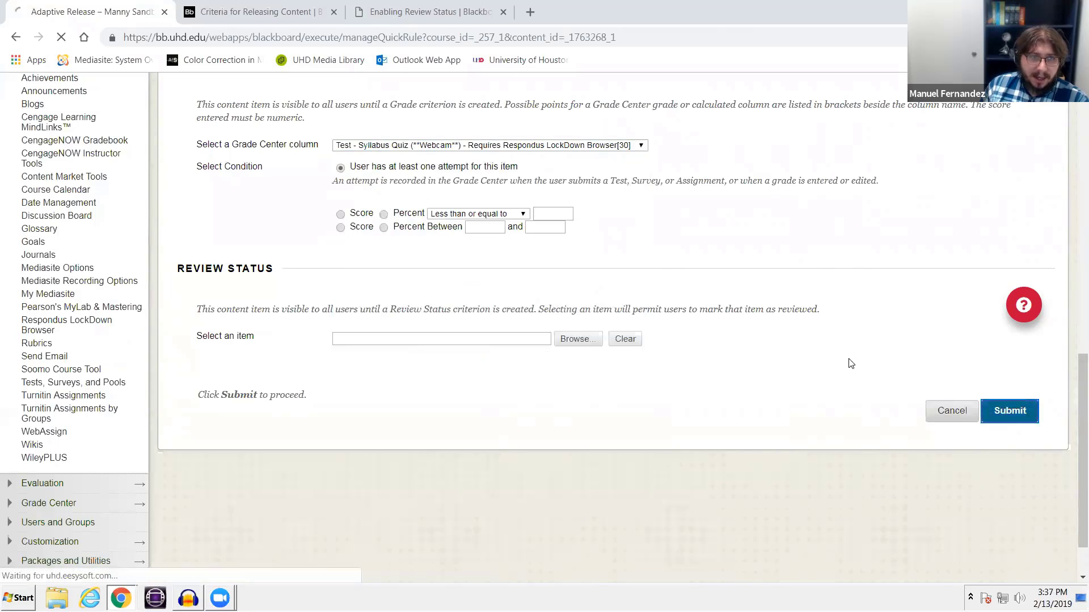
{"action": "scroll", "coordinate": [231, 252], "scroll_direction": "down", "scroll_amount": 5}
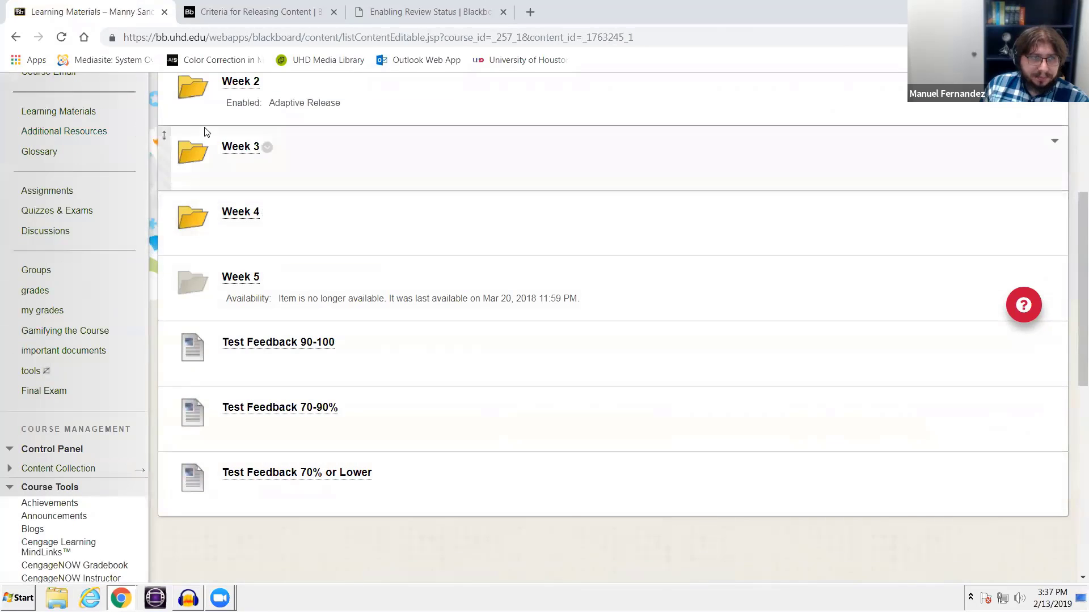
Step: Open the basic Adaptive Release settings of the Week 3 folder in Learning Materials and go to the grade criteria
{"action": "left_click", "coordinate": [266, 147]}
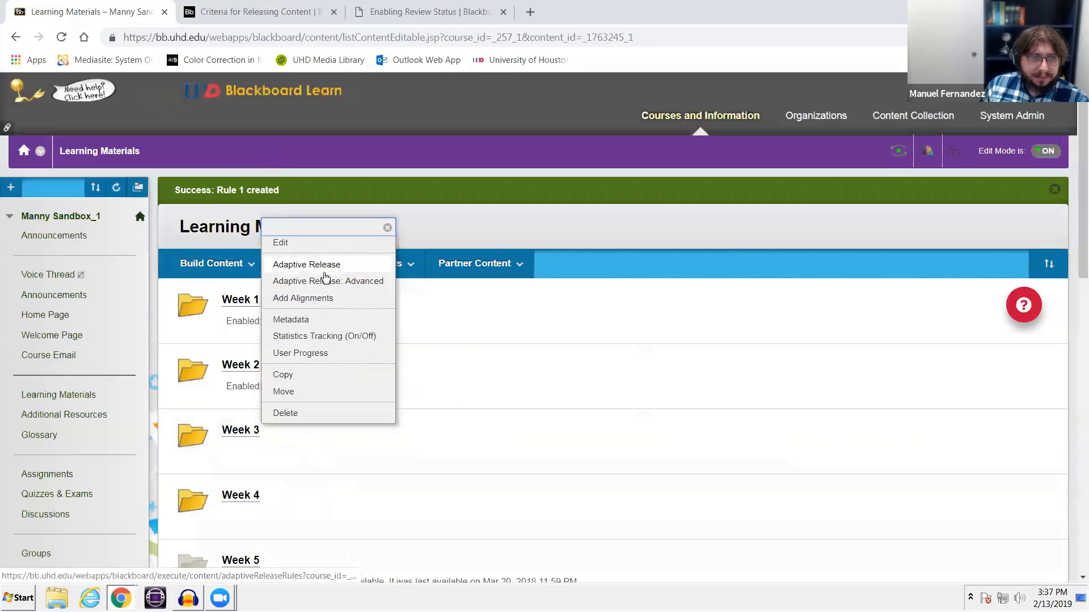
{"action": "left_click", "coordinate": [474, 339]}
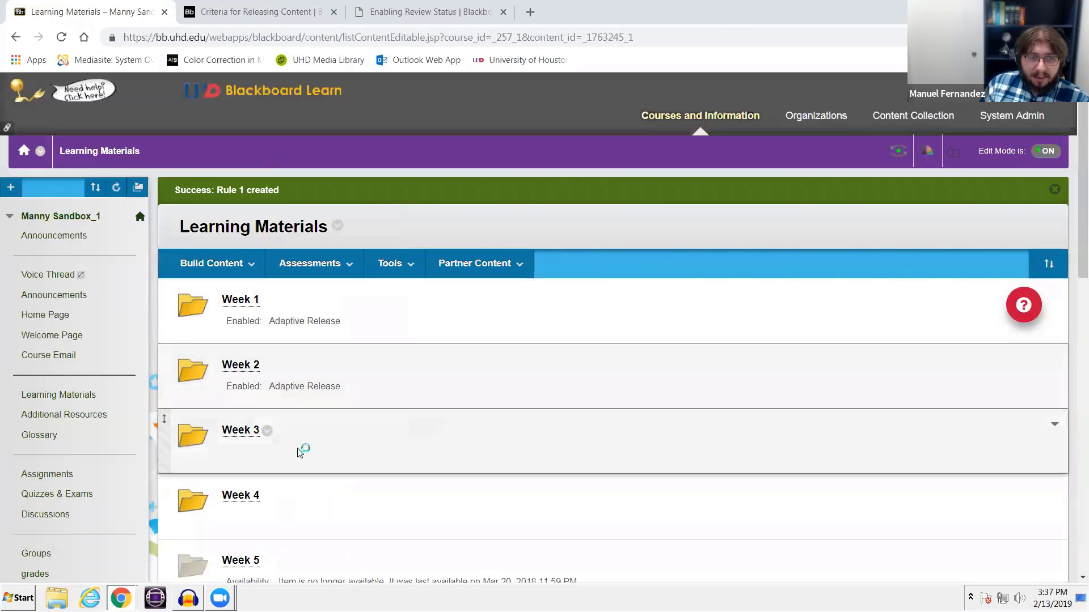
{"action": "left_click", "coordinate": [268, 434]}
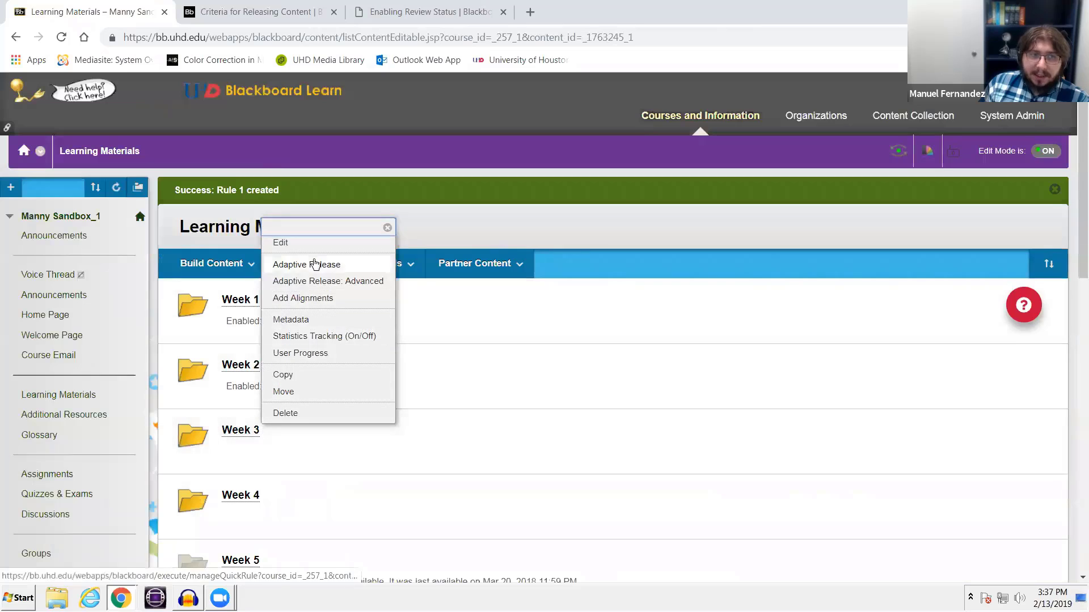
{"action": "left_click", "coordinate": [316, 262]}
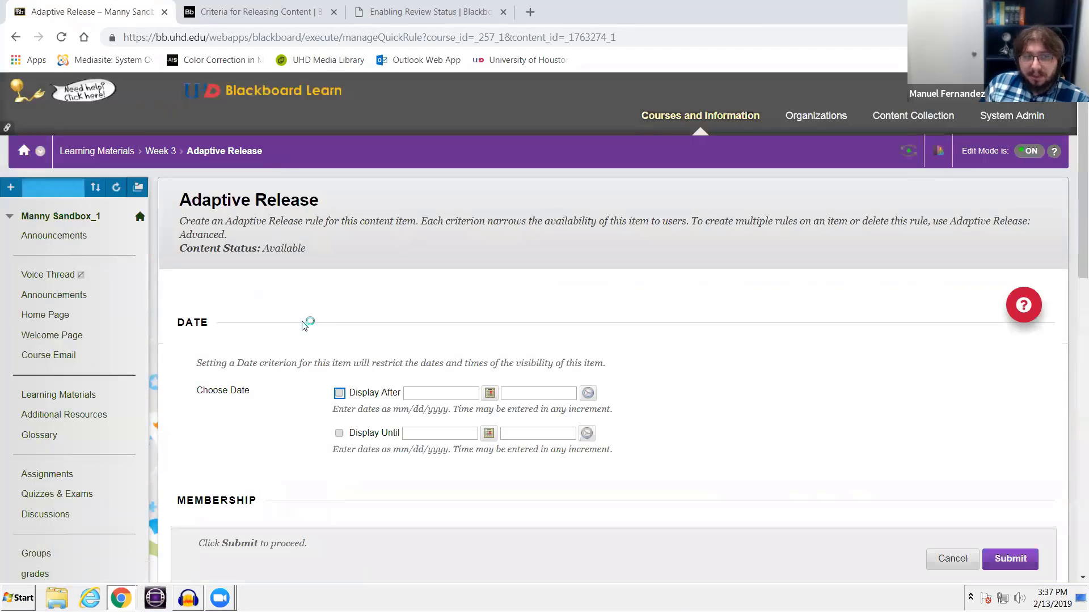
{"action": "scroll", "coordinate": [317, 324], "scroll_direction": "down", "scroll_amount": 6}
{"action": "scroll", "coordinate": [273, 260], "scroll_direction": "down", "scroll_amount": 3}
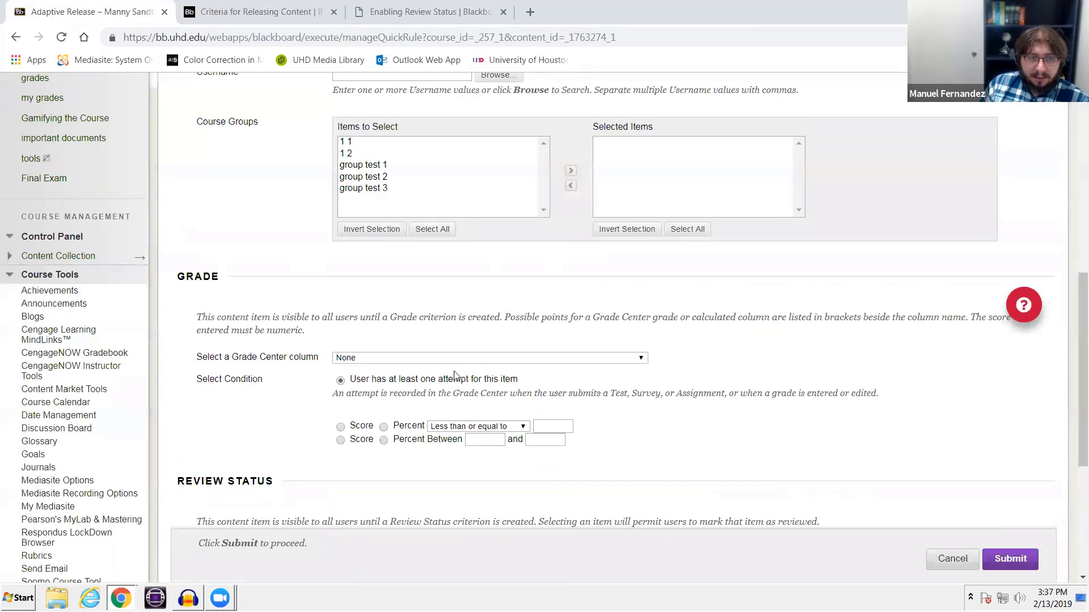
Step: Release Week 3 on at least one attempt at "Test - Syllabus Quiz (**Webcam**) - Requires Respondus LockDown Browser[30]" and submit the rule
{"action": "left_click", "coordinate": [455, 358]}
{"action": "scroll", "coordinate": [457, 409], "scroll_direction": "down", "scroll_amount": 10}
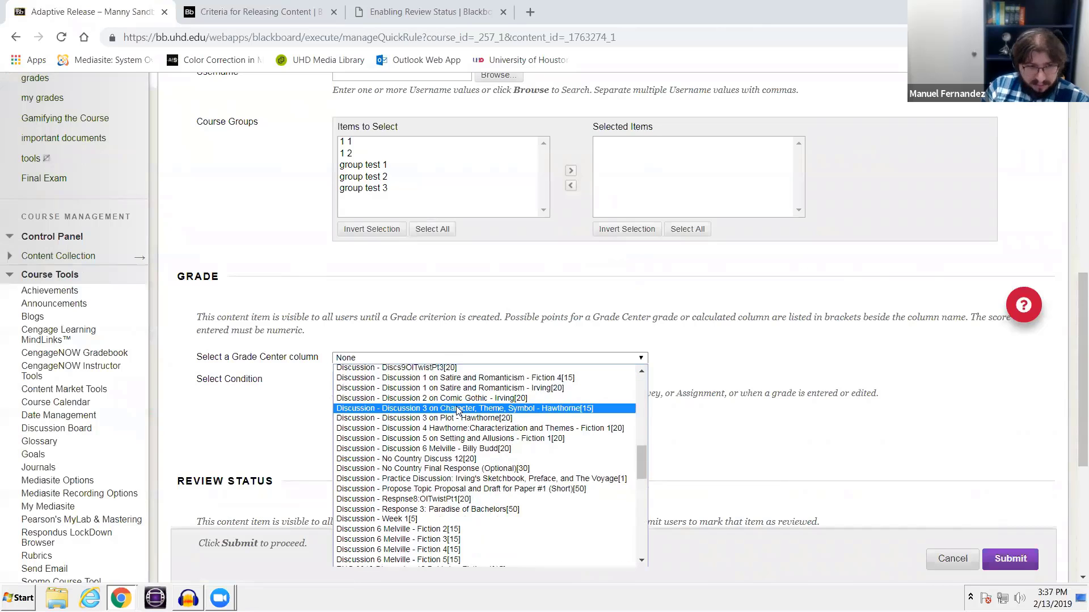
{"action": "key", "text": "t"}
{"action": "key", "text": "Down"}
{"action": "key", "text": "Down"}
{"action": "key", "text": "Down"}
{"action": "key", "text": "Down"}
{"action": "key", "text": "Up"}
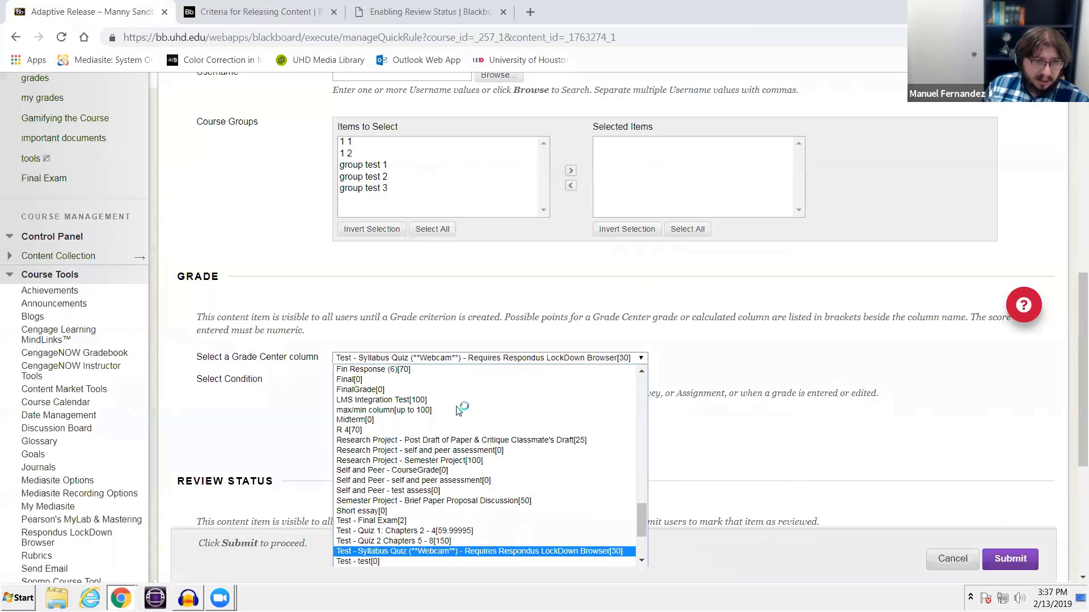
{"action": "key", "text": "Return"}
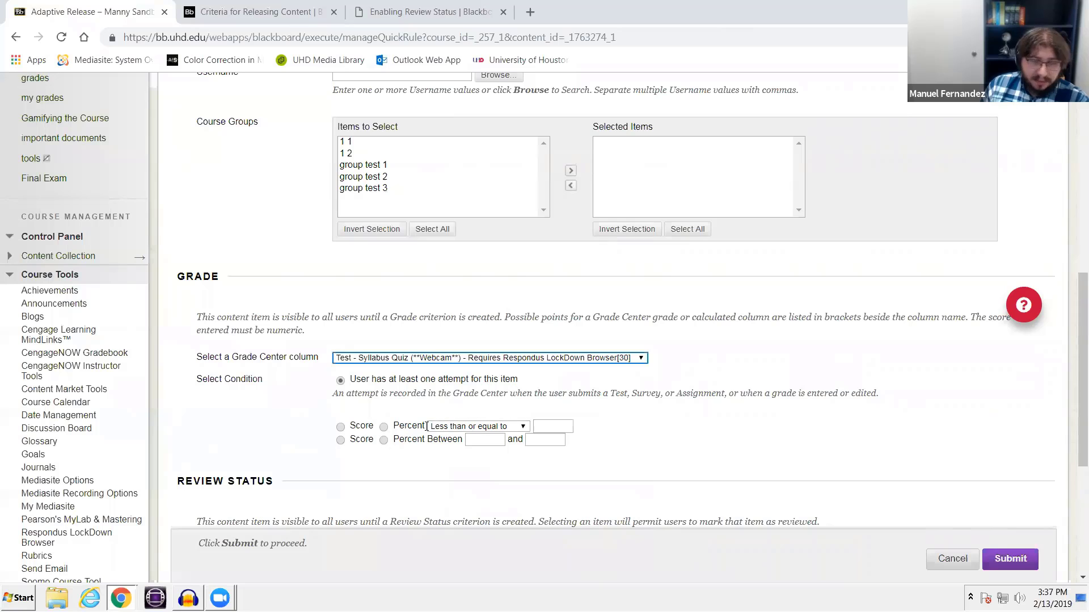
{"action": "scroll", "coordinate": [427, 427], "scroll_direction": "down", "scroll_amount": 5}
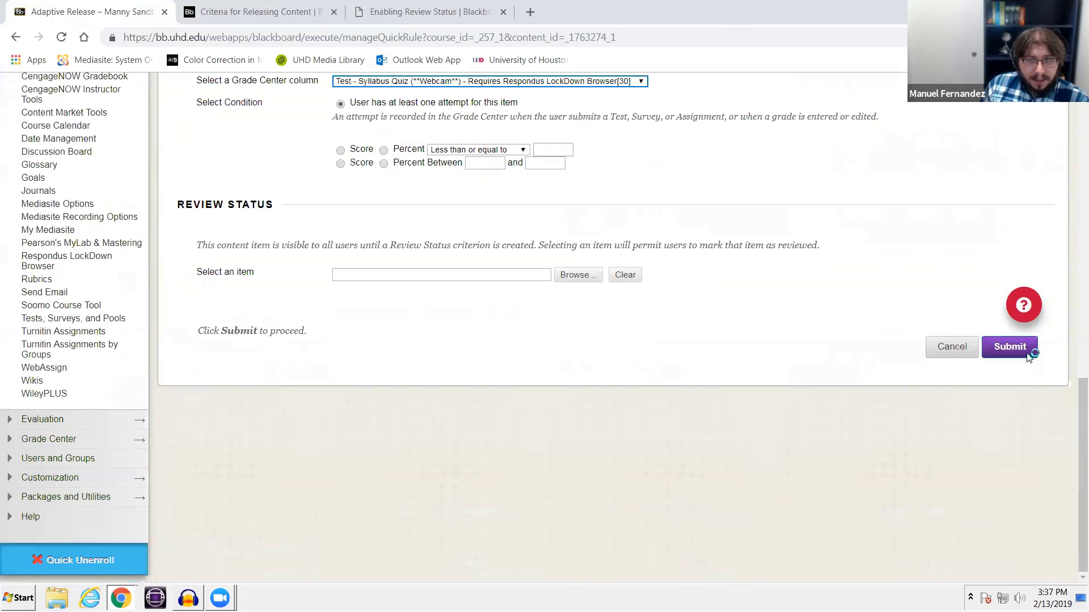
{"action": "left_click", "coordinate": [1029, 347]}
Step: Open the advanced Adaptive Release rules of the Week 3 folder
{"action": "scroll", "coordinate": [404, 408], "scroll_direction": "down", "scroll_amount": 4}
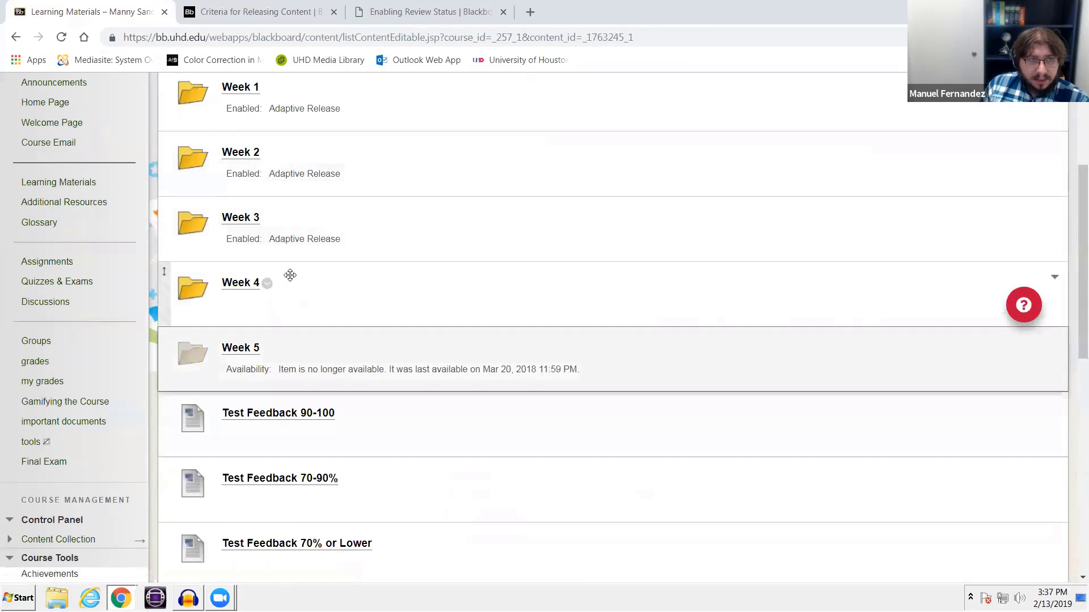
{"action": "left_click", "coordinate": [267, 222]}
{"action": "left_click", "coordinate": [333, 285]}
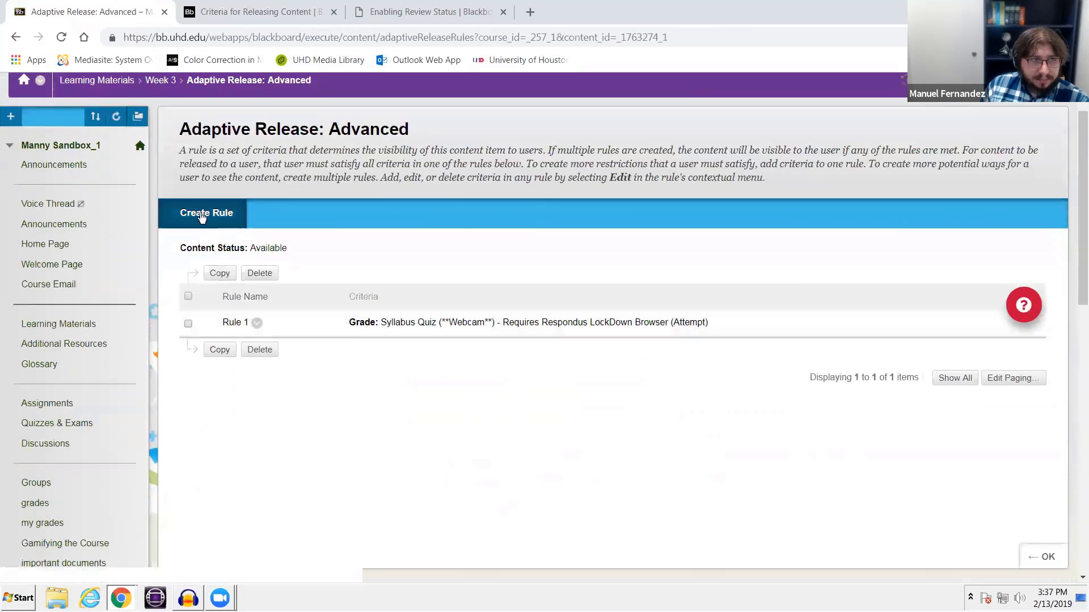
Step: Create an additional release rule for Week 3 named "Important Rule"
{"action": "left_click", "coordinate": [201, 212]}
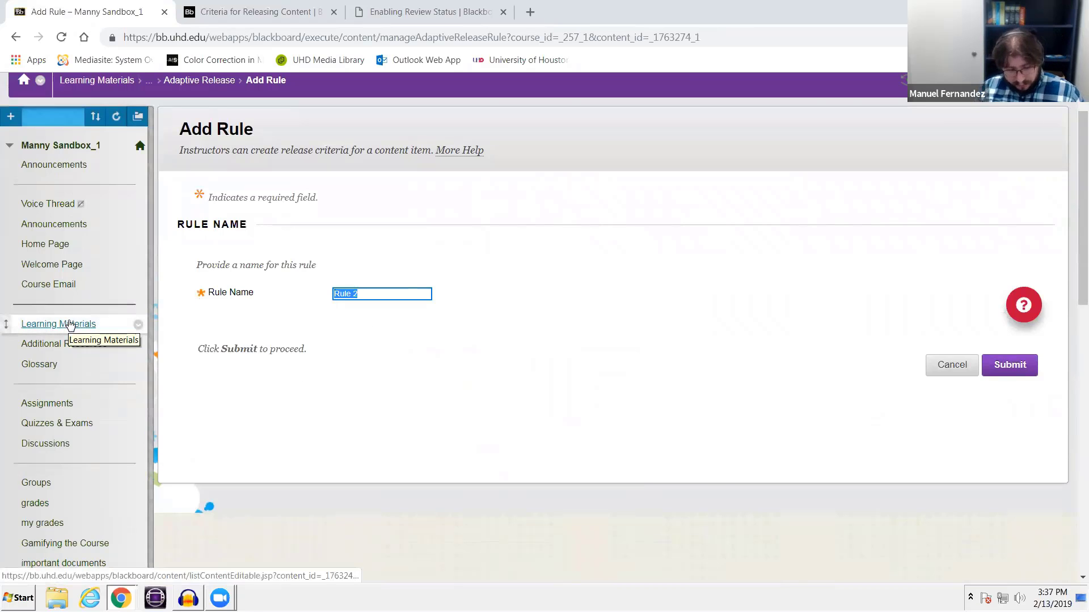
{"action": "key", "text": "BackSpace"}
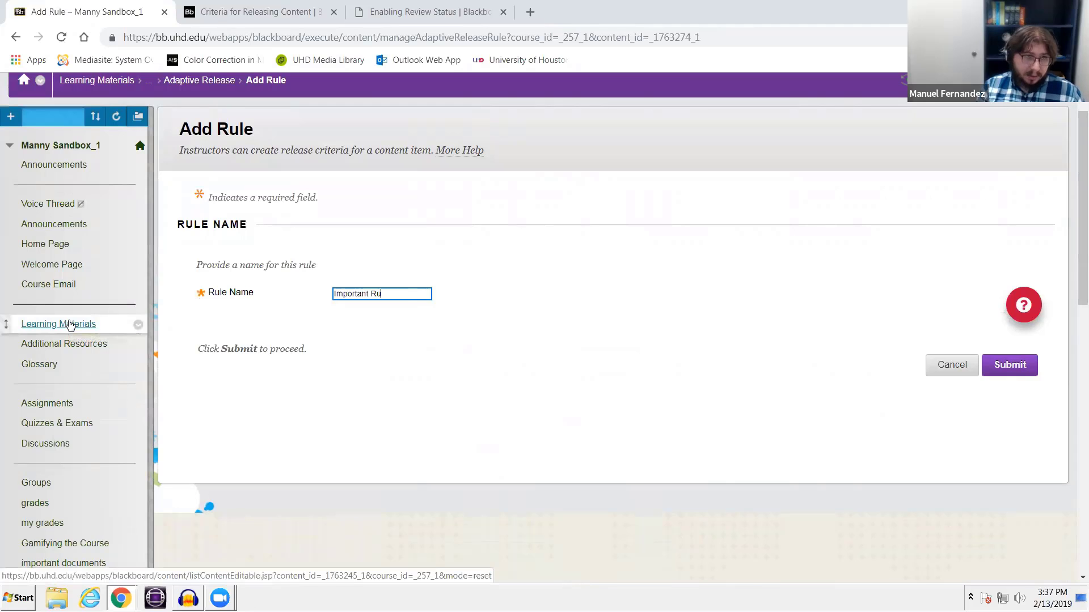
{"action": "left_click", "coordinate": [1013, 367]}
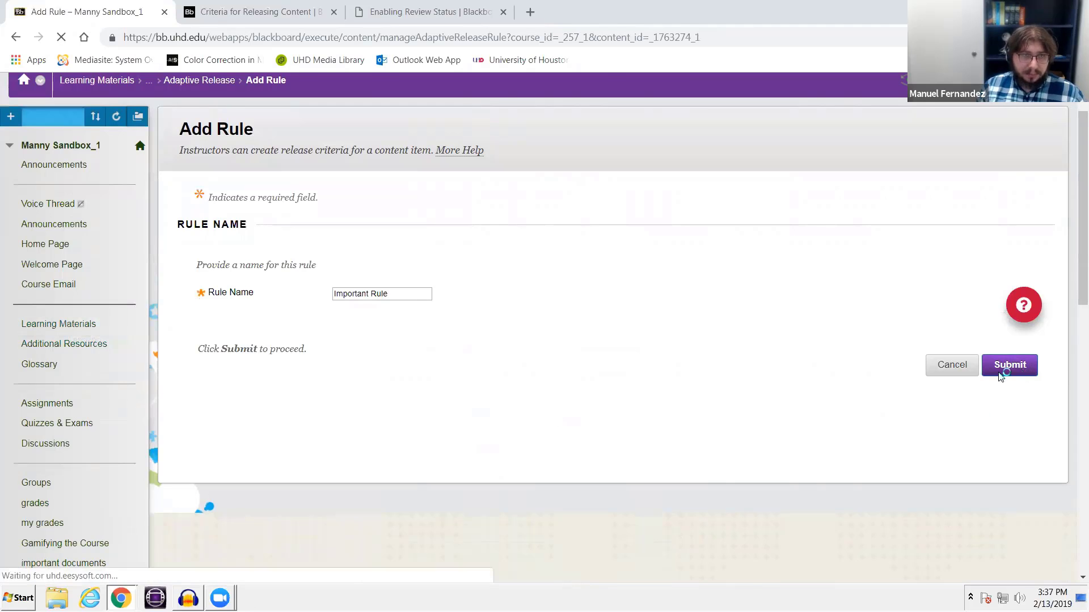
Step: Add a grade criterion to Important Rule requiring a score between 70 and 100 on "Assignment - Chapters 2 through 4 Practice Questions[100]"
{"action": "left_click", "coordinate": [211, 300]}
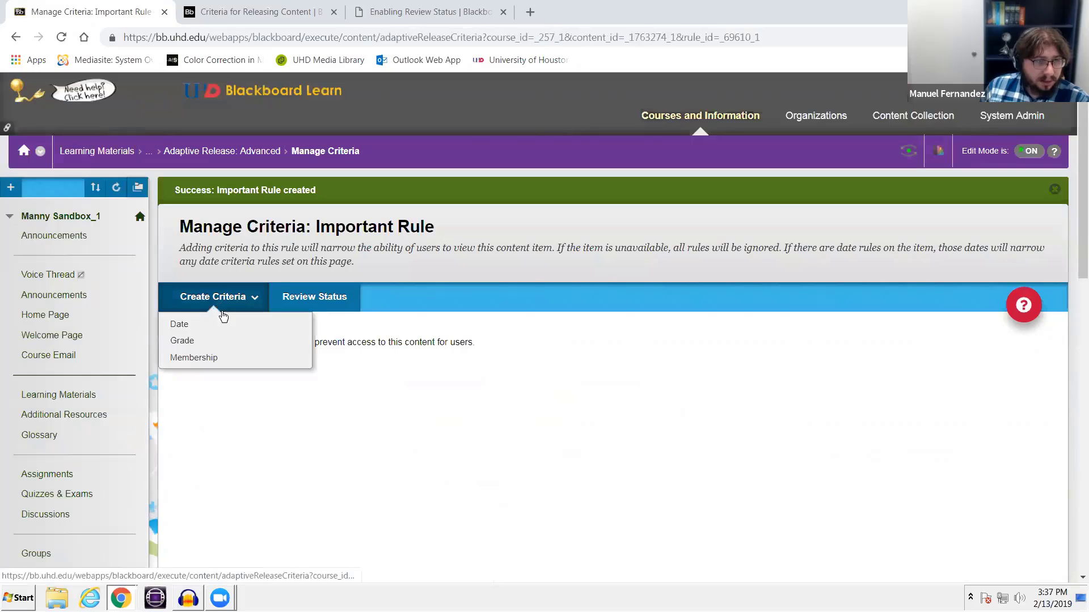
{"action": "left_click", "coordinate": [225, 342]}
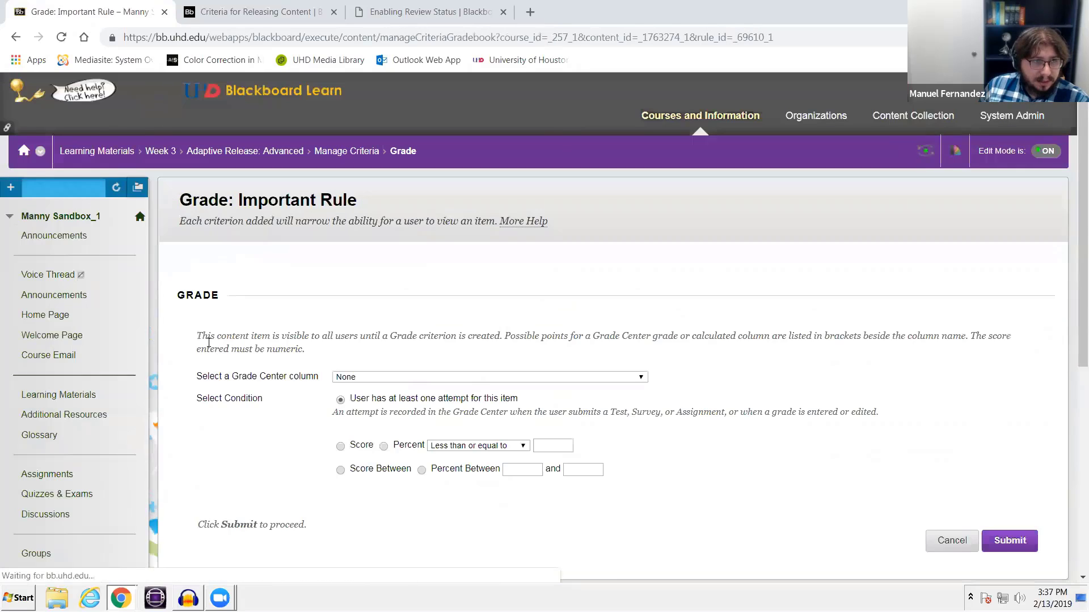
{"action": "scroll", "coordinate": [390, 337], "scroll_direction": "down", "scroll_amount": 1}
{"action": "scroll", "coordinate": [390, 336], "scroll_direction": "down", "scroll_amount": 3}
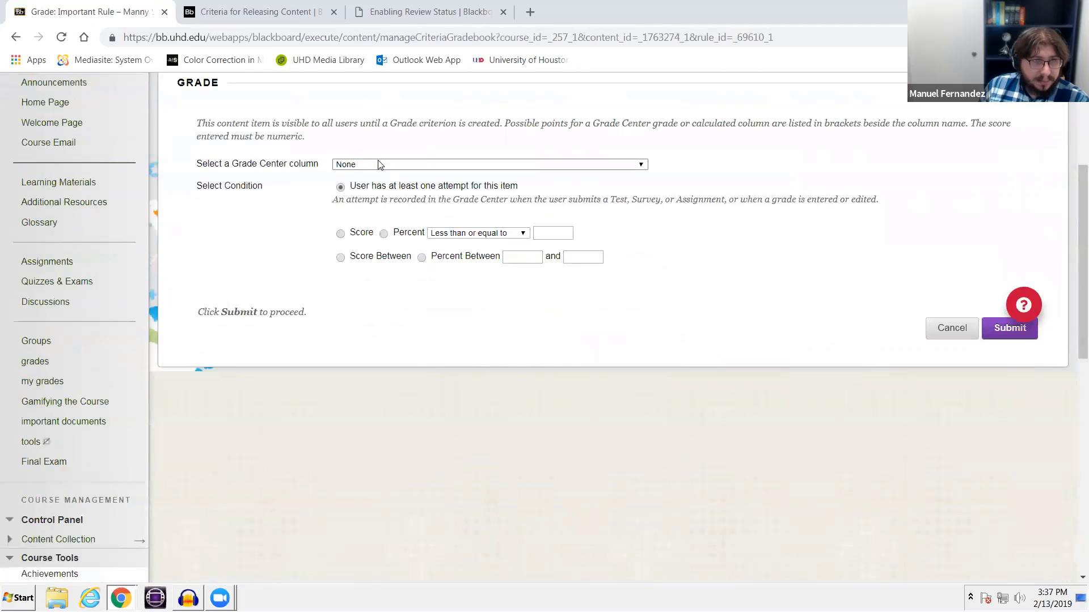
{"action": "left_click", "coordinate": [379, 165]}
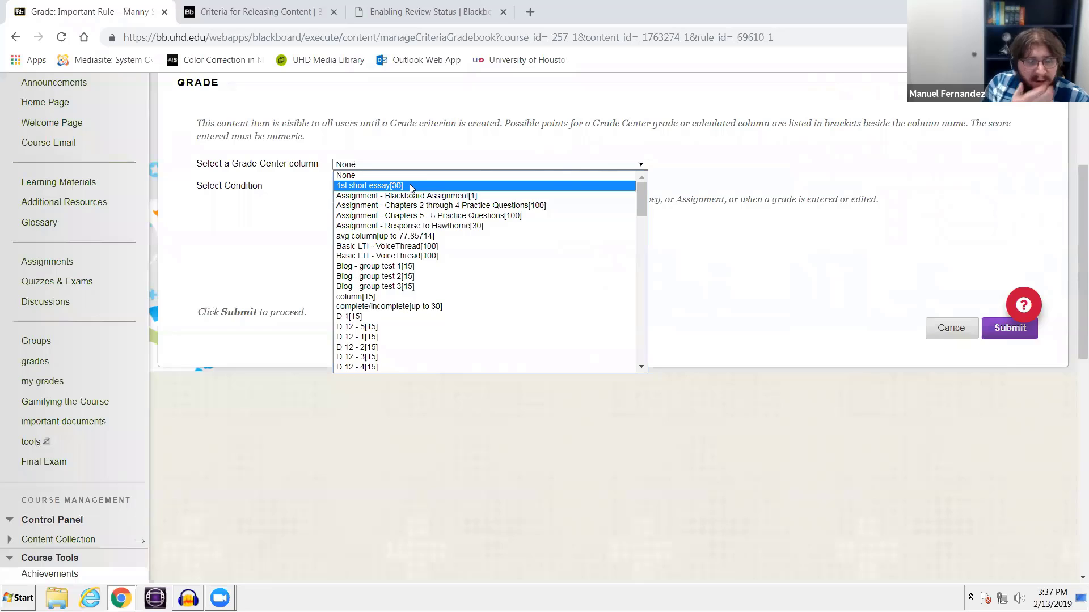
{"action": "left_click", "coordinate": [497, 207]}
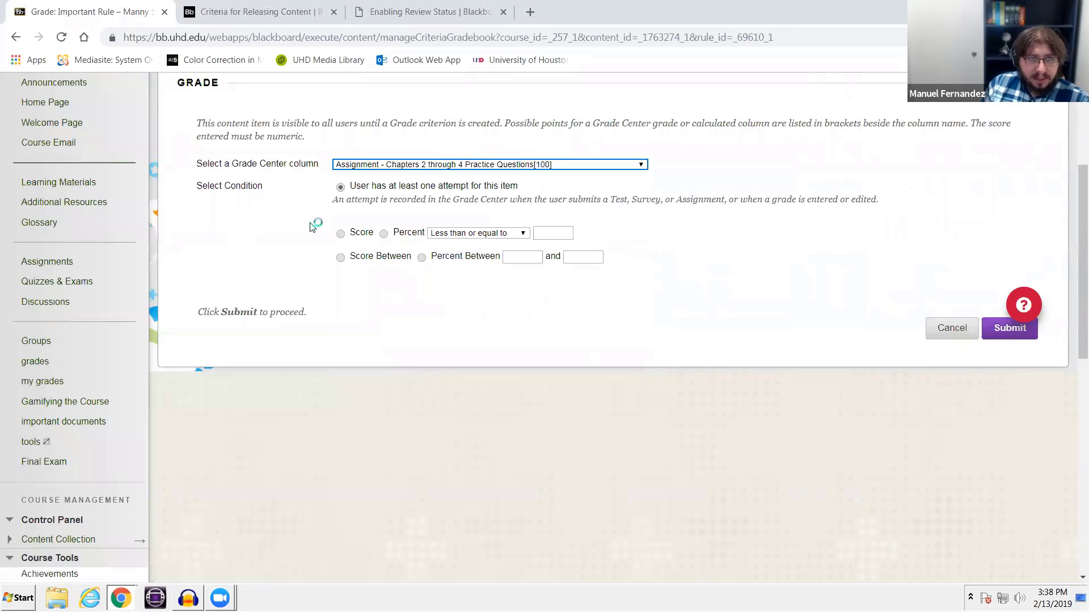
{"action": "left_click", "coordinate": [384, 235]}
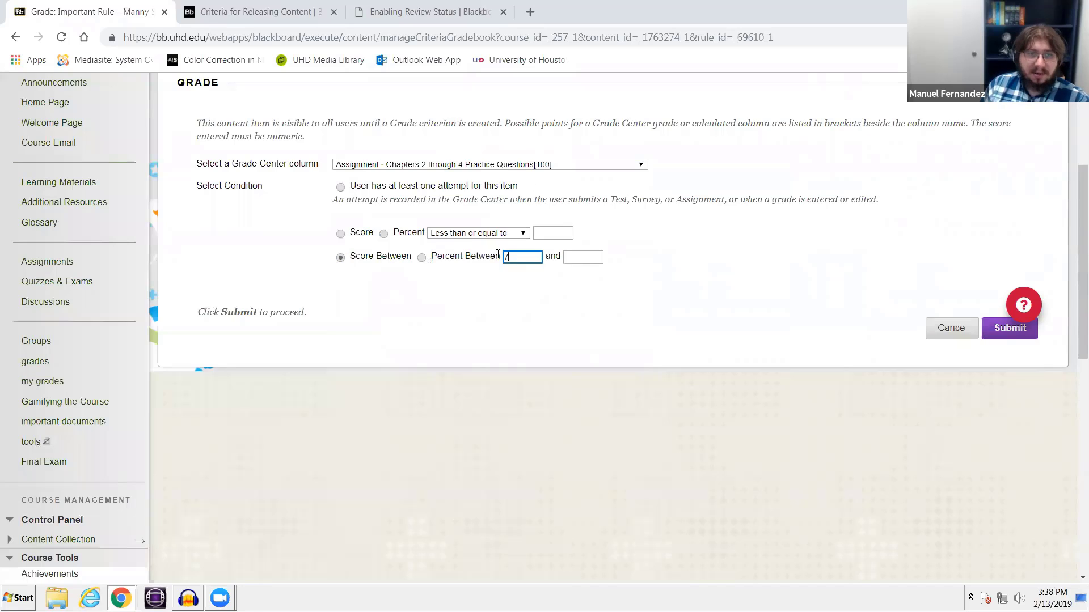
{"action": "left_click", "coordinate": [593, 262]}
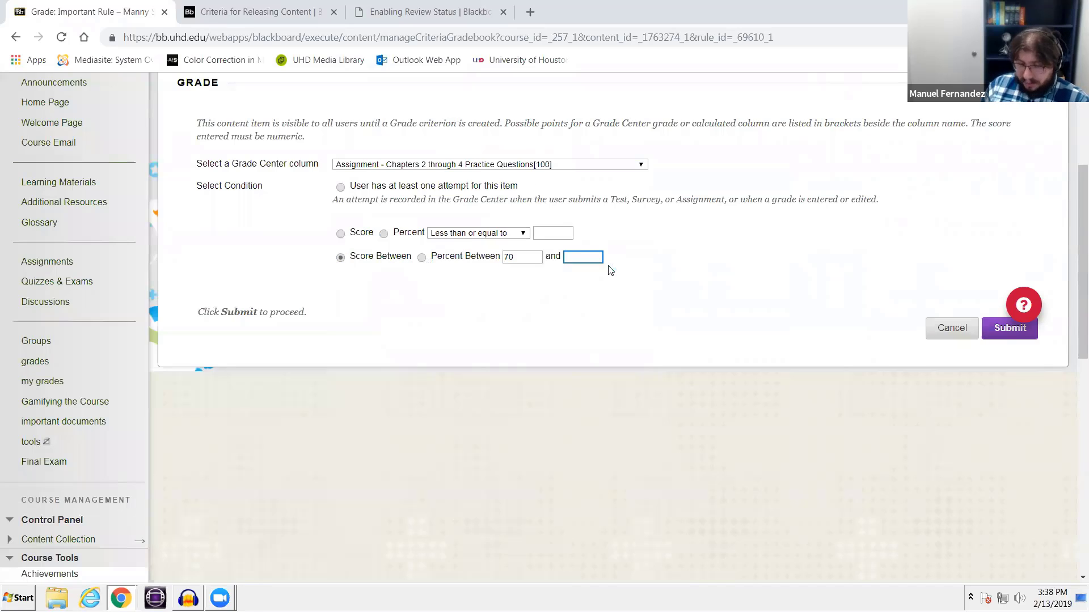
{"action": "left_click", "coordinate": [988, 332]}
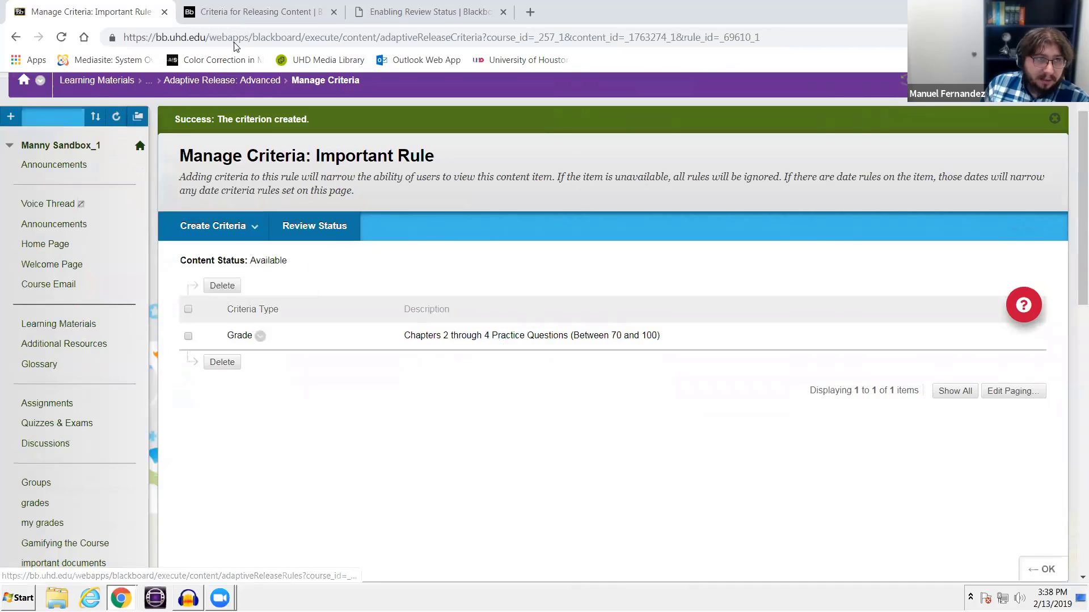
Step: Return to the Week 3 rule list, open the name settings of Important Rule, and resubmit them
{"action": "left_click", "coordinate": [261, 83]}
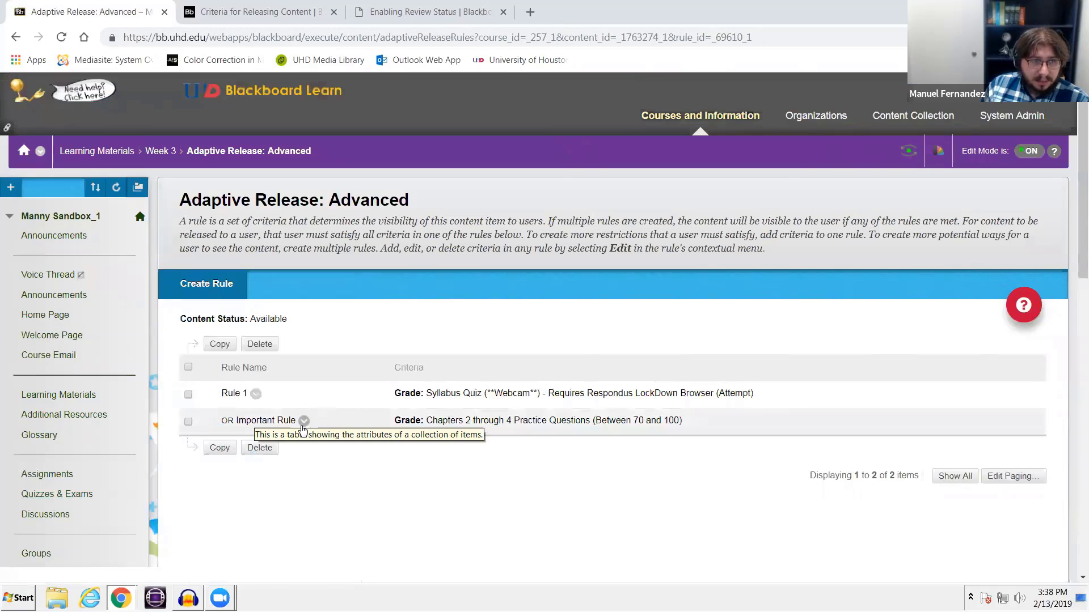
{"action": "left_click", "coordinate": [188, 422]}
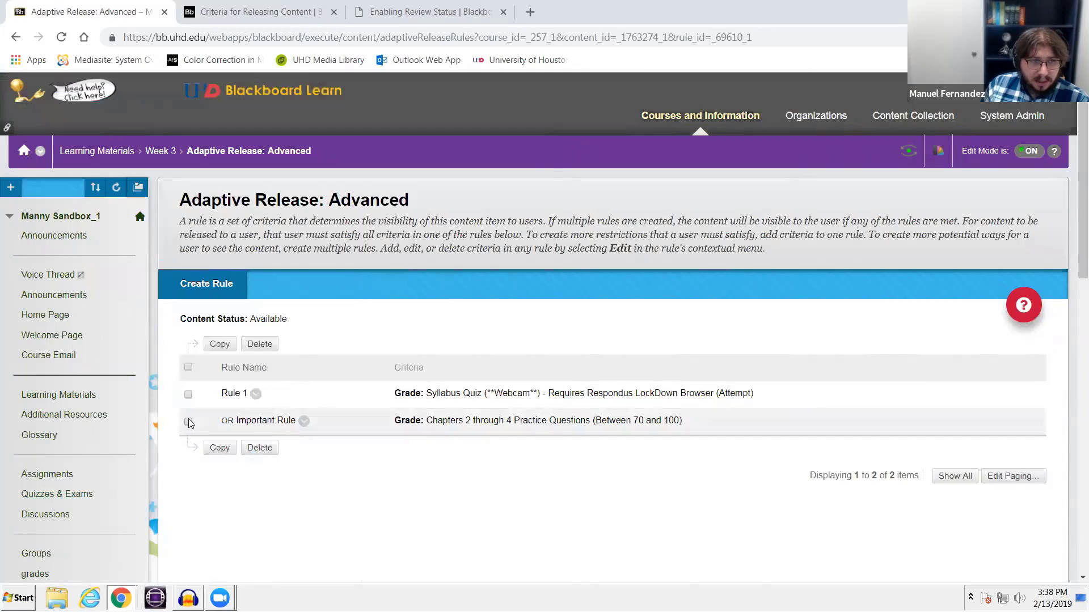
{"action": "left_click", "coordinate": [304, 420]}
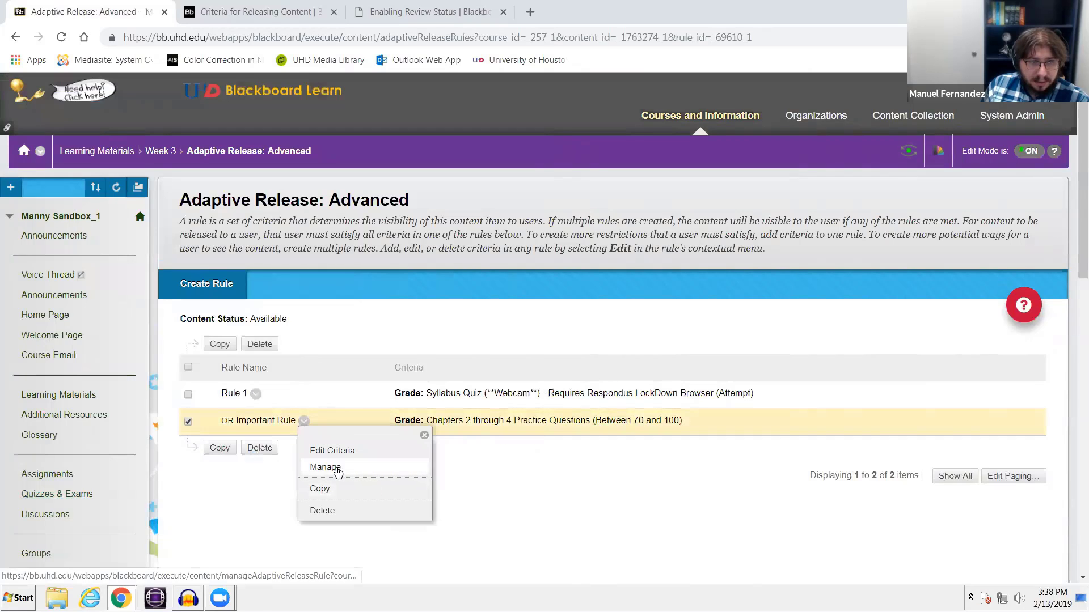
{"action": "left_click", "coordinate": [328, 468]}
{"action": "scroll", "coordinate": [567, 423], "scroll_direction": "down", "scroll_amount": 1}
{"action": "scroll", "coordinate": [620, 422], "scroll_direction": "down", "scroll_amount": 2}
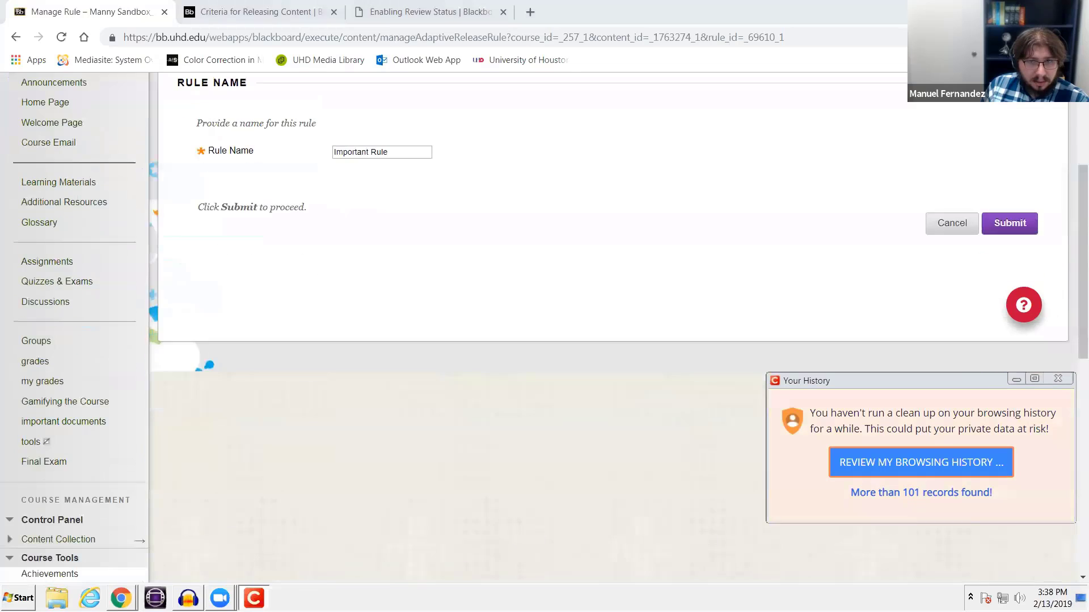
{"action": "left_click", "coordinate": [1058, 379]}
{"action": "scroll", "coordinate": [200, 411], "scroll_direction": "up", "scroll_amount": 2}
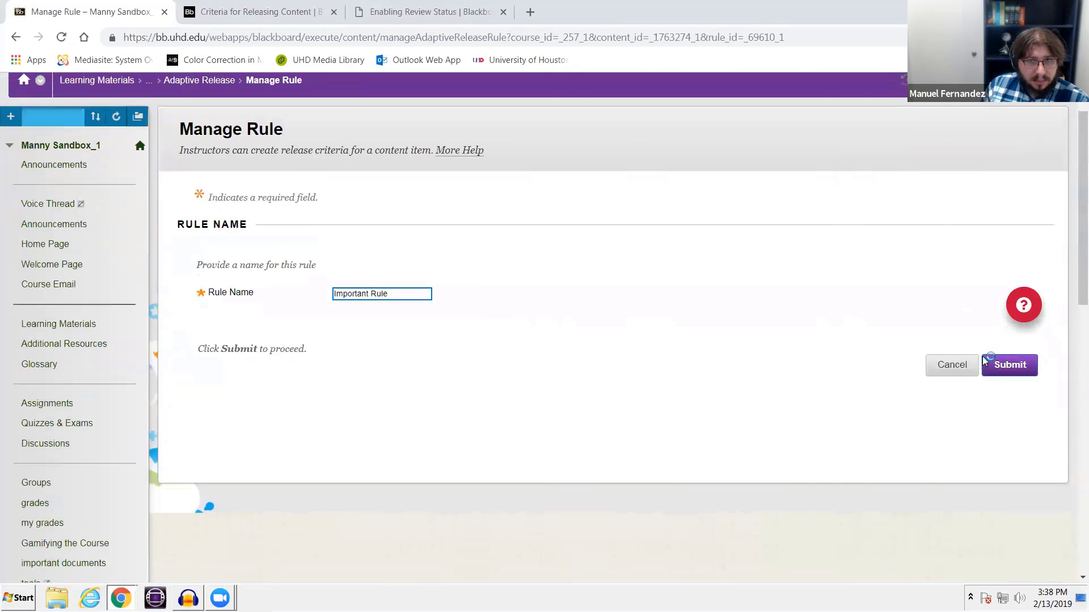
{"action": "left_click", "coordinate": [1010, 364]}
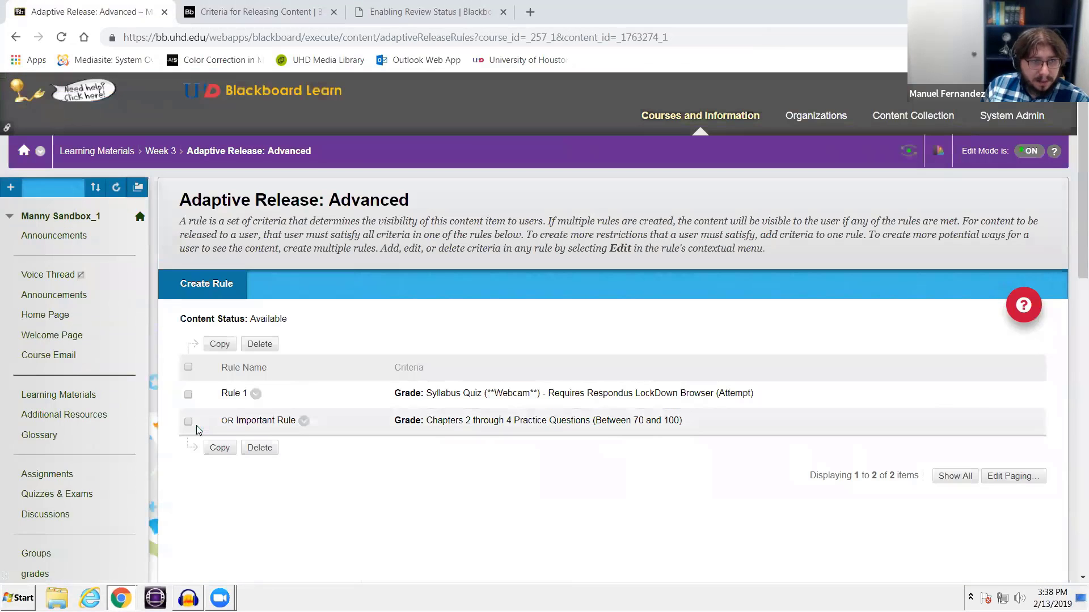
Step: Open the criteria of Important Rule to examine its grade criterion and the options for adding more
{"action": "left_click", "coordinate": [189, 422]}
{"action": "left_click", "coordinate": [305, 421]}
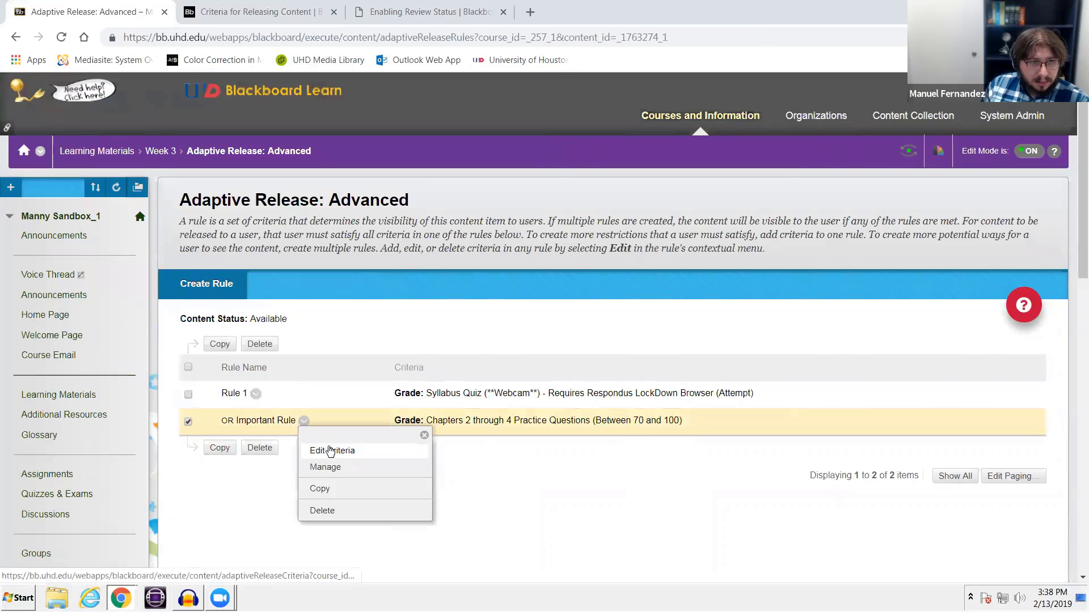
{"action": "left_click", "coordinate": [330, 451]}
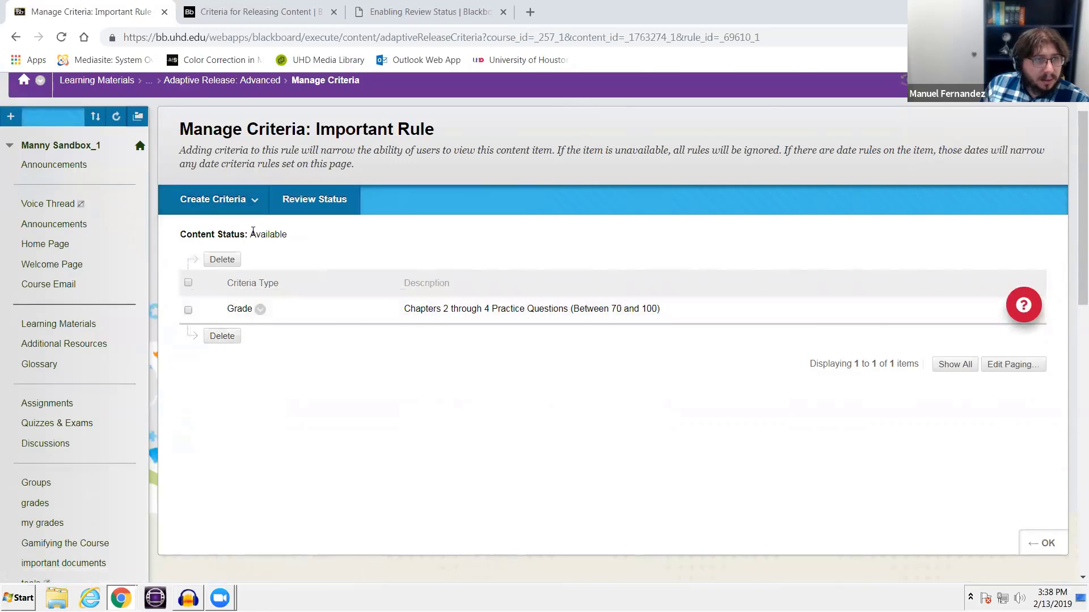
{"action": "mouse_move", "coordinate": [238, 187]}
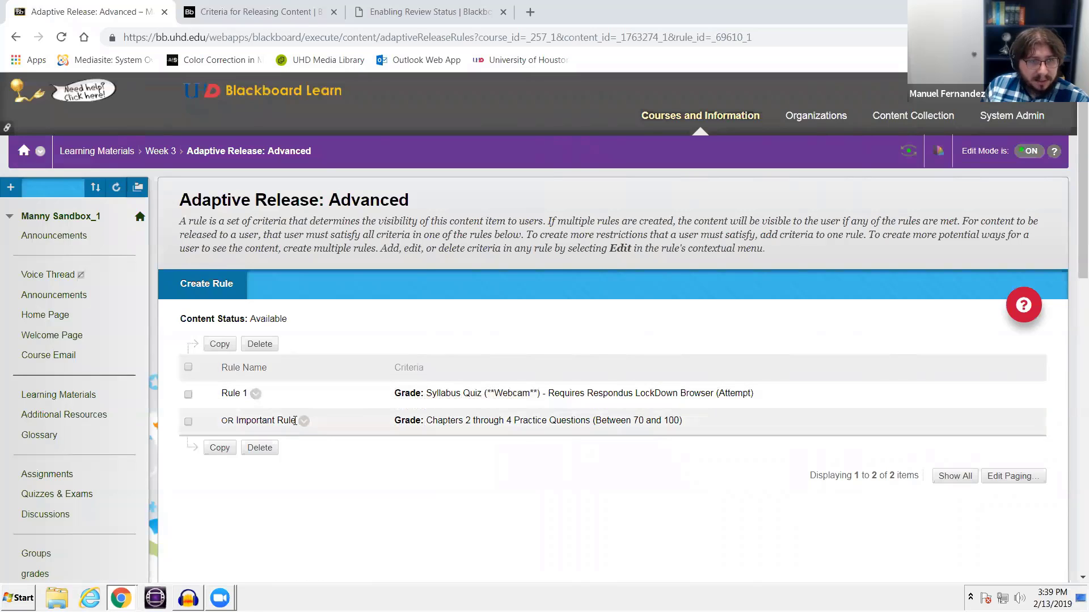
Step: Delete both release rules from the Week 3 folder and confirm their removal
{"action": "left_click", "coordinate": [188, 367]}
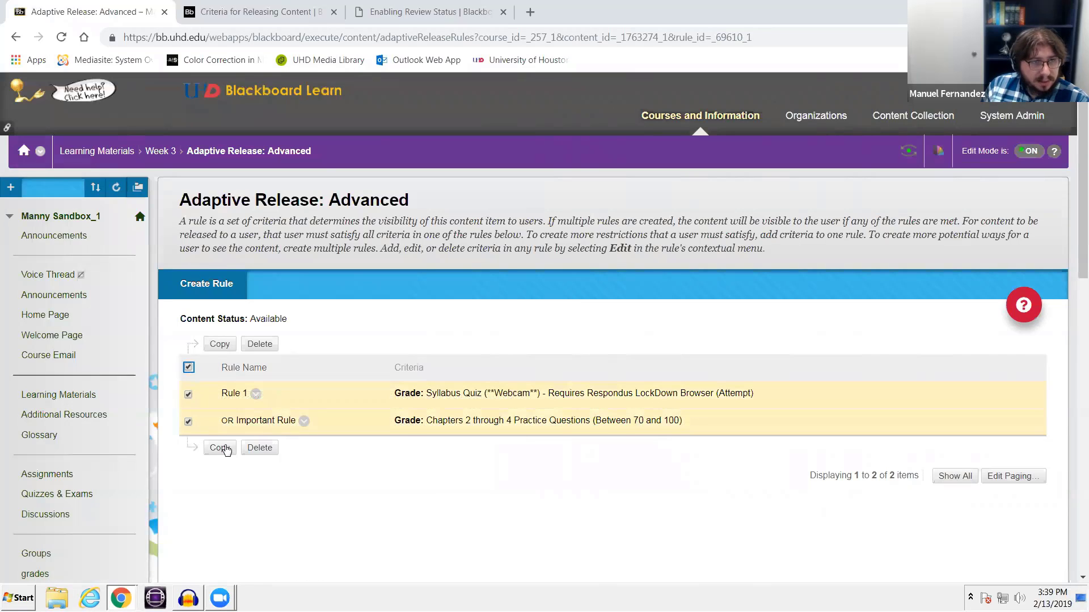
{"action": "left_click", "coordinate": [259, 447]}
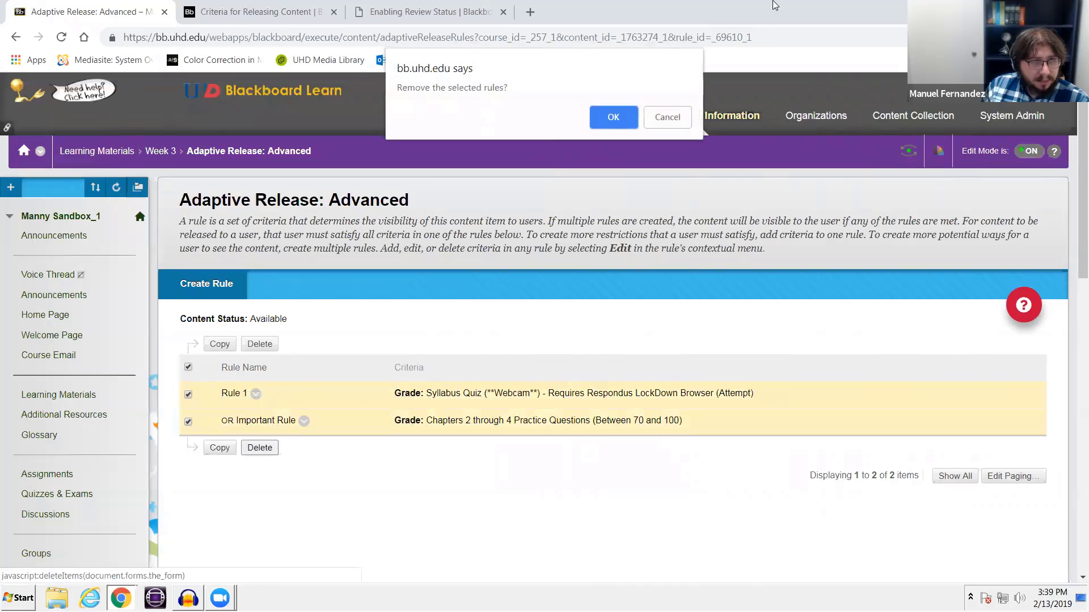
{"action": "left_click", "coordinate": [611, 117]}
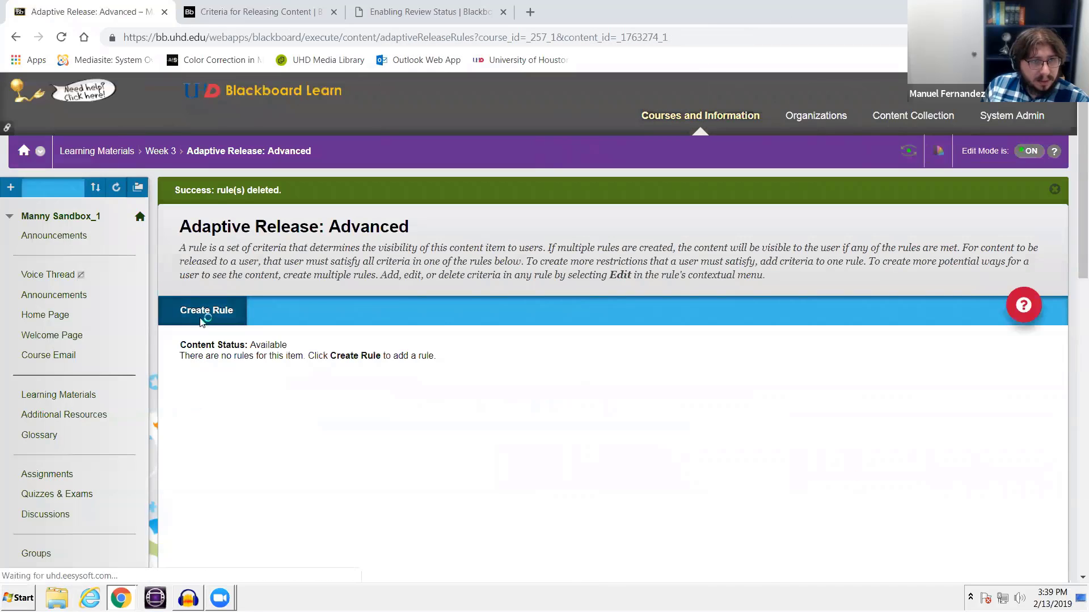
Step: Create a new advanced release rule for Week 3 with the default rule name
{"action": "left_click", "coordinate": [206, 311]}
{"action": "left_click", "coordinate": [1004, 436]}
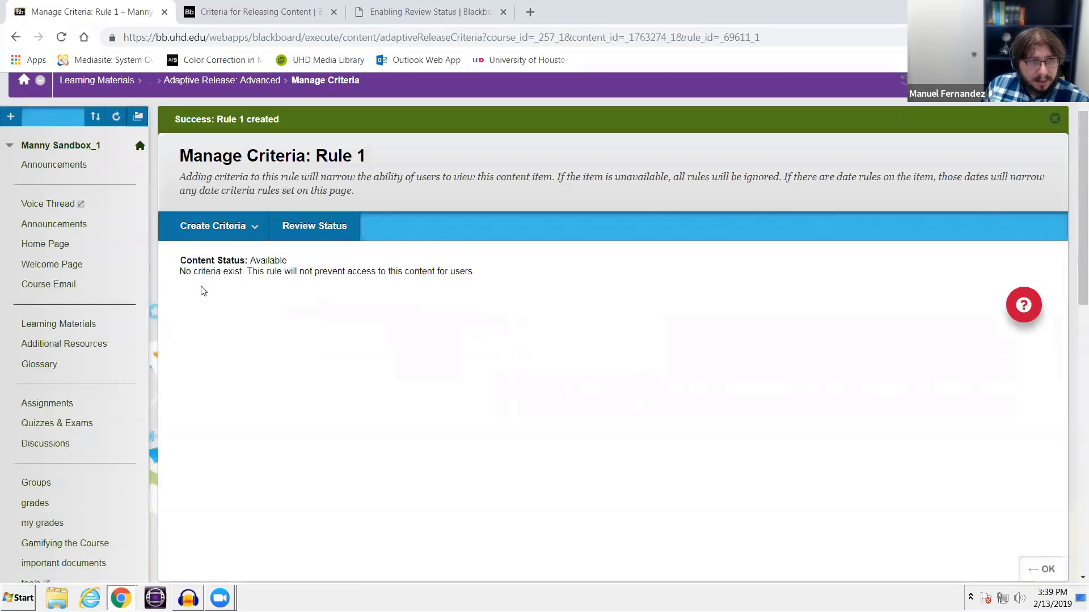
Step: Add a grade criterion to Rule 1 requiring at least one attempt on the Syllabus Quiz (**Webcam**) - Requires Respondus LockDown Browser column
{"action": "left_click", "coordinate": [213, 226]}
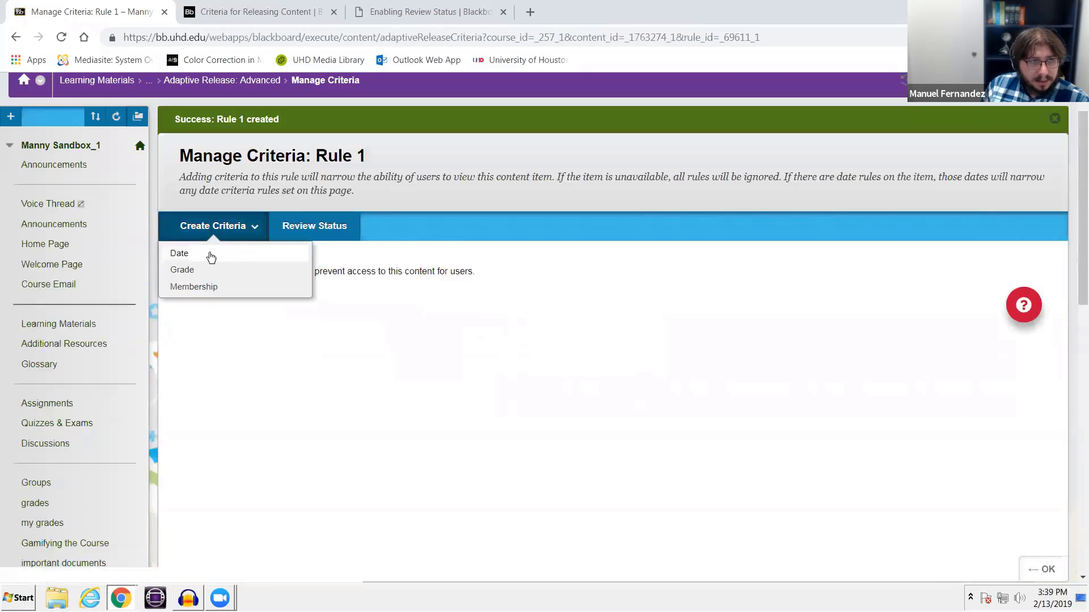
{"action": "left_click", "coordinate": [204, 270]}
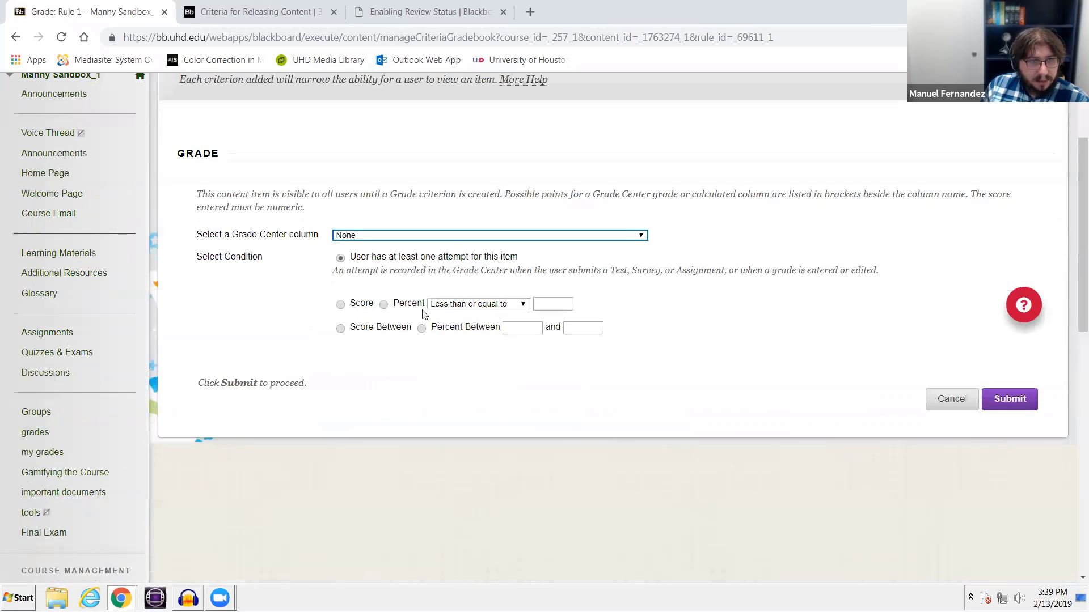
{"action": "left_click", "coordinate": [376, 236]}
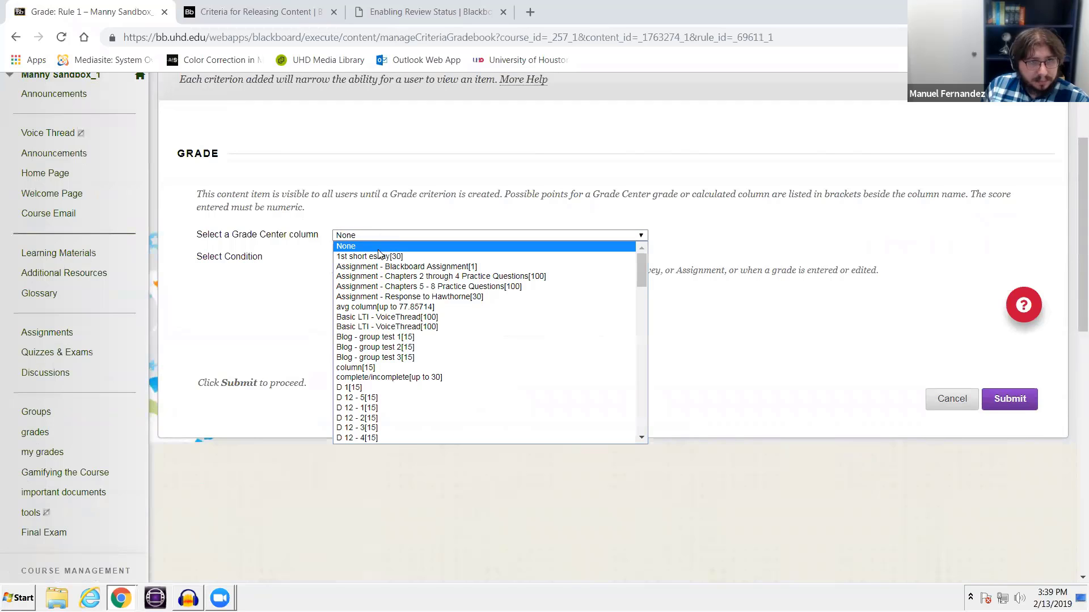
{"action": "key", "text": "End"}
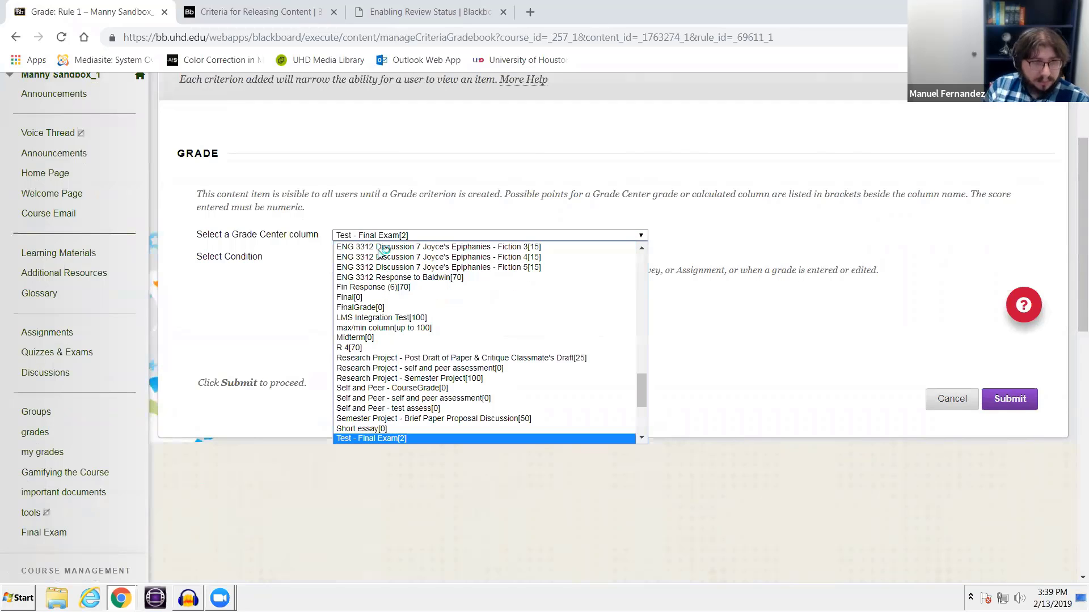
{"action": "key", "text": "Down"}
{"action": "key", "text": "Down"}
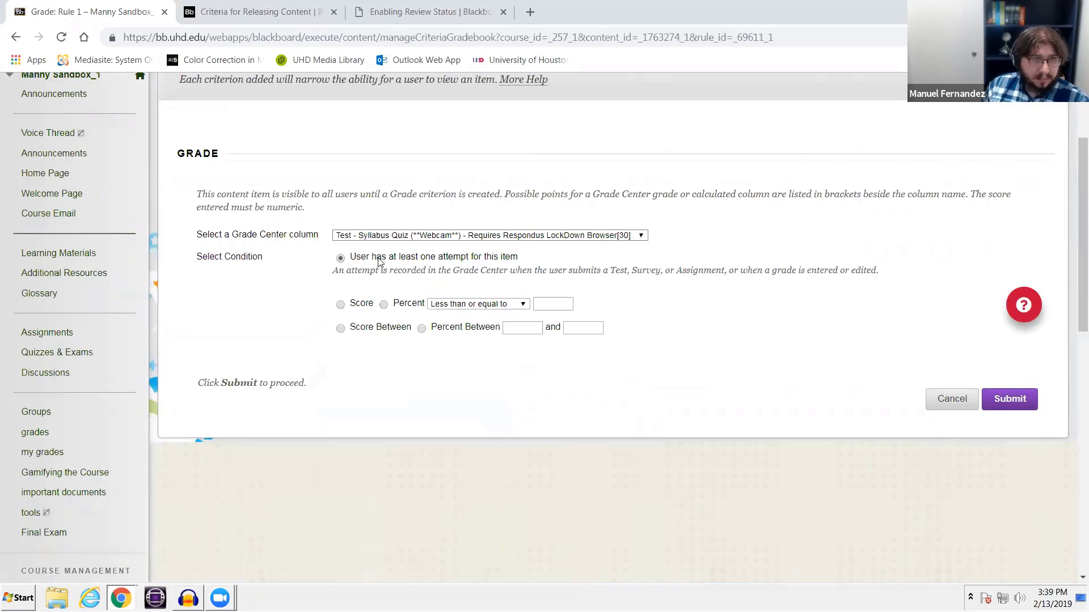
{"action": "left_click", "coordinate": [378, 258]}
{"action": "left_click", "coordinate": [987, 402]}
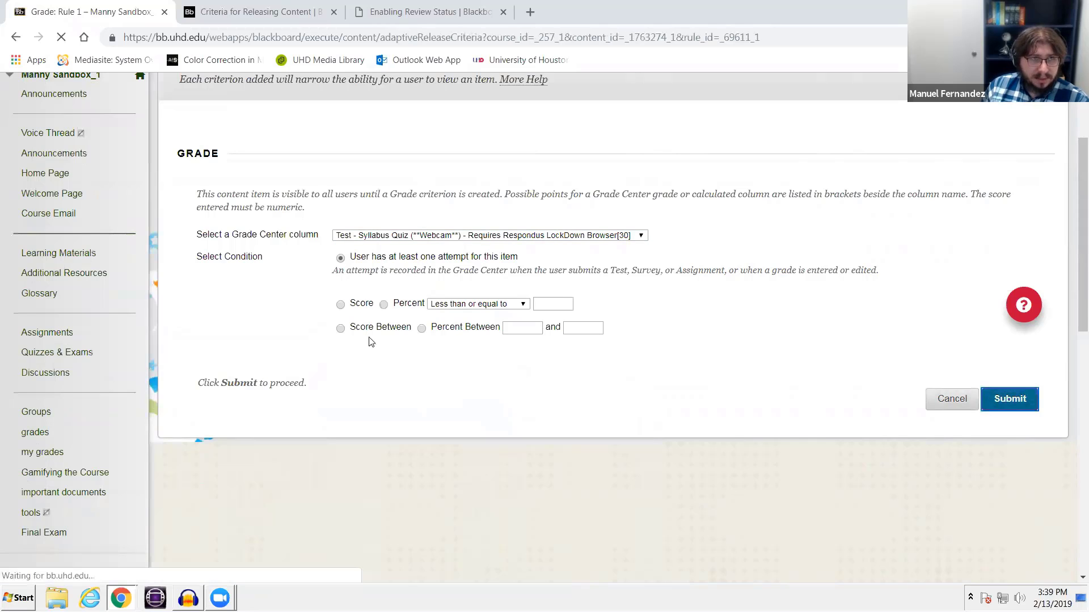
Step: Start a second grade criterion for Rule 1 using the Assignment - Chapters 2 through 4 Practice Questions column
{"action": "left_click", "coordinate": [213, 296]}
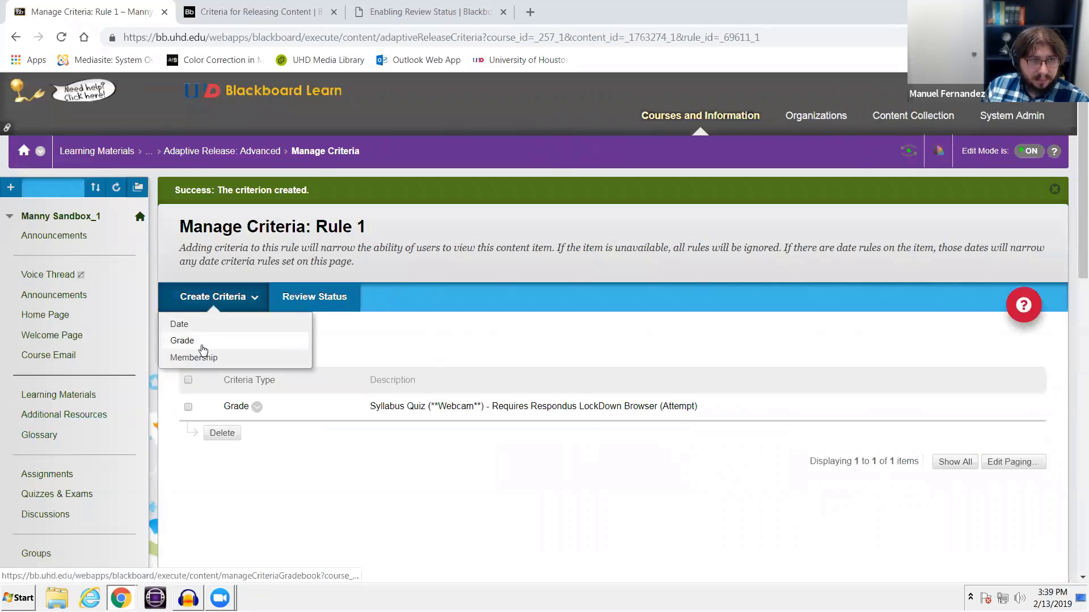
{"action": "left_click", "coordinate": [201, 343]}
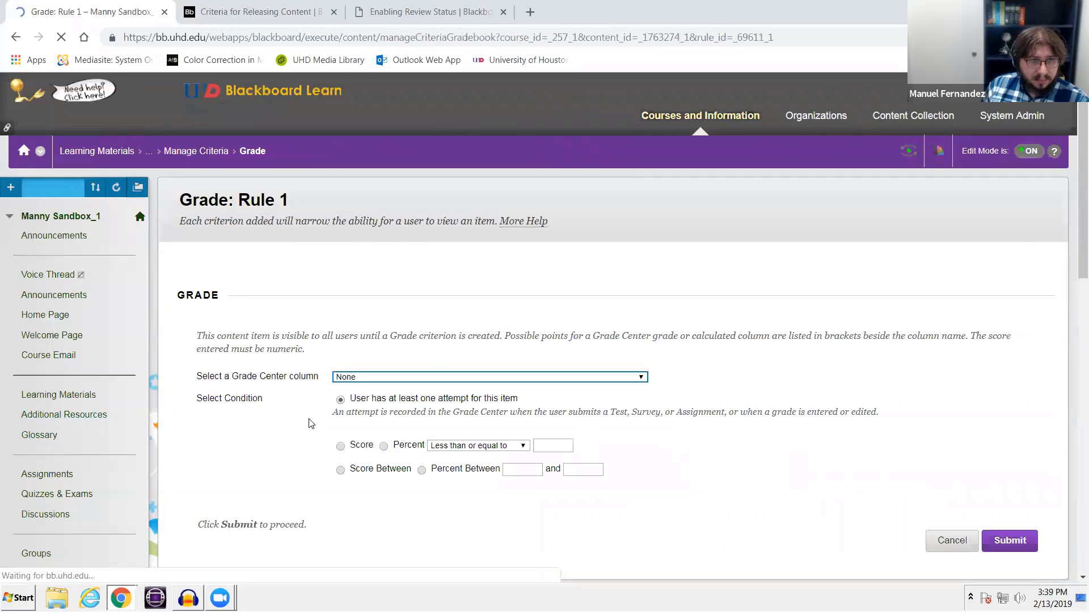
{"action": "left_click", "coordinate": [430, 377]}
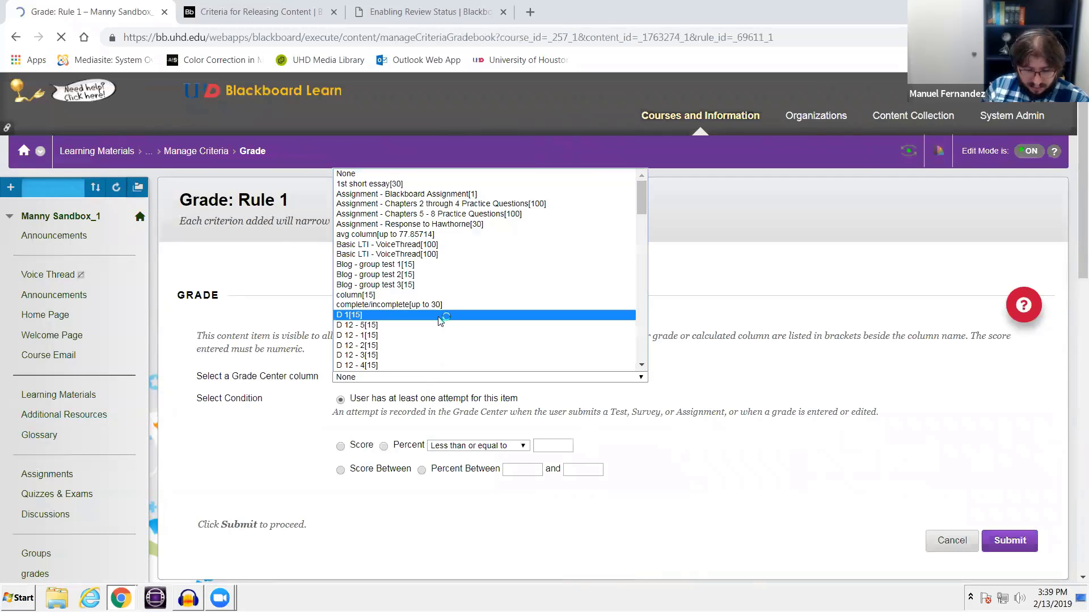
{"action": "key", "text": "t"}
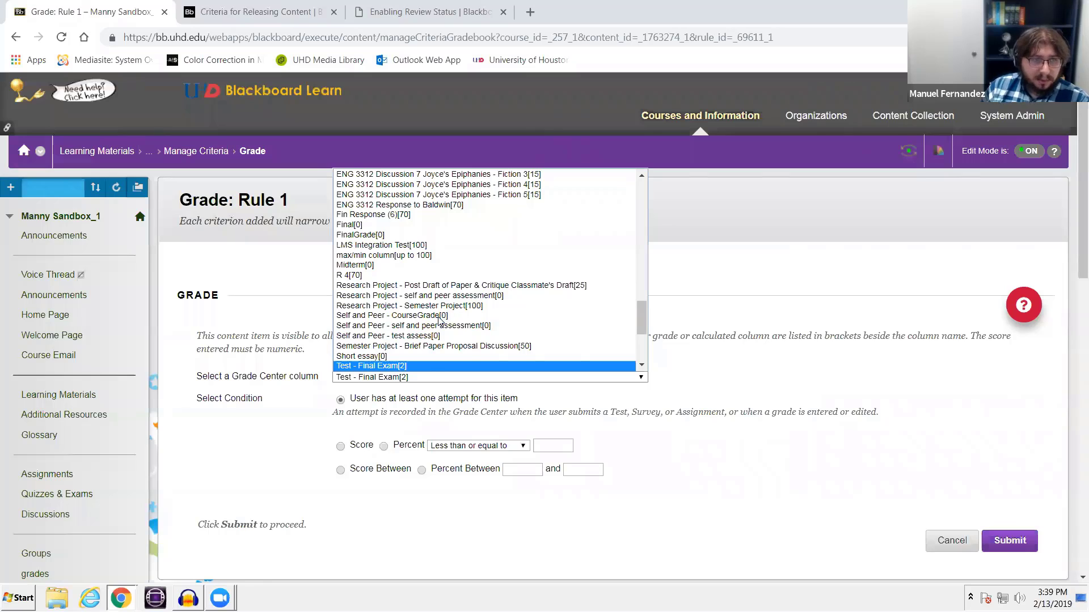
{"action": "key", "text": "Down"}
{"action": "key", "text": "Down"}
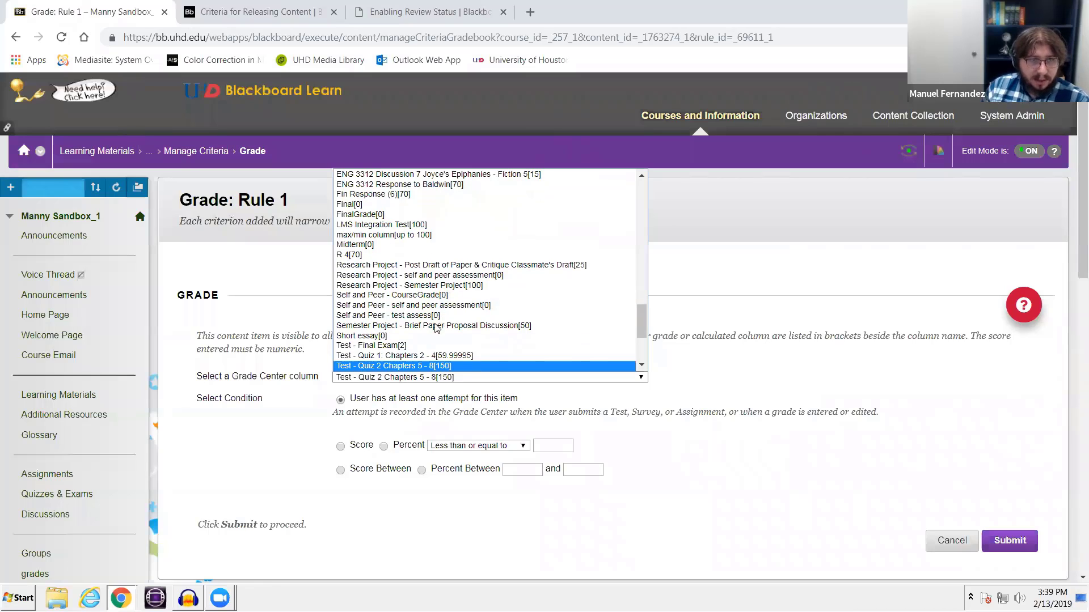
{"action": "scroll", "coordinate": [440, 372], "scroll_direction": "up", "scroll_amount": 5}
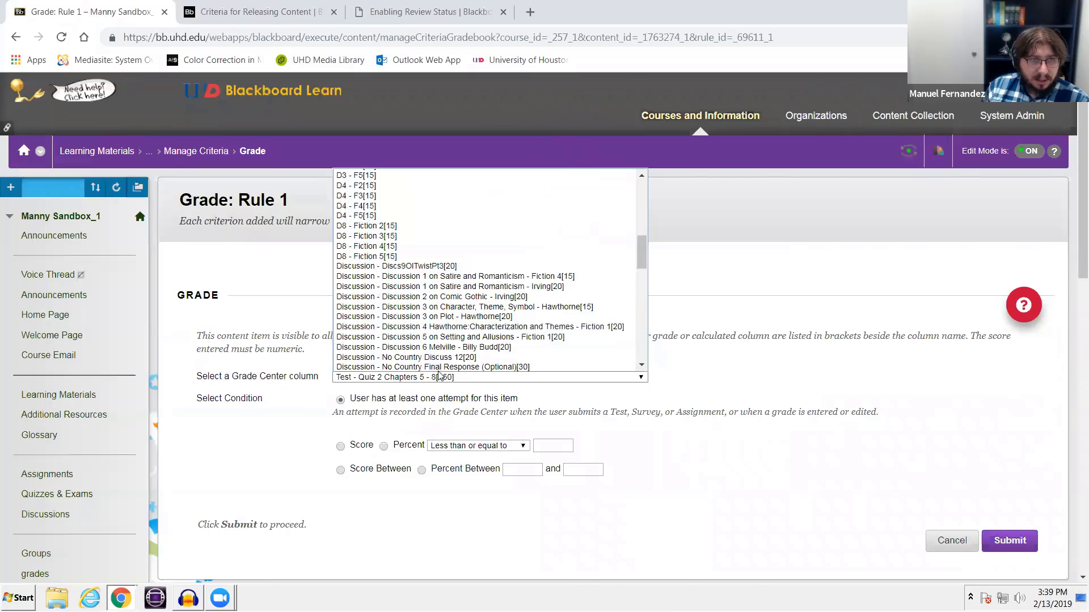
{"action": "left_click", "coordinate": [440, 374]}
{"action": "left_click", "coordinate": [414, 376]}
{"action": "scroll", "coordinate": [442, 320], "scroll_direction": "up", "scroll_amount": 10}
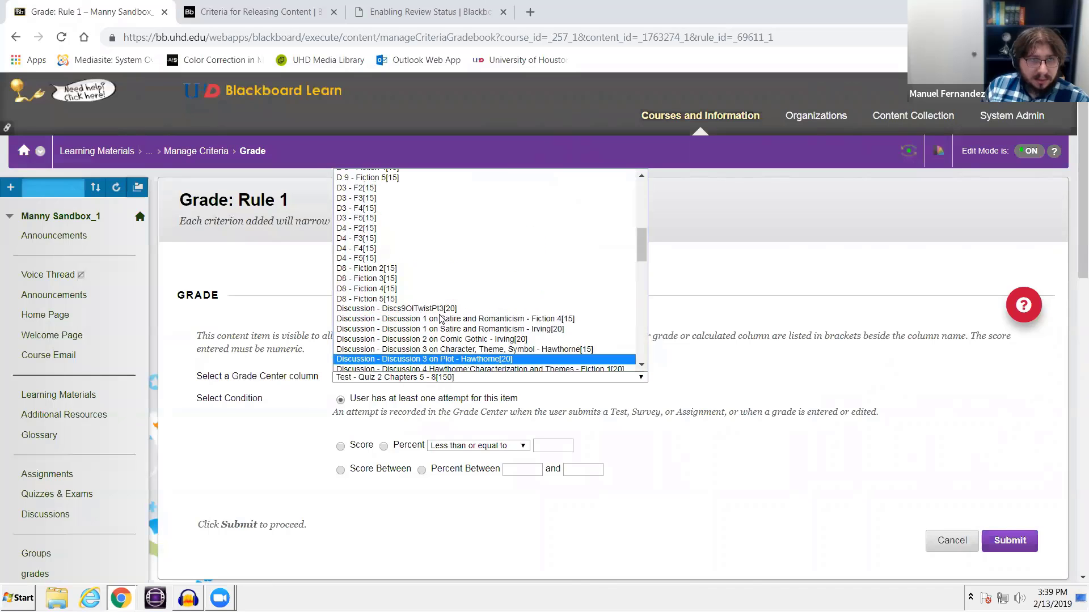
{"action": "scroll", "coordinate": [441, 320], "scroll_direction": "up", "scroll_amount": 5}
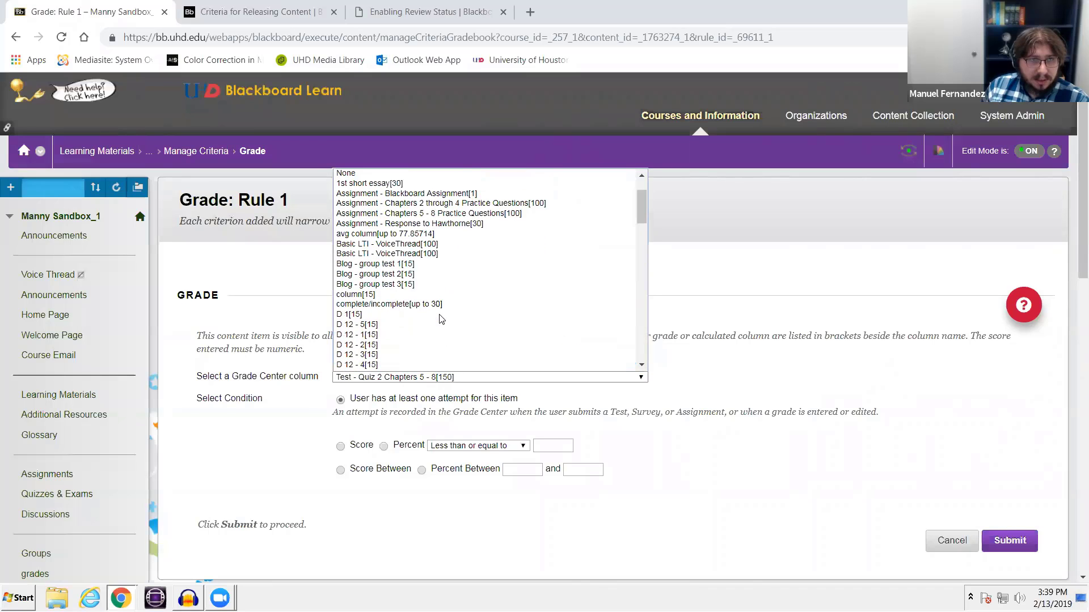
{"action": "left_click", "coordinate": [451, 204]}
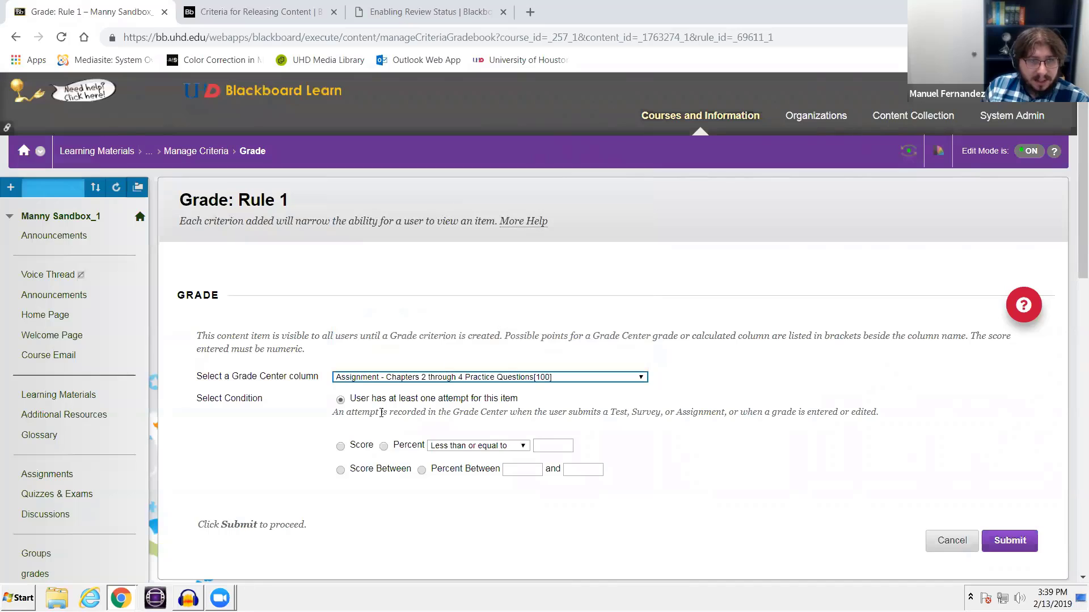
Step: Set the practice questions condition to a percent between 70 and 100 and submit the criterion
{"action": "left_click", "coordinate": [444, 469]}
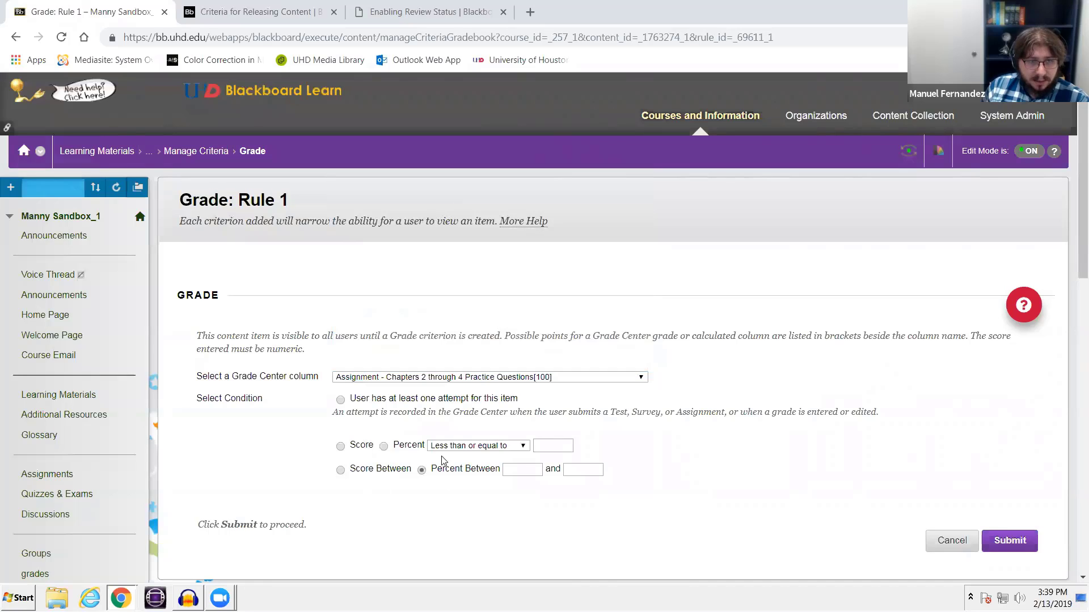
{"action": "left_click", "coordinate": [507, 469]}
{"action": "type", "text": "70"}
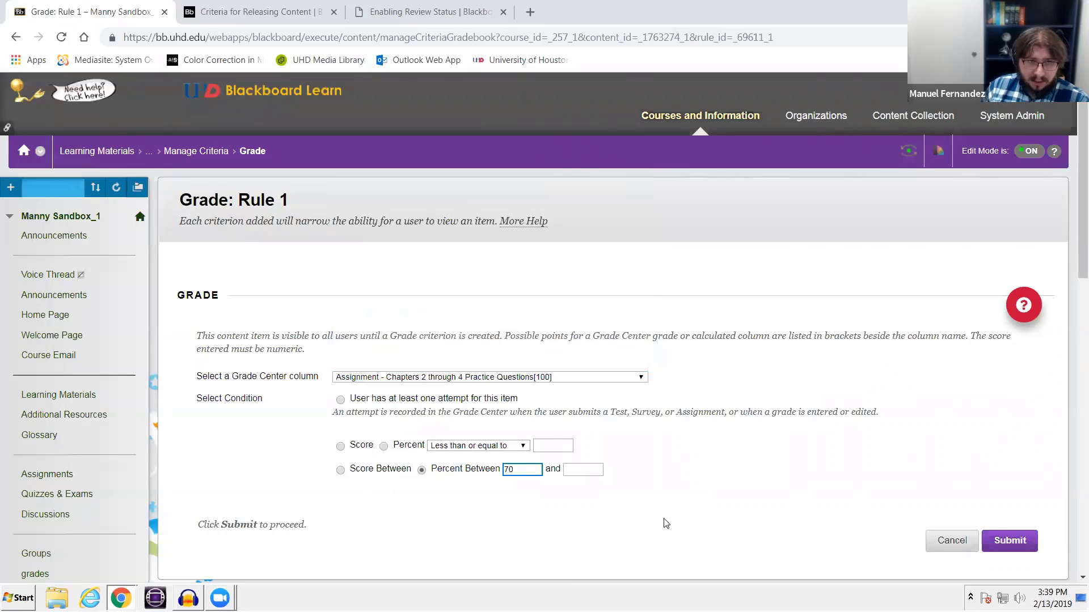
{"action": "left_click", "coordinate": [579, 471]}
{"action": "type", "text": "100"}
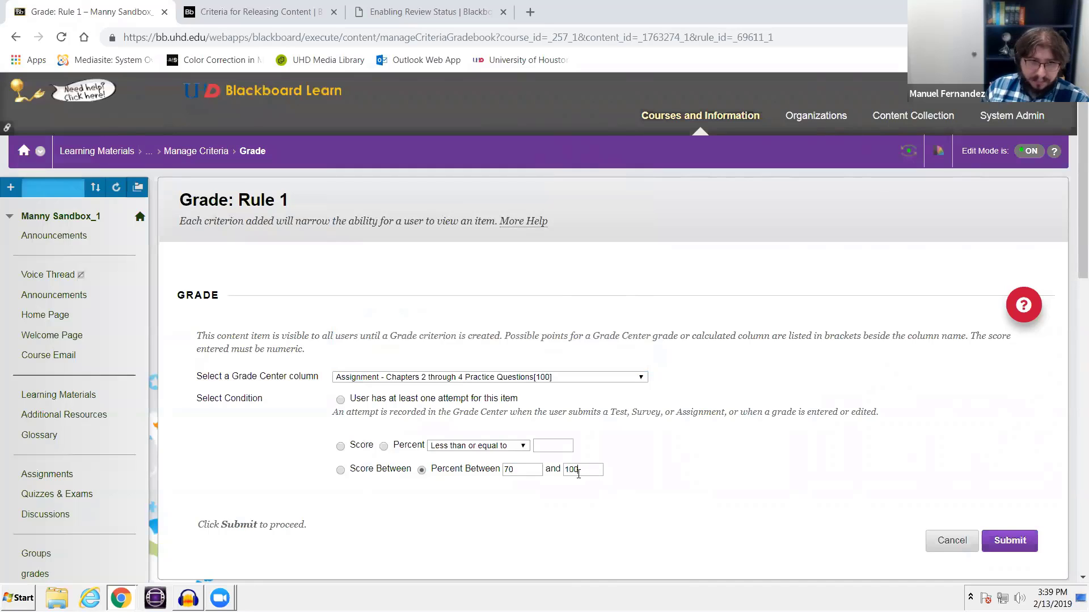
{"action": "left_click", "coordinate": [1015, 544]}
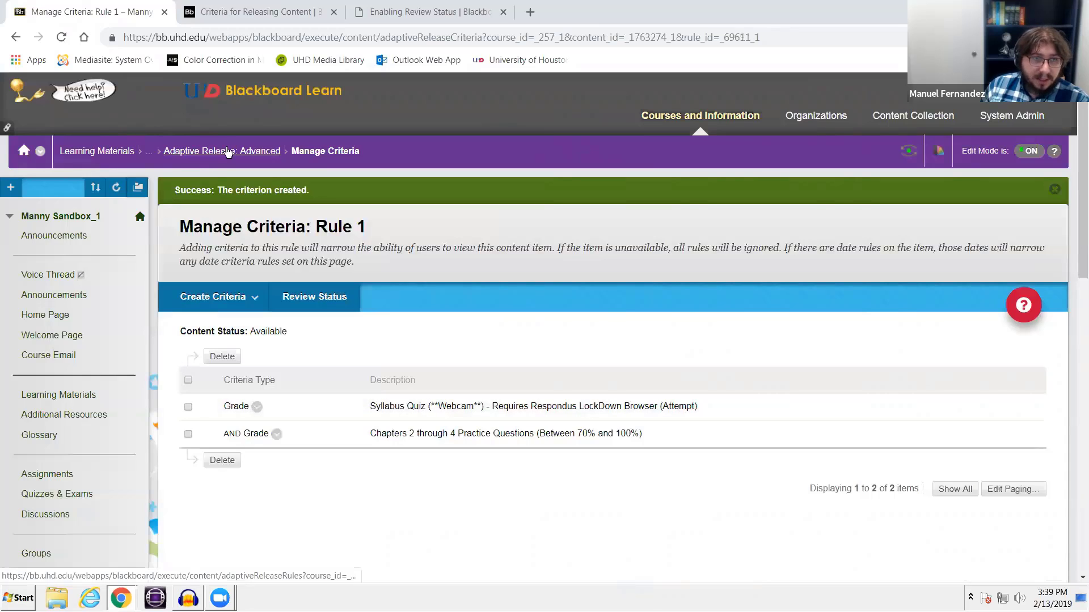
Step: Return to the advanced rule list for Week 3 and create another rule with the default name
{"action": "left_click", "coordinate": [228, 151]}
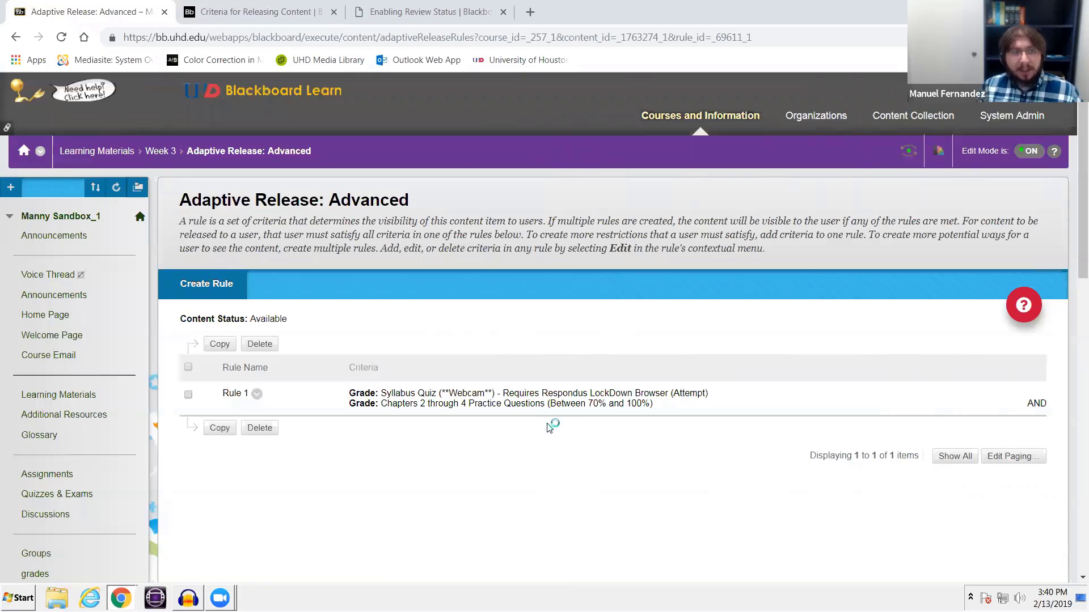
{"action": "left_click", "coordinate": [211, 301]}
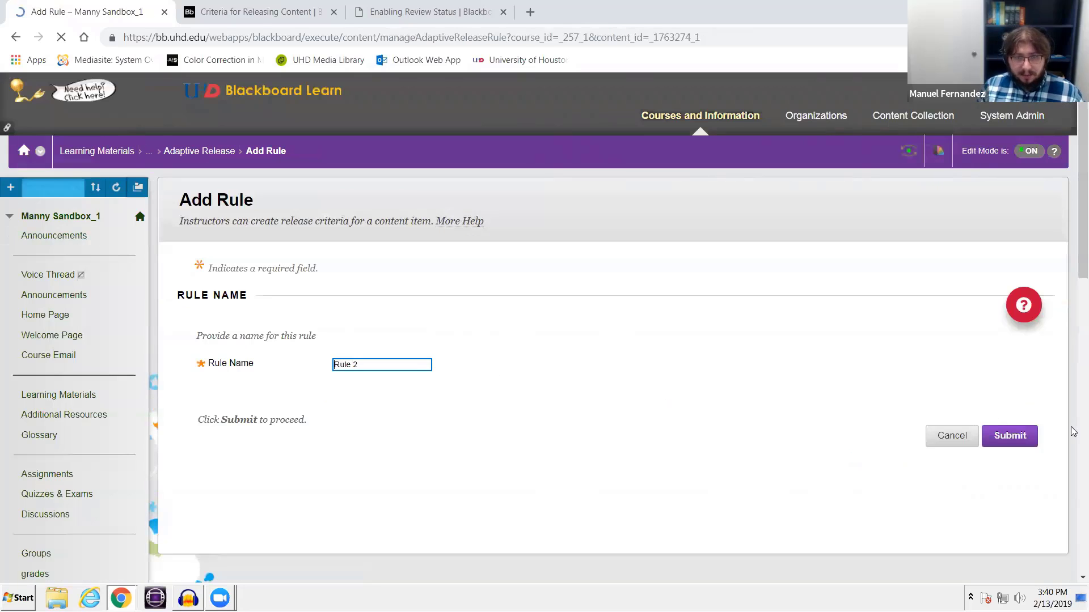
{"action": "left_click", "coordinate": [1024, 429]}
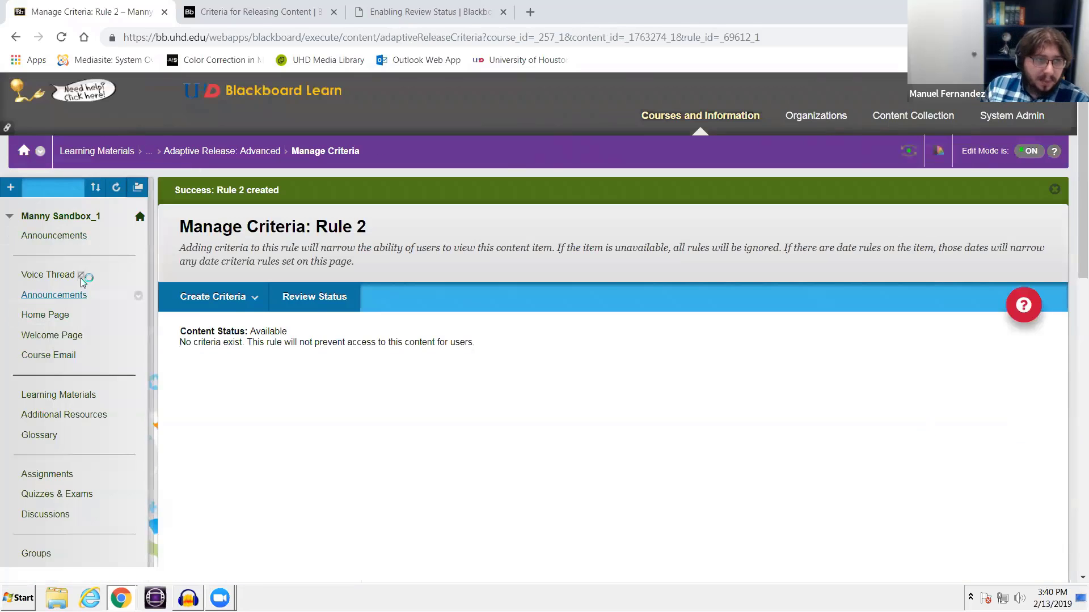
Step: Start a grade criterion for the new rule using the Test - Quiz 1: Chapters 2 - 4 column
{"action": "left_click", "coordinate": [213, 296]}
{"action": "left_click", "coordinate": [212, 342]}
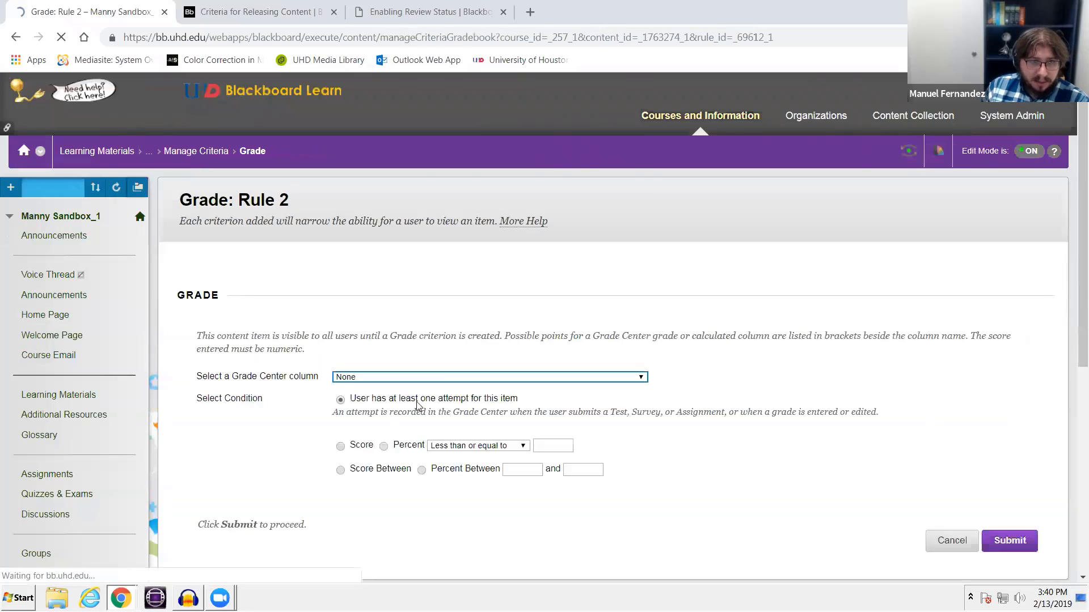
{"action": "left_click", "coordinate": [443, 377]}
{"action": "scroll", "coordinate": [479, 304], "scroll_direction": "down", "scroll_amount": 5}
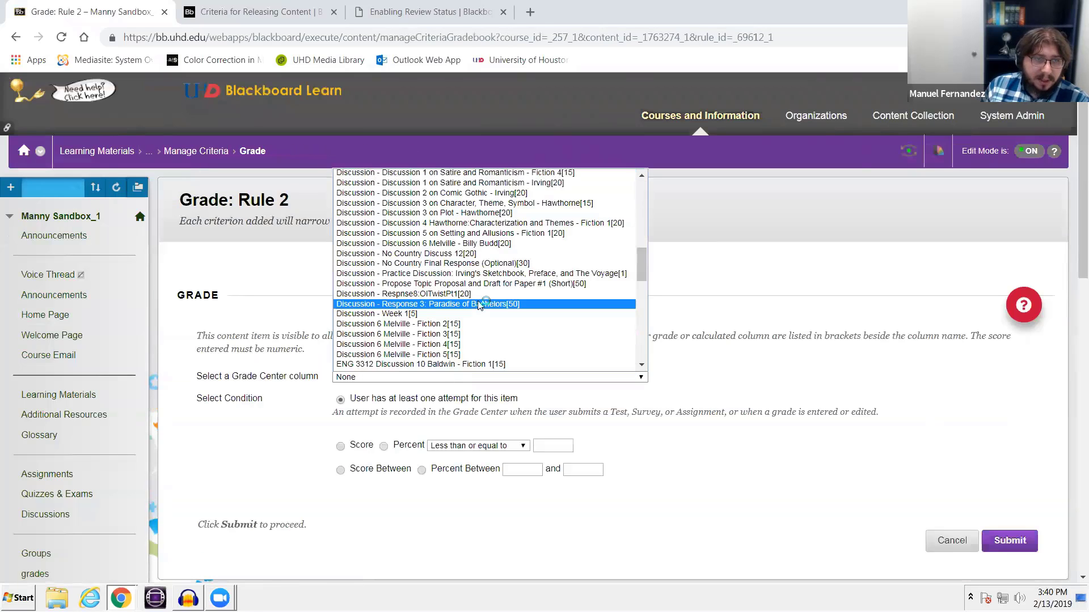
{"action": "scroll", "coordinate": [480, 306], "scroll_direction": "down", "scroll_amount": 15}
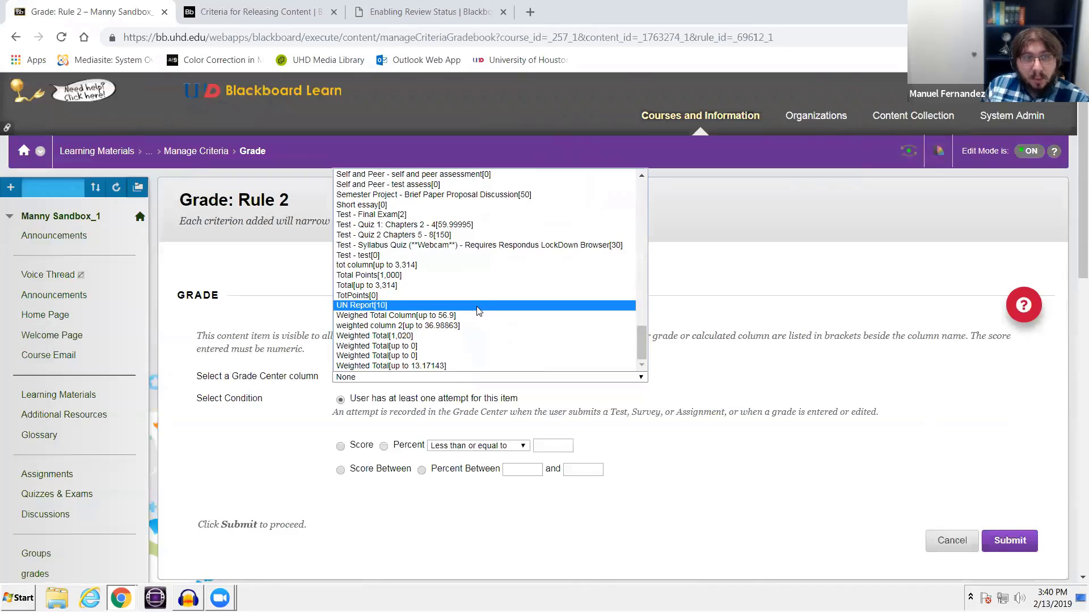
{"action": "left_click", "coordinate": [513, 226]}
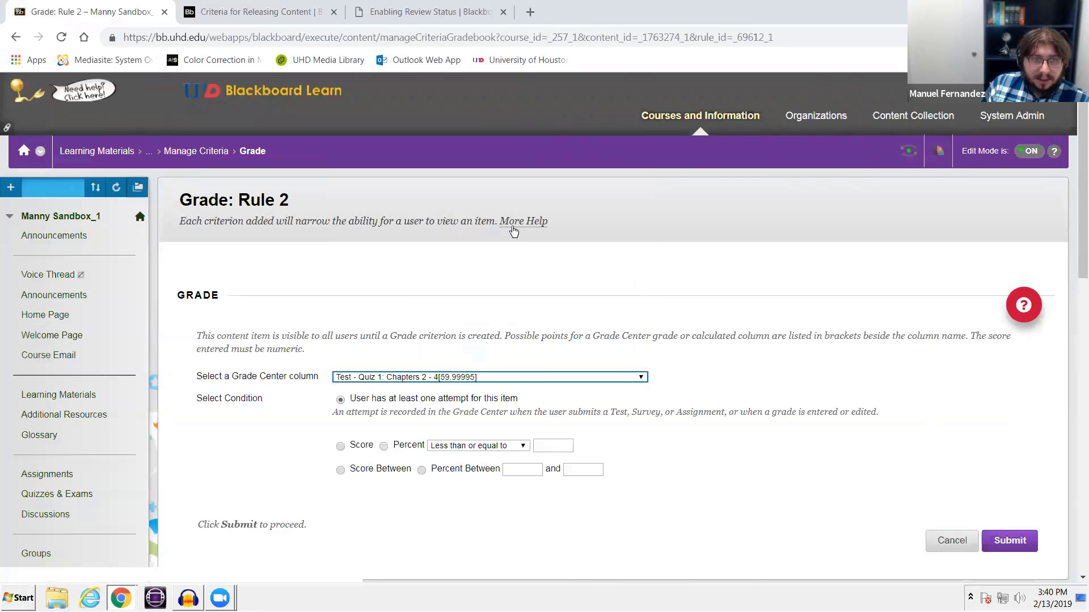
Step: Set the Quiz 1 condition to a percent between 80 and 100 and submit the criterion
{"action": "scroll", "coordinate": [343, 321], "scroll_direction": "down", "scroll_amount": 3}
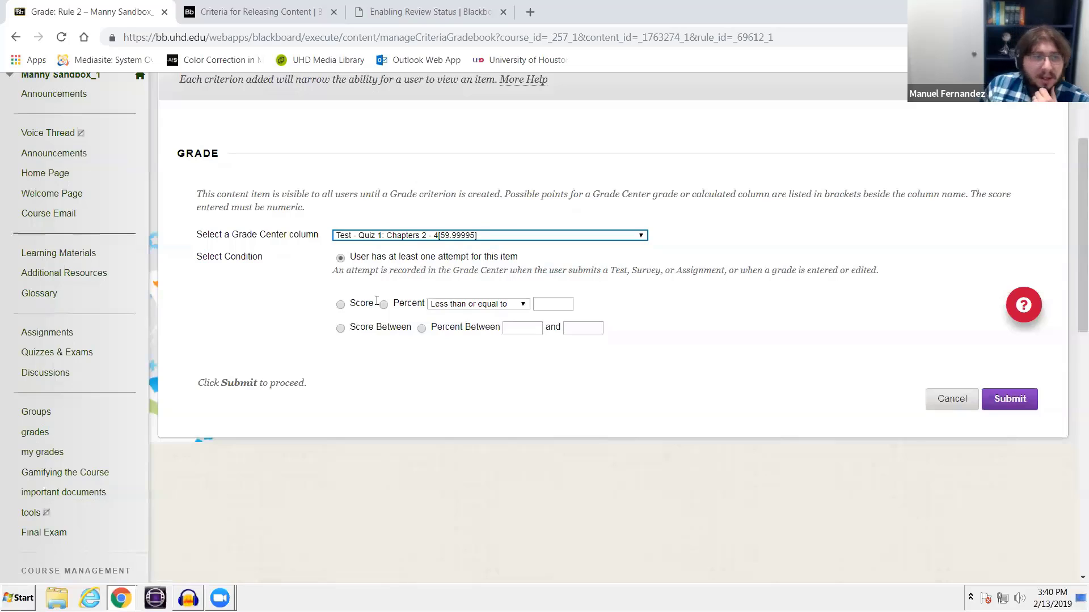
{"action": "left_click", "coordinate": [421, 330]}
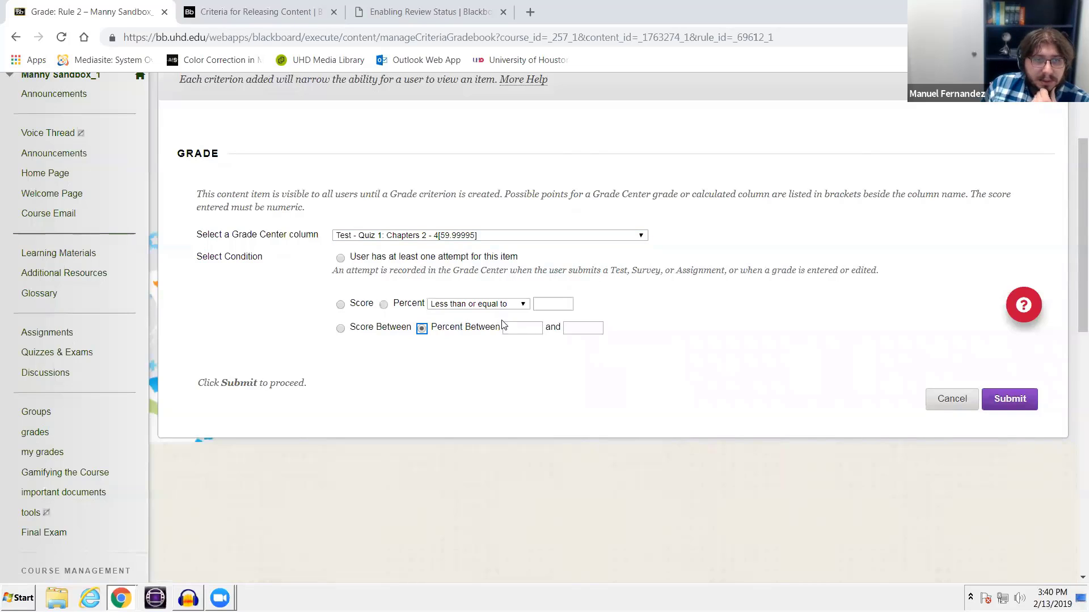
{"action": "type", "text": "80"}
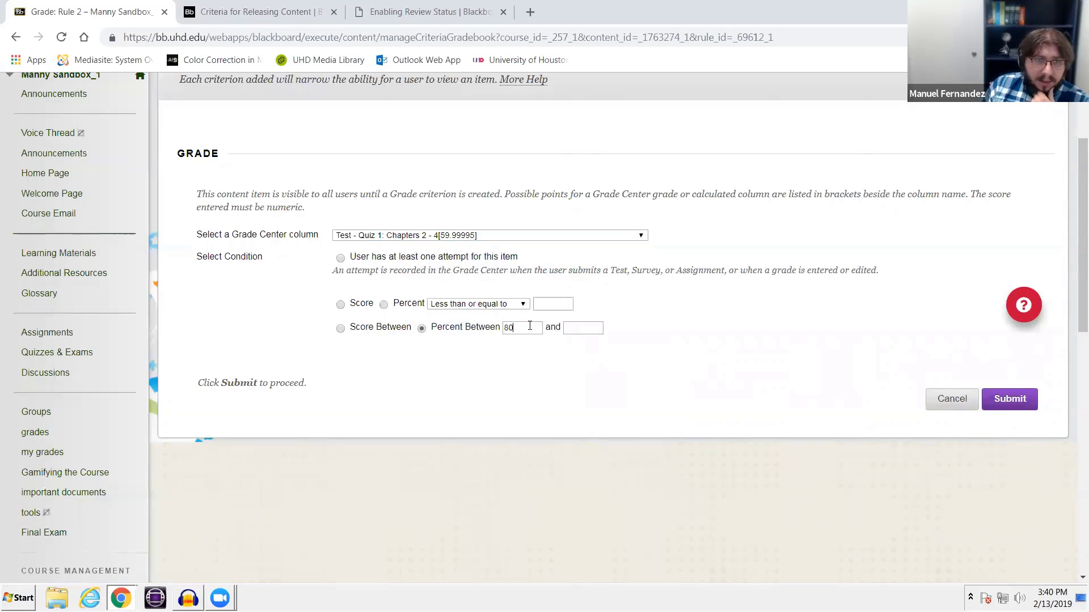
{"action": "left_click", "coordinate": [586, 328]}
{"action": "type", "text": "100"}
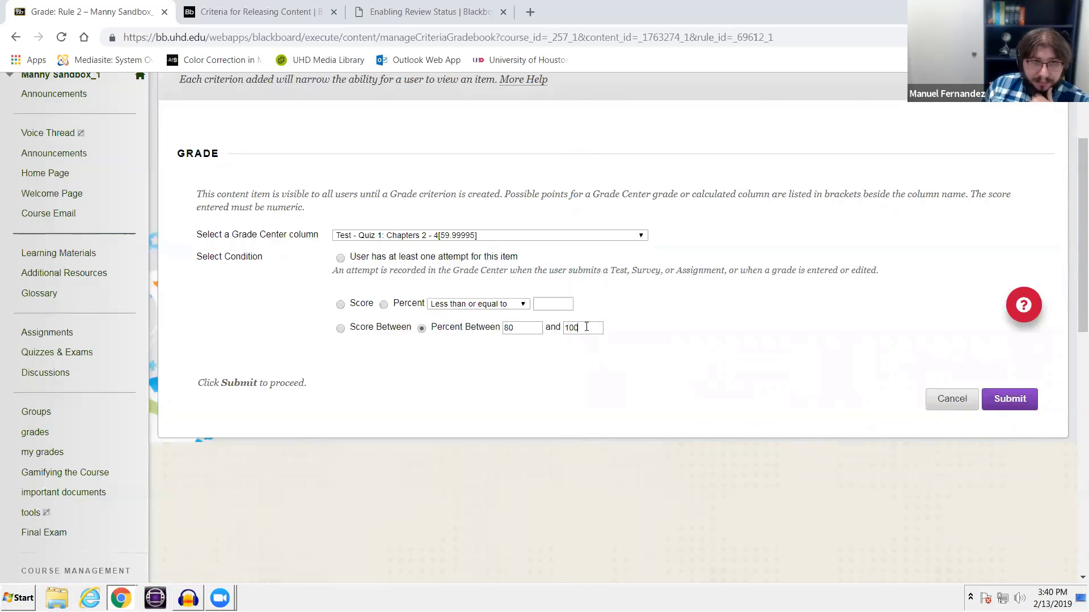
{"action": "left_click", "coordinate": [1004, 399]}
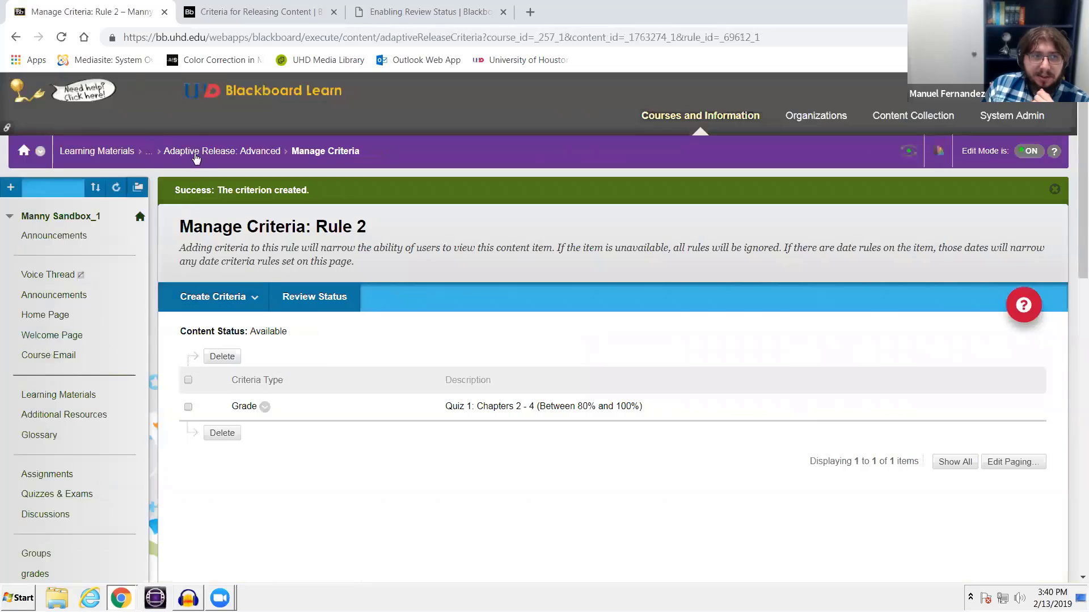
Step: Return to the Week 3 rule list to review both rules, and go back to the Learning Materials folders
{"action": "left_click", "coordinate": [197, 153]}
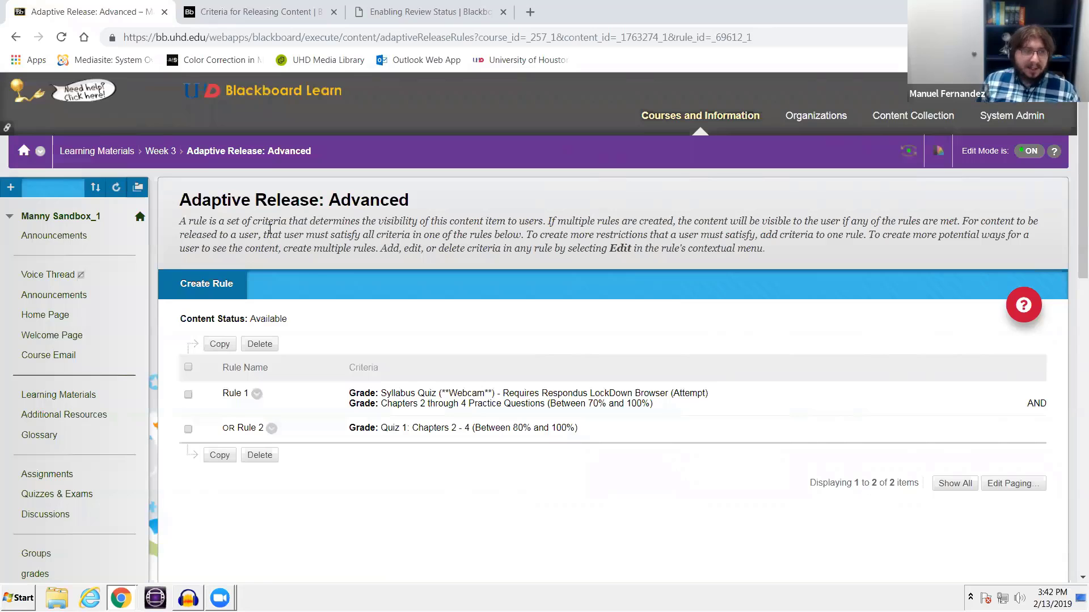
{"action": "left_click", "coordinate": [160, 152]}
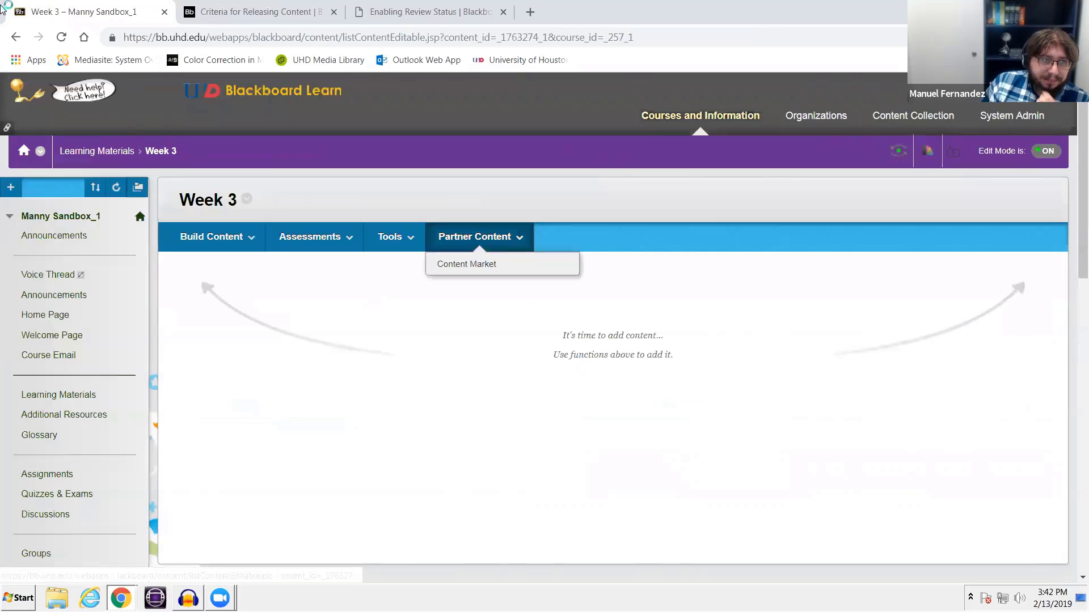
{"action": "left_click", "coordinate": [76, 151]}
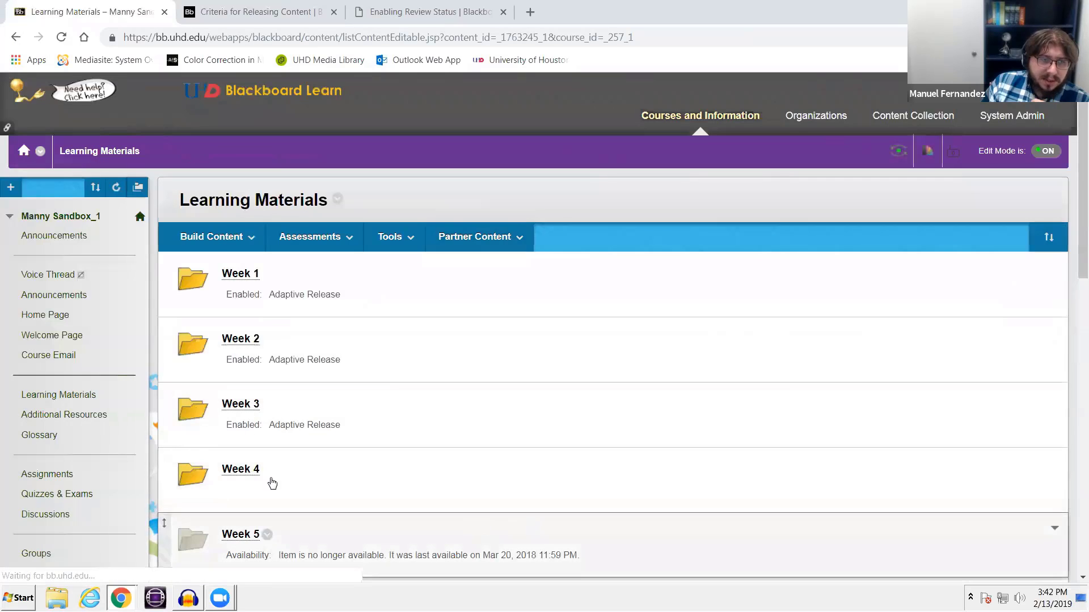
{"action": "scroll", "coordinate": [168, 401], "scroll_direction": "down", "scroll_amount": 3}
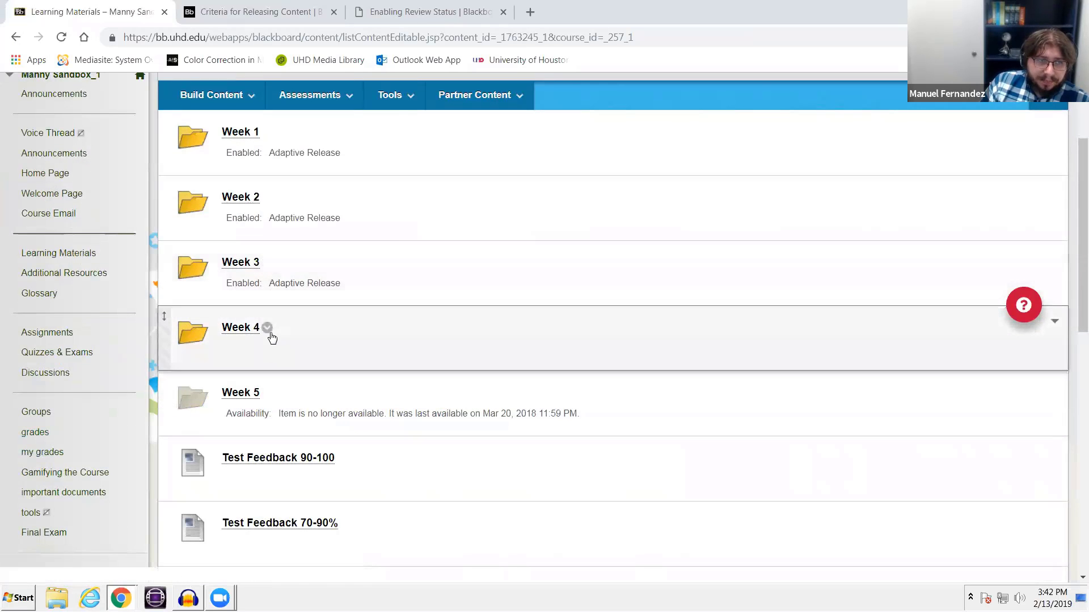
Step: Check the advanced adaptive release rules of the Week 4 folder and return to Learning Materials
{"action": "left_click", "coordinate": [267, 328]}
{"action": "left_click", "coordinate": [334, 178]}
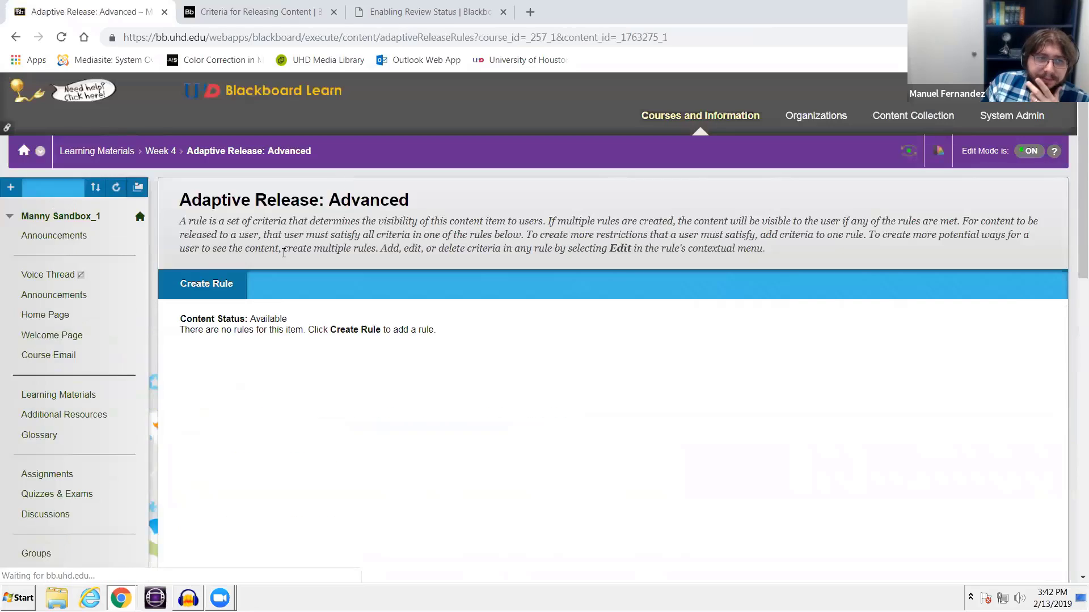
{"action": "left_click", "coordinate": [161, 150]}
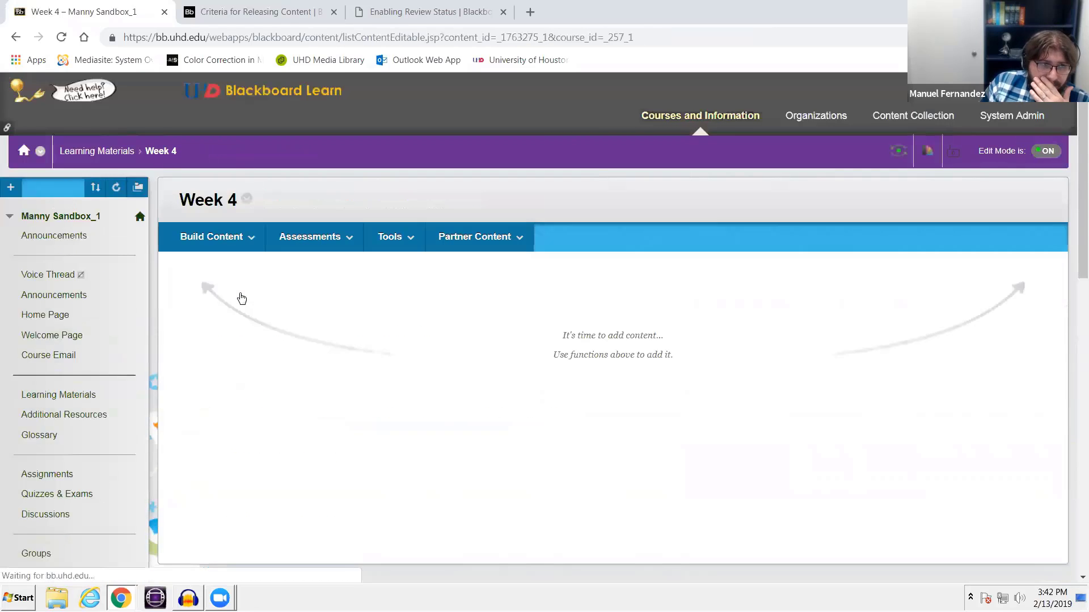
{"action": "left_click", "coordinate": [114, 151]}
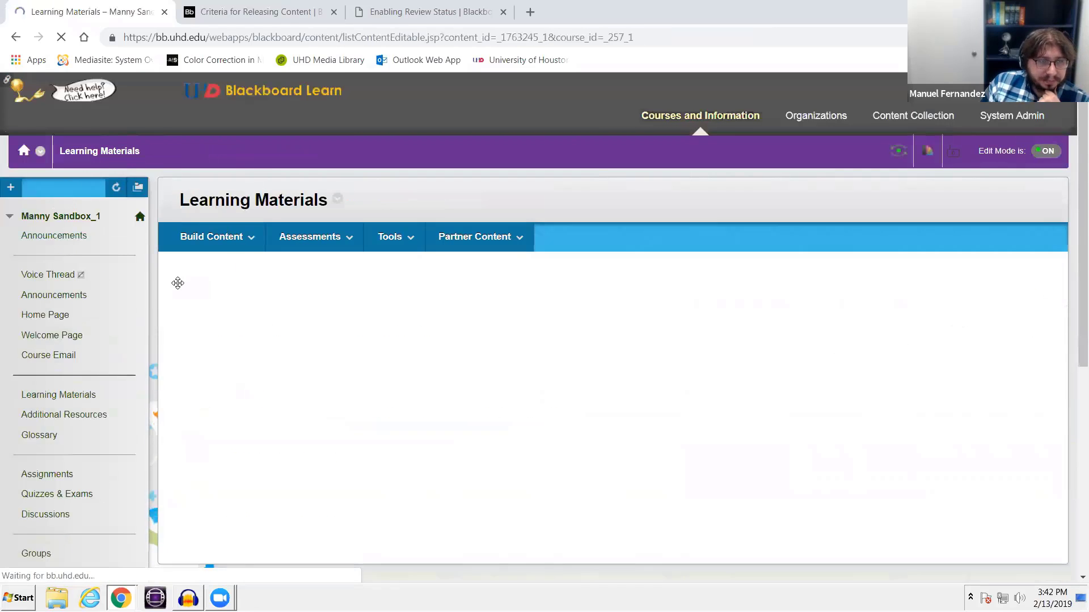
Step: Examine the date, membership, grade and review status options in Week 4's basic adaptive release, and return to Learning Materials
{"action": "left_click", "coordinate": [309, 237]}
{"action": "left_click", "coordinate": [271, 471]}
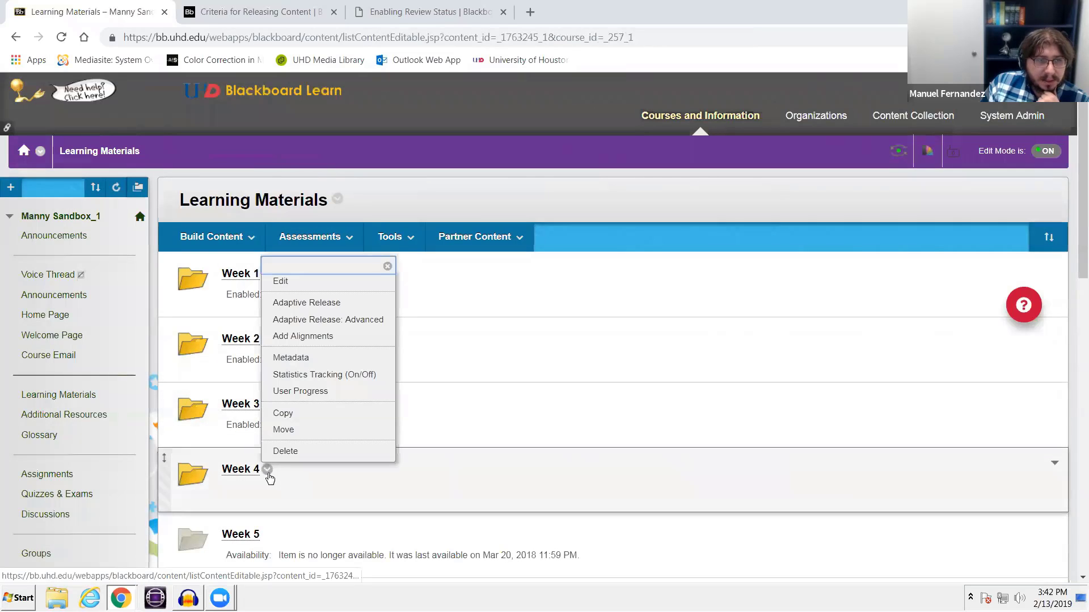
{"action": "left_click", "coordinate": [331, 306]}
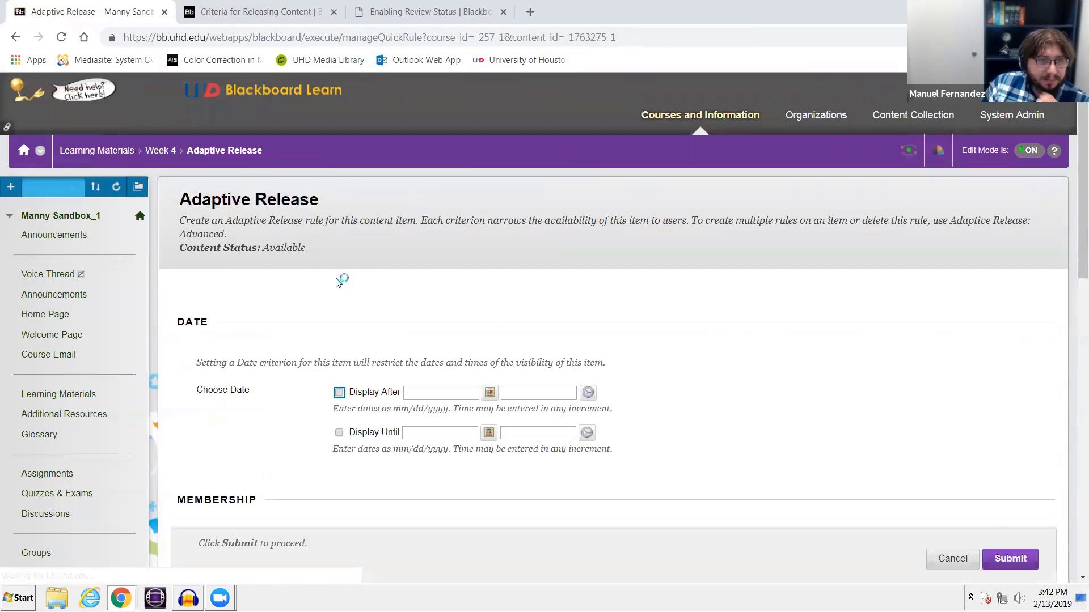
{"action": "scroll", "coordinate": [338, 282], "scroll_direction": "down", "scroll_amount": 5}
{"action": "scroll", "coordinate": [337, 282], "scroll_direction": "down", "scroll_amount": 8}
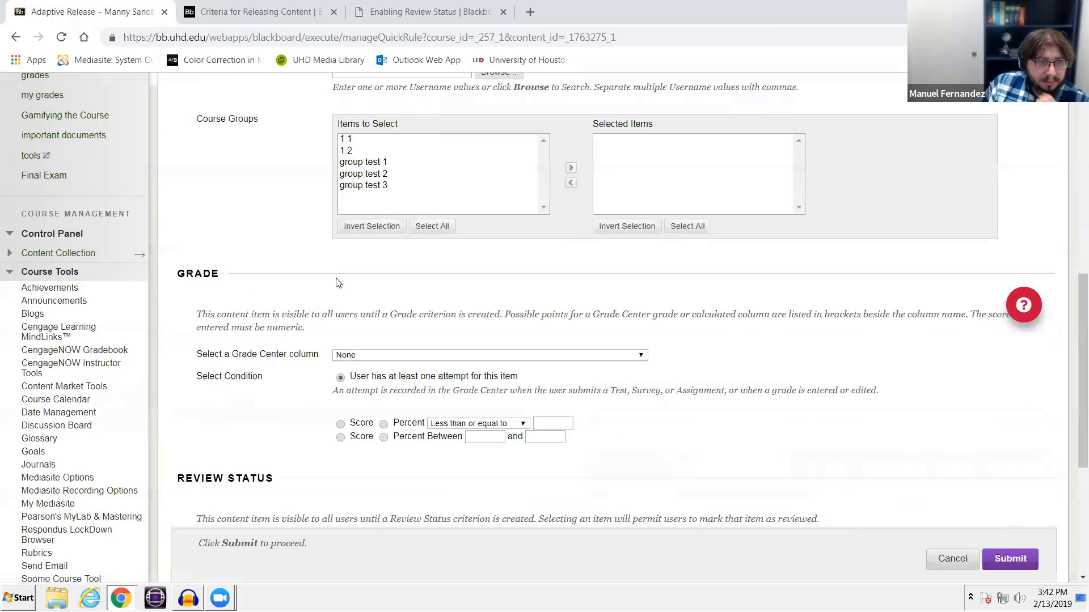
{"action": "scroll", "coordinate": [500, 299], "scroll_direction": "up", "scroll_amount": 5}
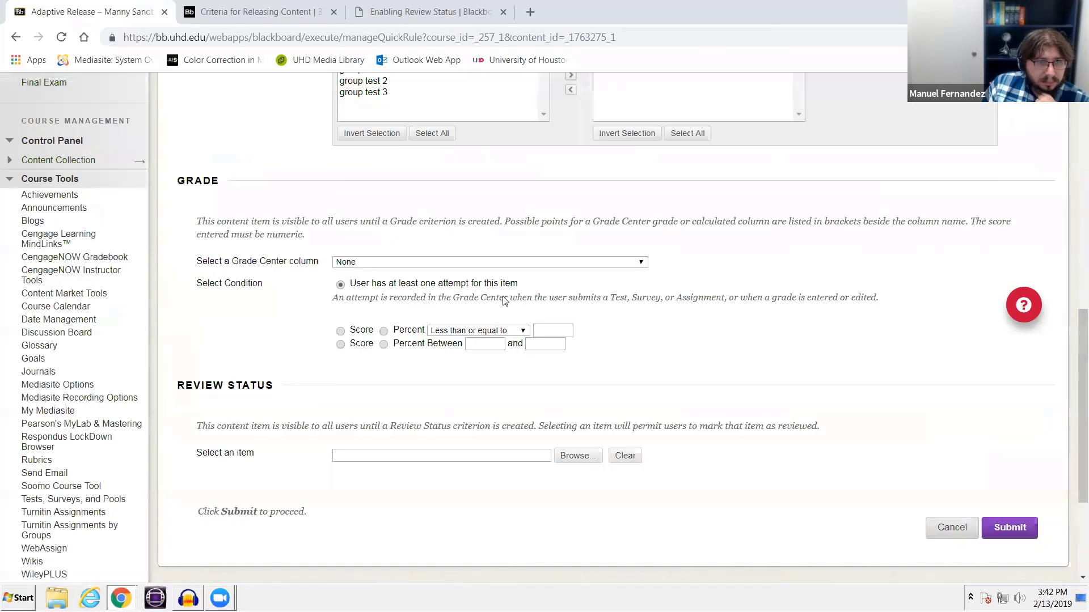
{"action": "scroll", "coordinate": [442, 301], "scroll_direction": "up", "scroll_amount": 4}
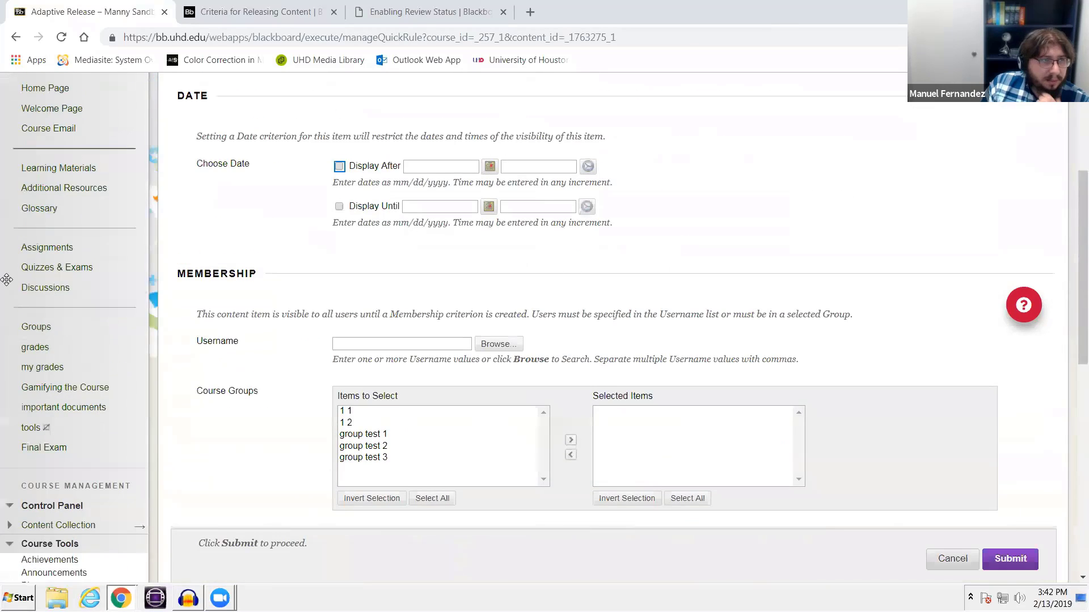
{"action": "left_click", "coordinate": [59, 182]}
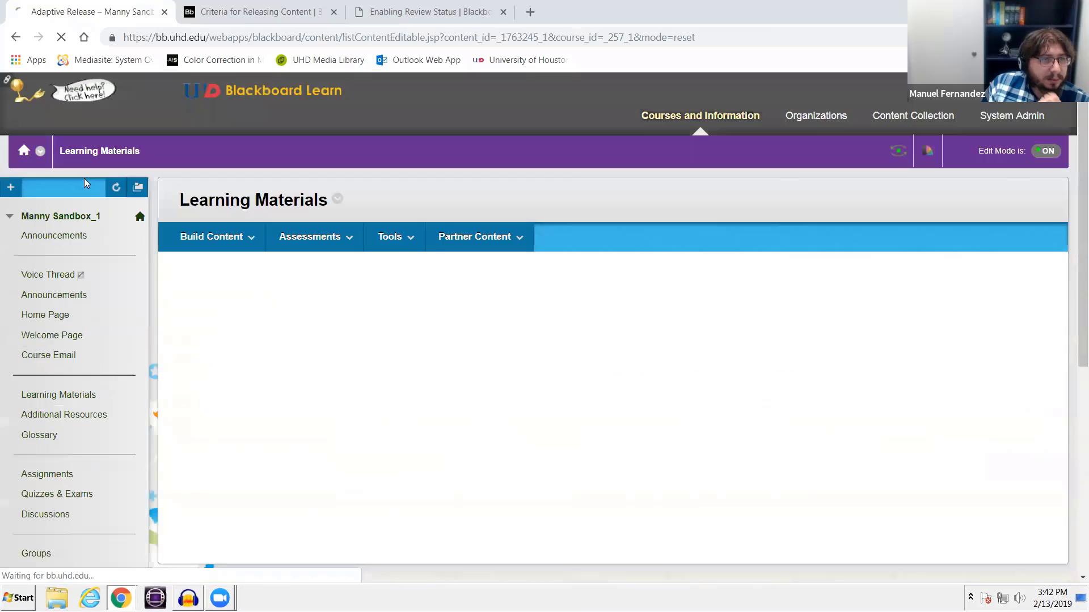
{"action": "left_click", "coordinate": [216, 237]}
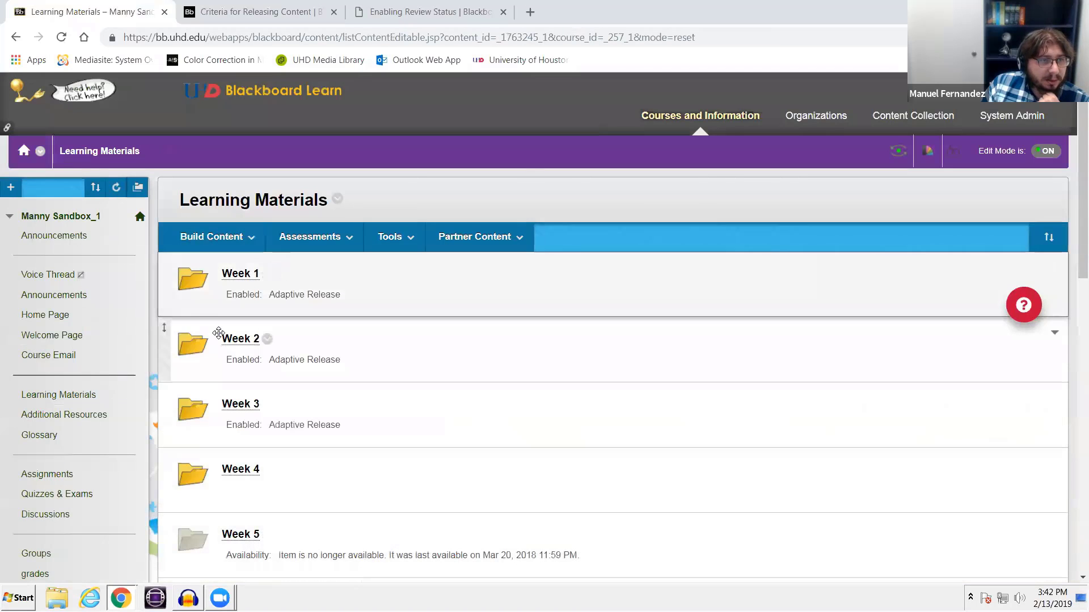
Step: Look through the metadata and available options of the Week 2 Objectives item in the Week 2 folder, leaving the metadata without submitting
{"action": "left_click", "coordinate": [240, 338]}
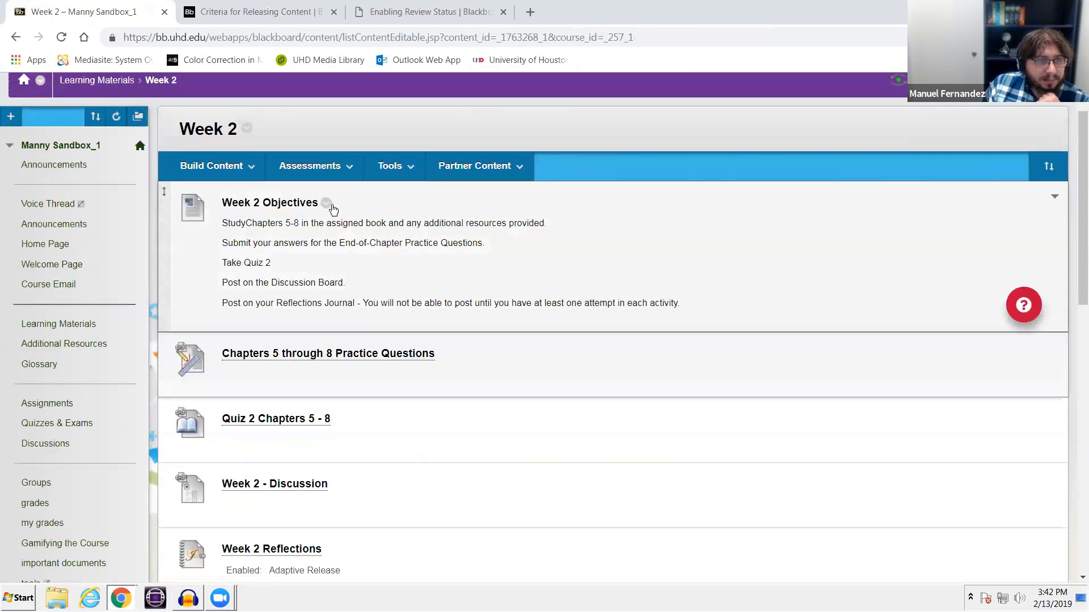
{"action": "left_click", "coordinate": [327, 203]}
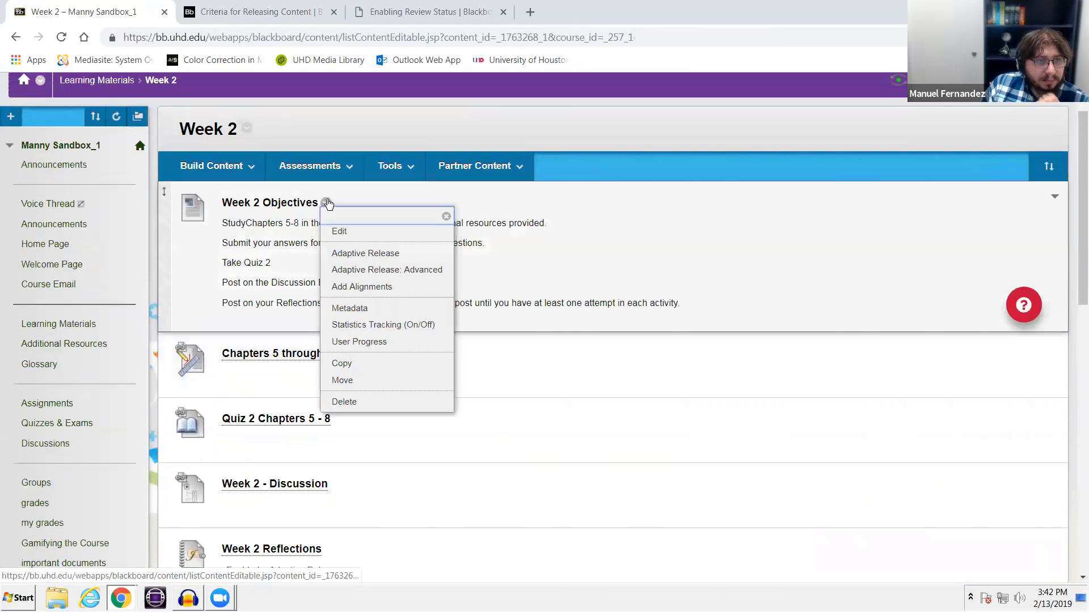
{"action": "left_click", "coordinate": [356, 310]}
{"action": "scroll", "coordinate": [499, 346], "scroll_direction": "down", "scroll_amount": 3}
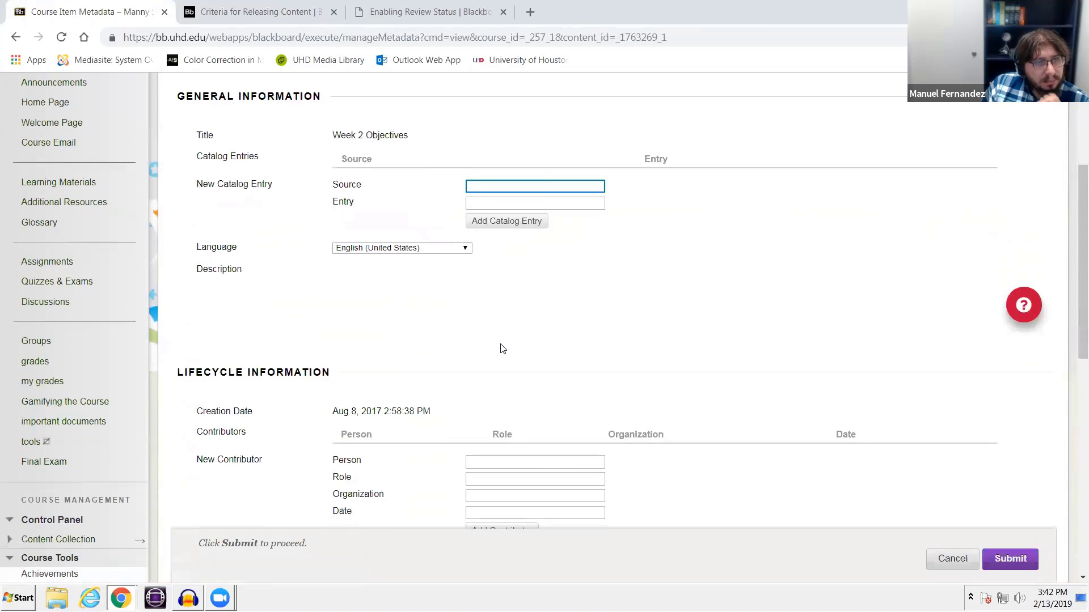
{"action": "left_click", "coordinate": [954, 561]}
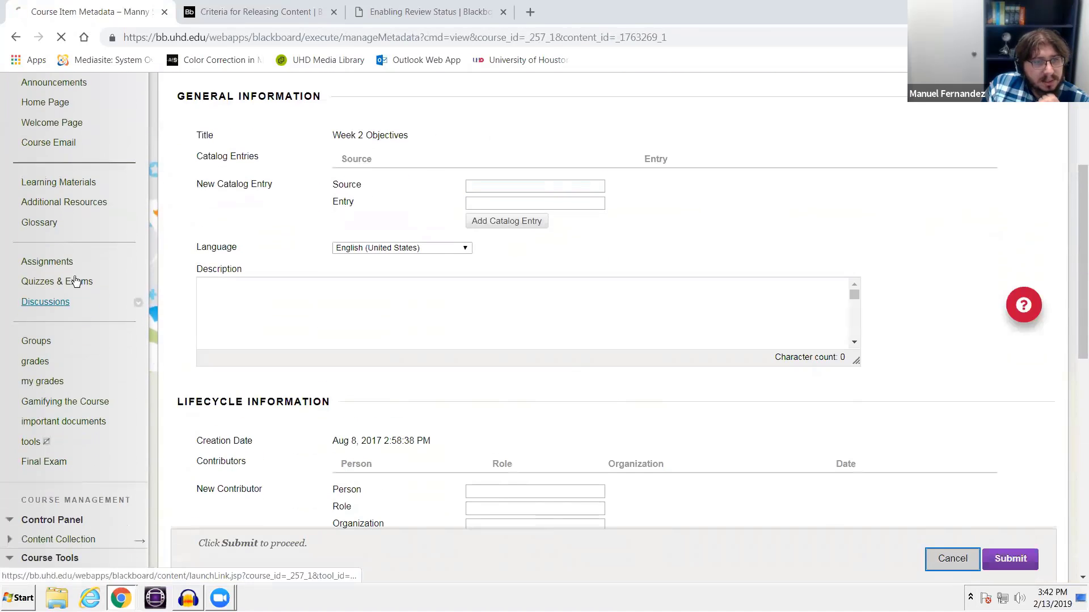
{"action": "left_click", "coordinate": [316, 236]}
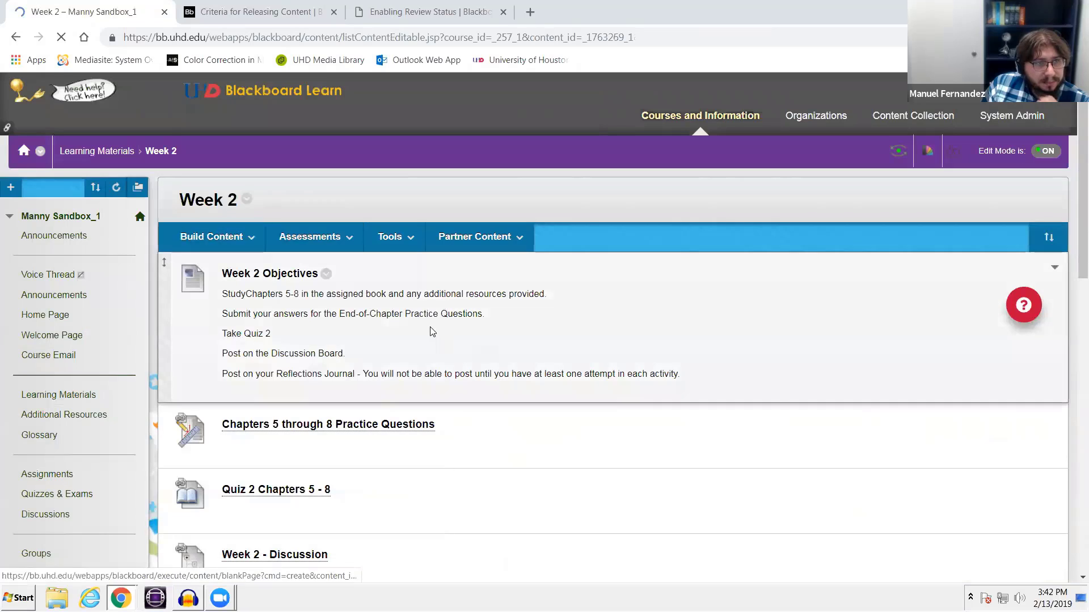
{"action": "left_click", "coordinate": [330, 278]}
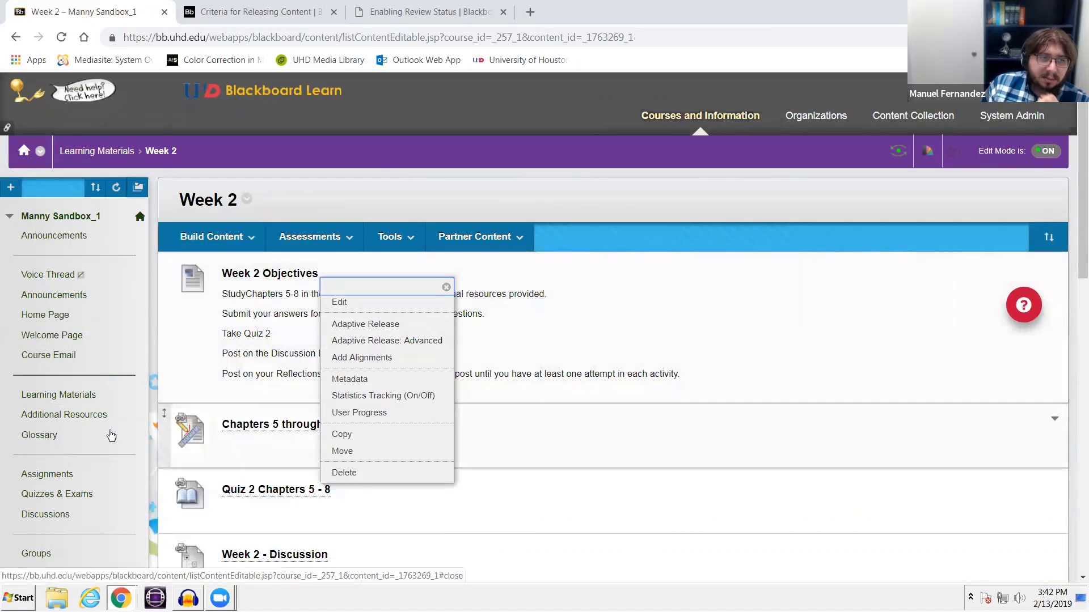
{"action": "scroll", "coordinate": [955, 476], "scroll_direction": "down", "scroll_amount": 3}
{"action": "left_click", "coordinate": [954, 476]}
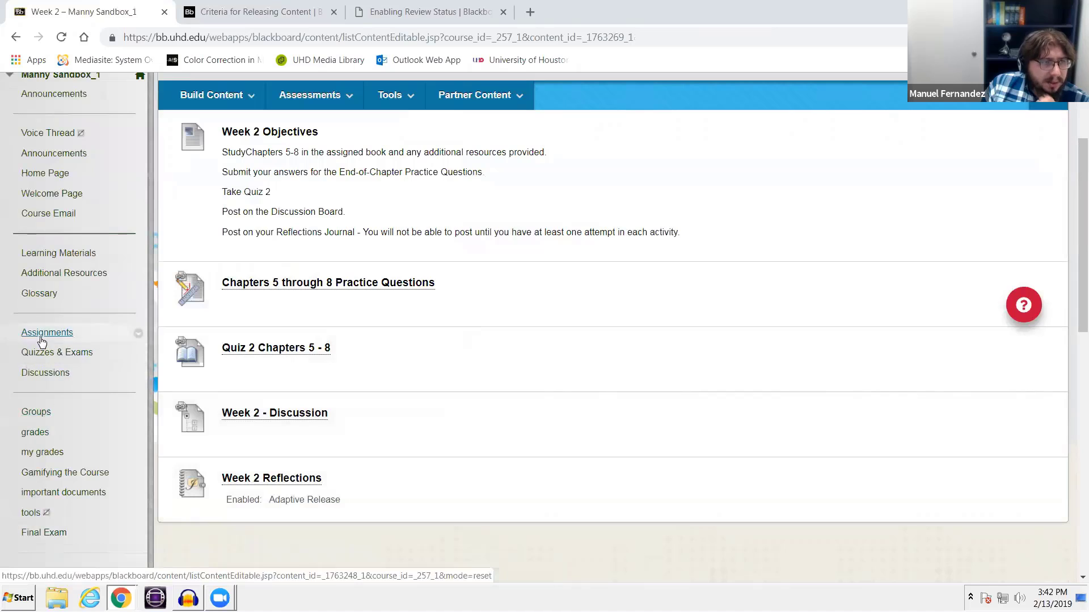
Step: Go back to Learning Materials and create an advanced adaptive release rule named Group Requirement for the Week 4 folder
{"action": "left_click", "coordinate": [131, 253]}
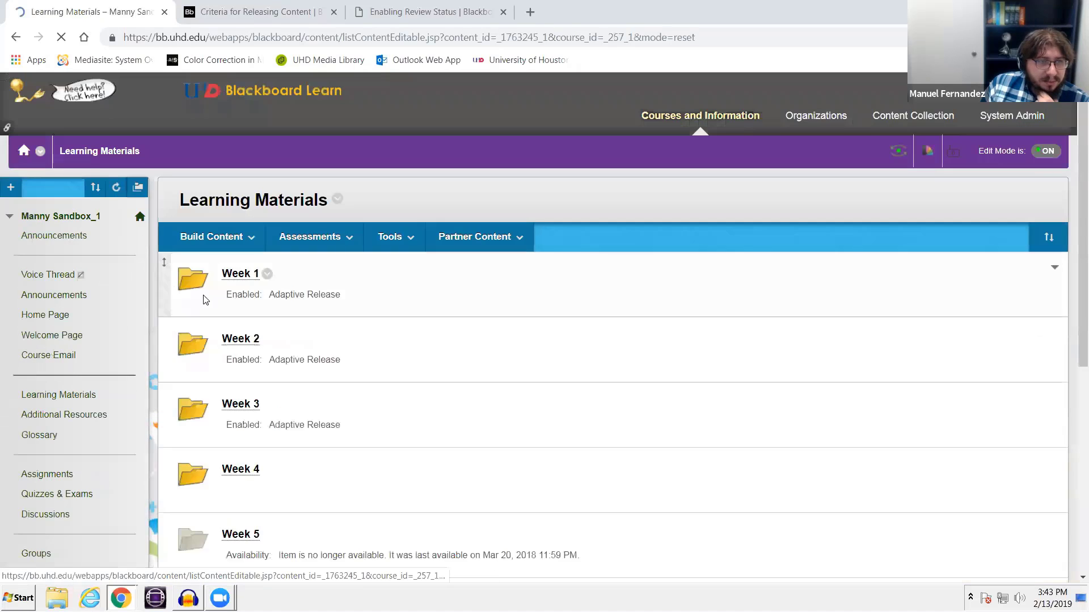
{"action": "scroll", "coordinate": [267, 397], "scroll_direction": "down", "scroll_amount": 1}
{"action": "left_click", "coordinate": [267, 203]}
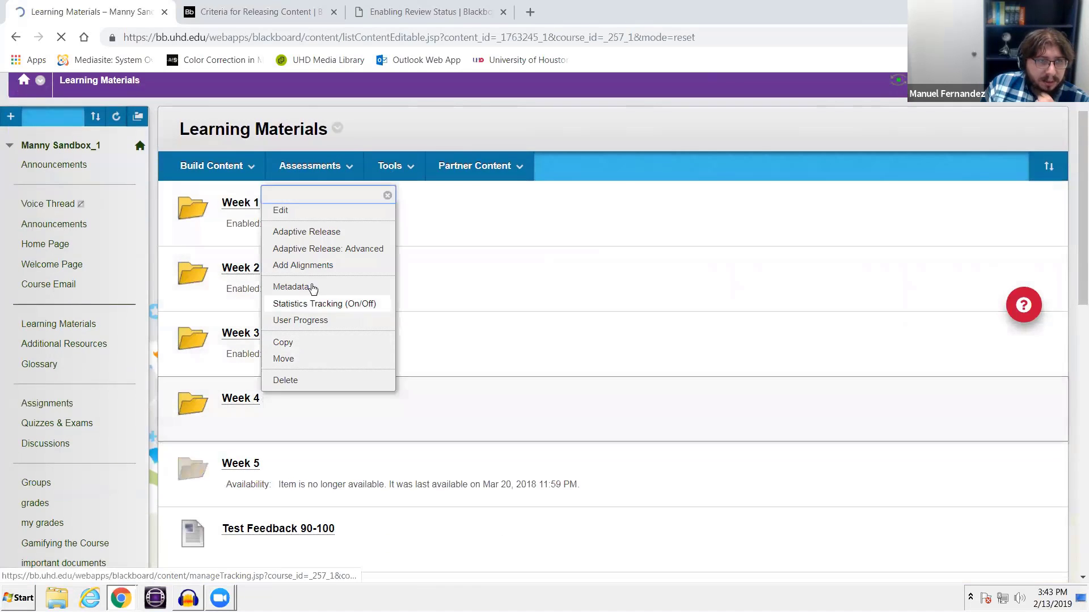
{"action": "left_click", "coordinate": [328, 247]}
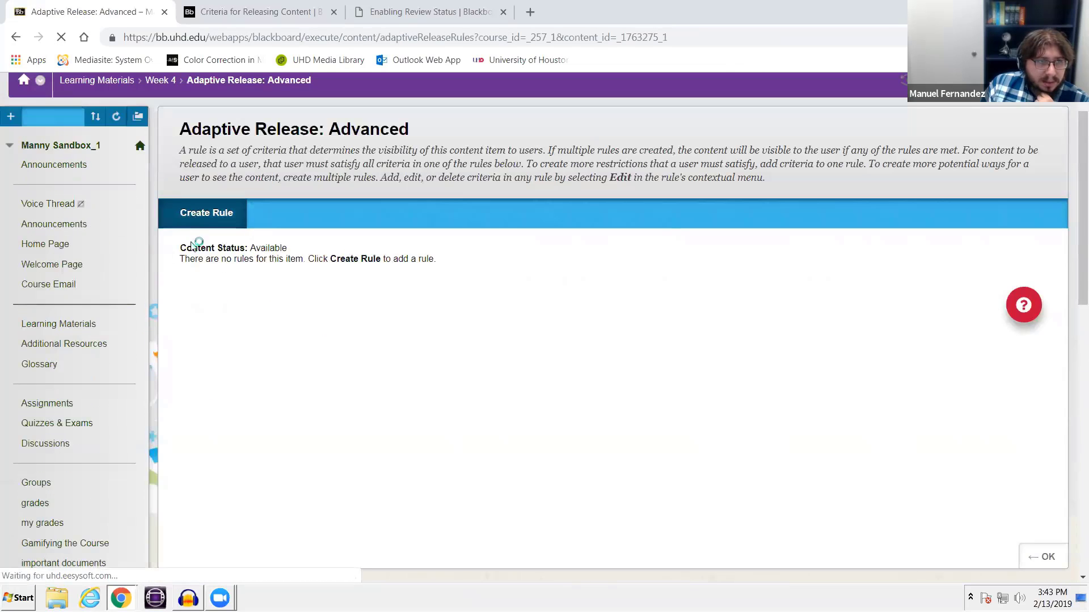
{"action": "left_click", "coordinate": [207, 214]}
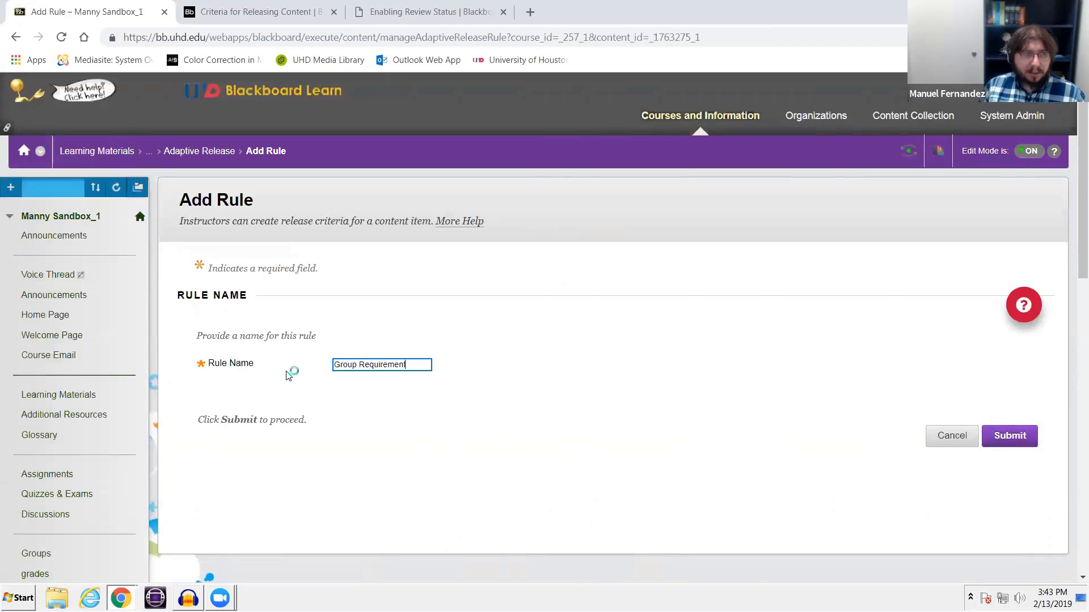
{"action": "left_click", "coordinate": [1009, 445]}
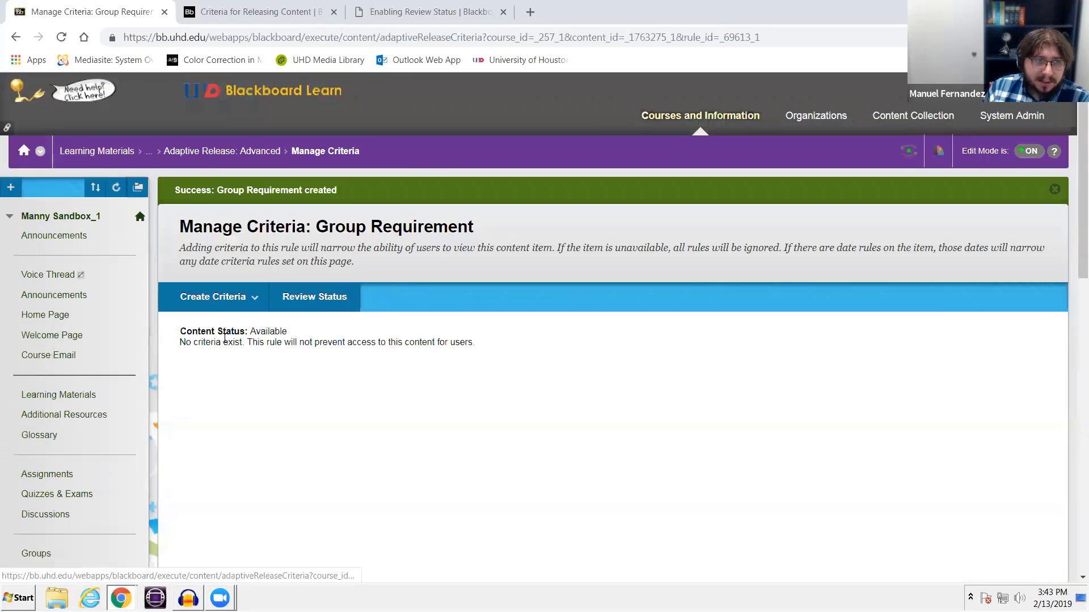
Step: Add a membership criterion to the Group Requirement rule that selects the course group "group test 1", and submit it
{"action": "left_click", "coordinate": [238, 298]}
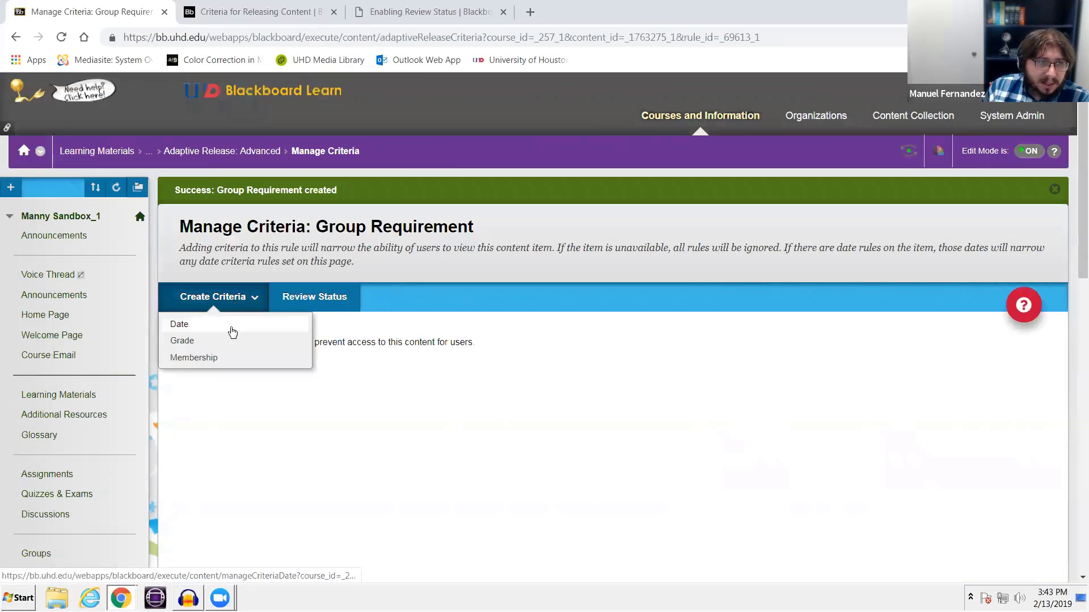
{"action": "left_click", "coordinate": [194, 358]}
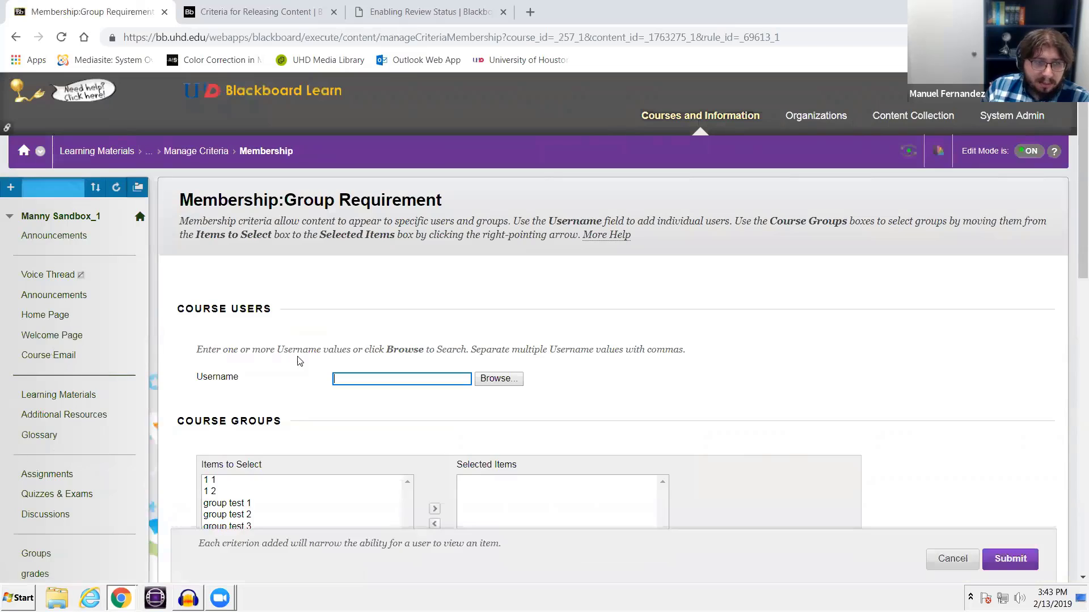
{"action": "scroll", "coordinate": [299, 345], "scroll_direction": "down", "scroll_amount": 4}
{"action": "left_click", "coordinate": [300, 338]}
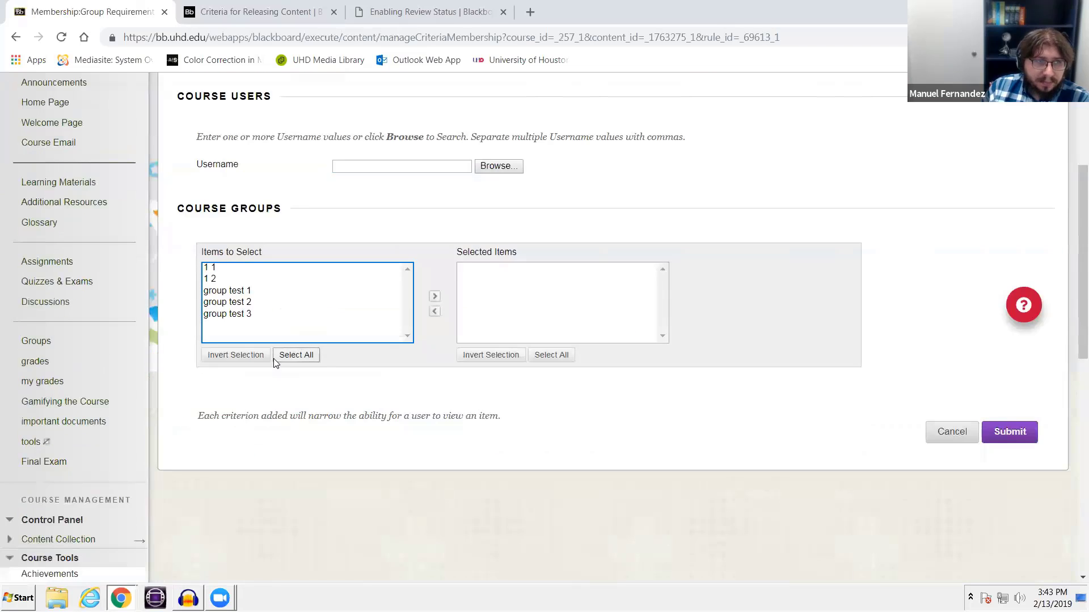
{"action": "left_click", "coordinate": [214, 292]}
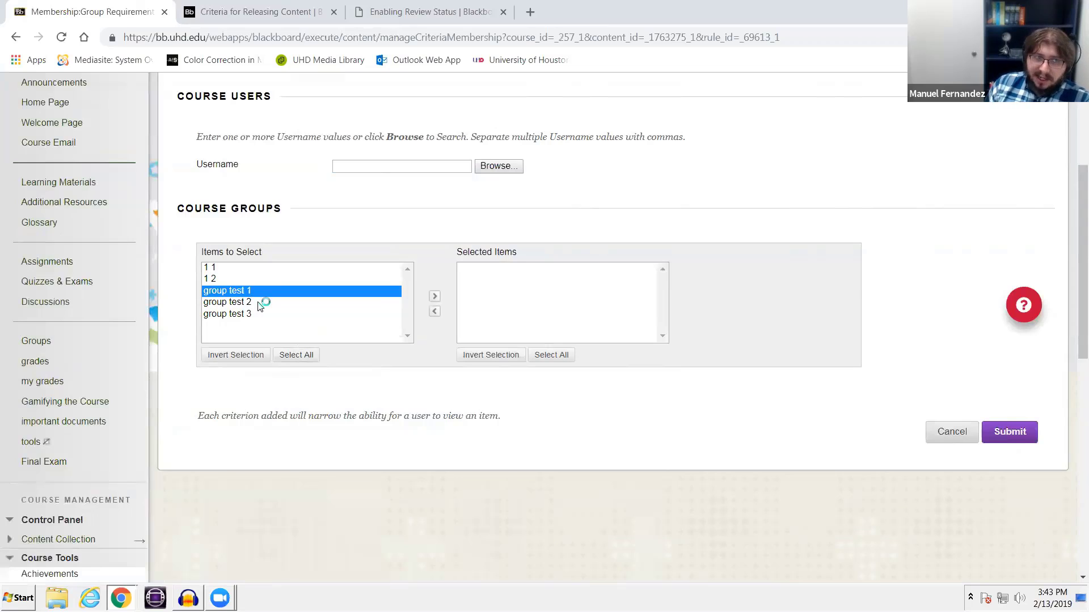
{"action": "left_click", "coordinate": [414, 292]}
{"action": "left_click", "coordinate": [434, 297]}
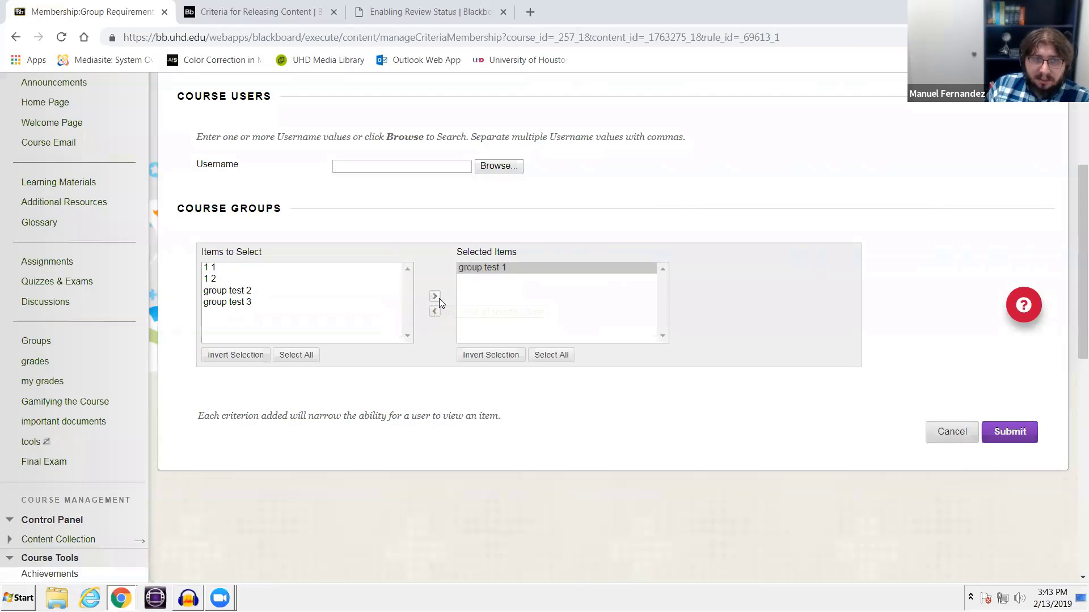
{"action": "left_click", "coordinate": [1008, 432]}
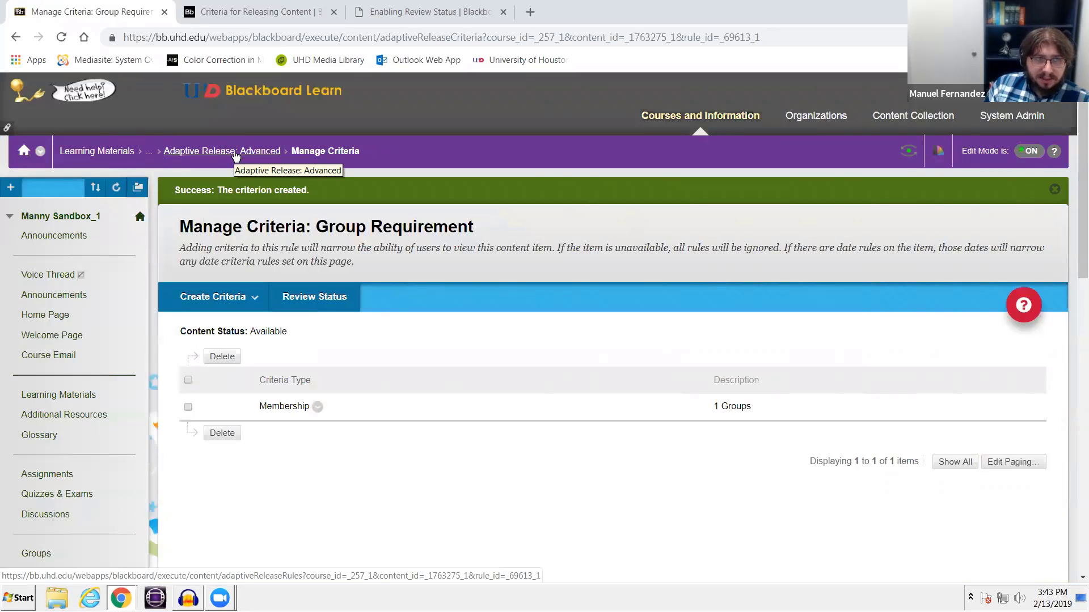
Step: Review the Week 4 advanced rule list and return to the Learning Materials folders
{"action": "left_click", "coordinate": [236, 156]}
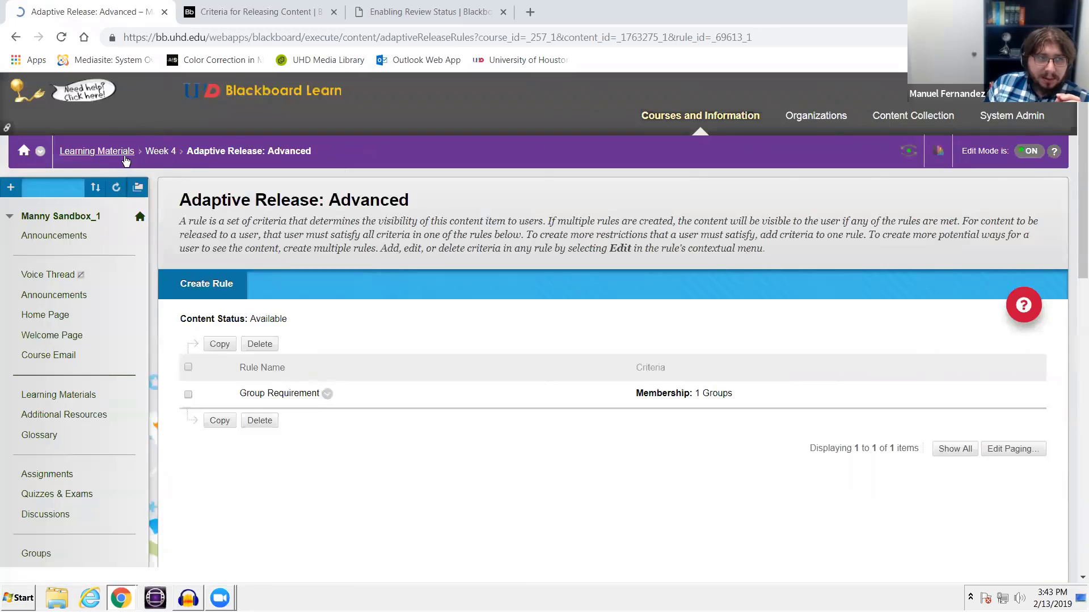
{"action": "left_click", "coordinate": [97, 151]}
{"action": "left_click", "coordinate": [225, 238]}
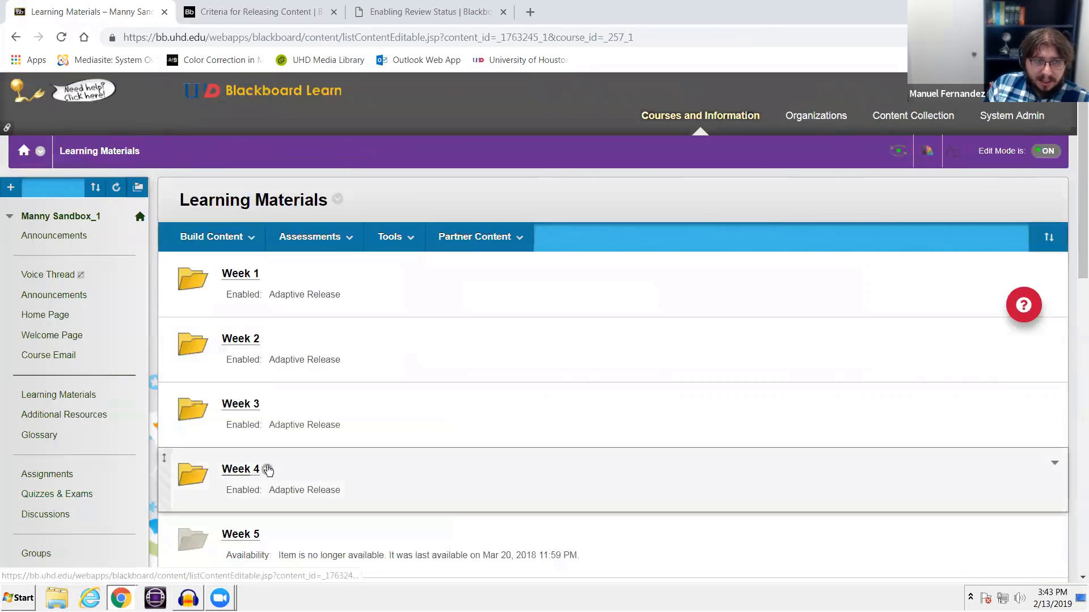
Step: Copy the Week 4 folder within the same course, using Learning Materials as the destination folder, and locate the copy
{"action": "left_click", "coordinate": [267, 469]}
{"action": "left_click", "coordinate": [315, 417]}
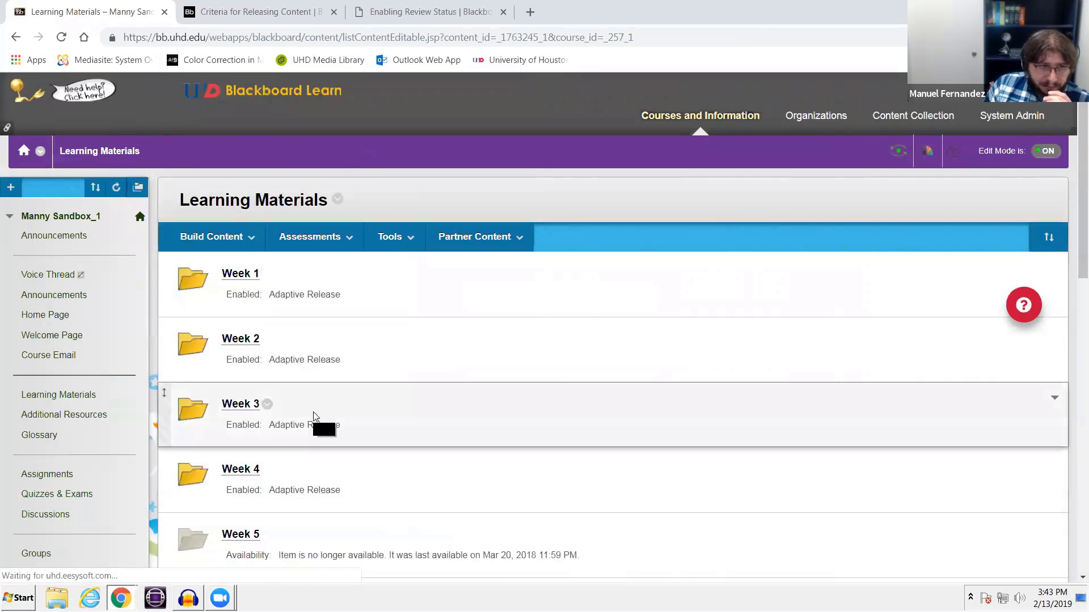
{"action": "scroll", "coordinate": [548, 433], "scroll_direction": "down", "scroll_amount": 3}
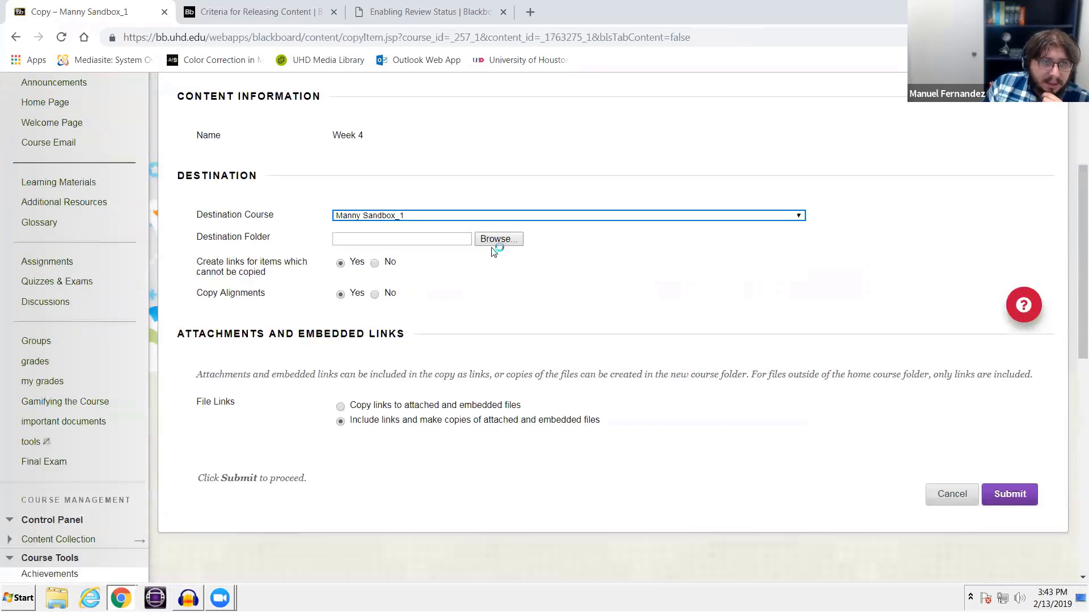
{"action": "left_click", "coordinate": [497, 239]}
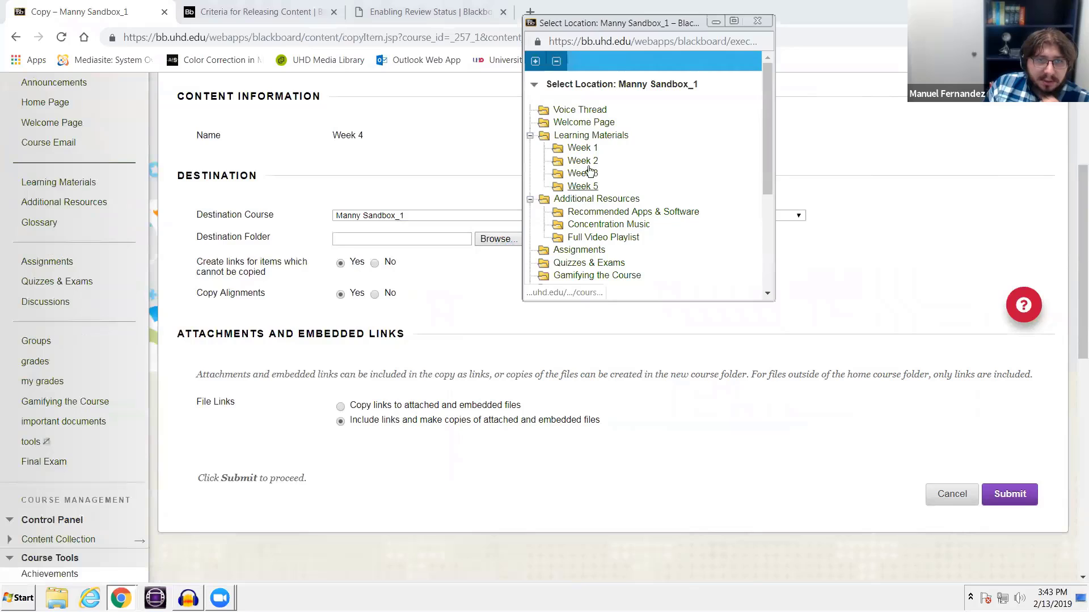
{"action": "left_click", "coordinate": [591, 136]}
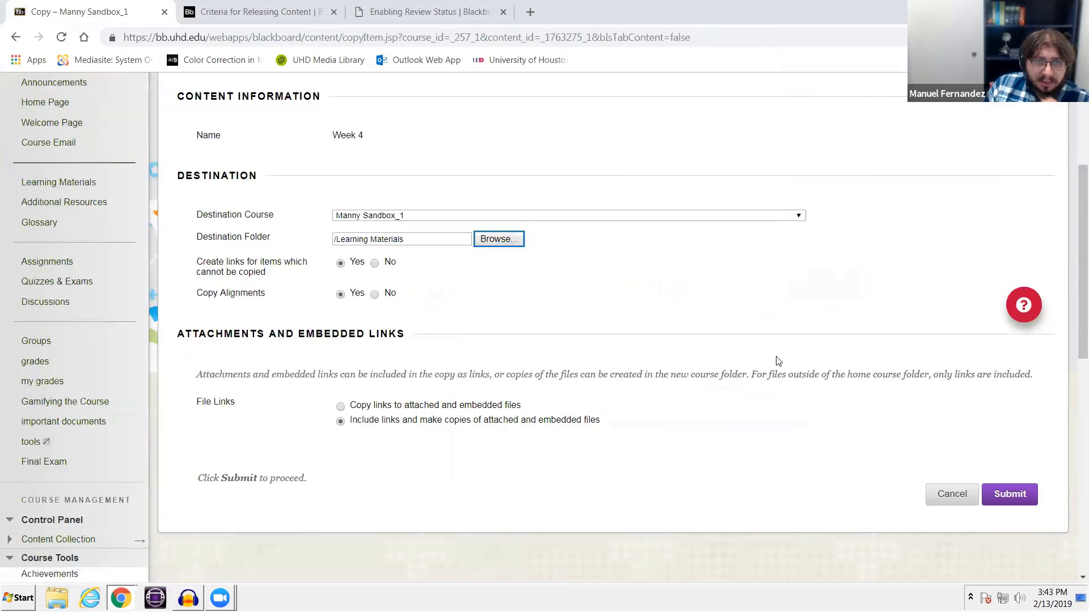
{"action": "left_click", "coordinate": [1011, 495]}
{"action": "scroll", "coordinate": [265, 439], "scroll_direction": "down", "scroll_amount": 9}
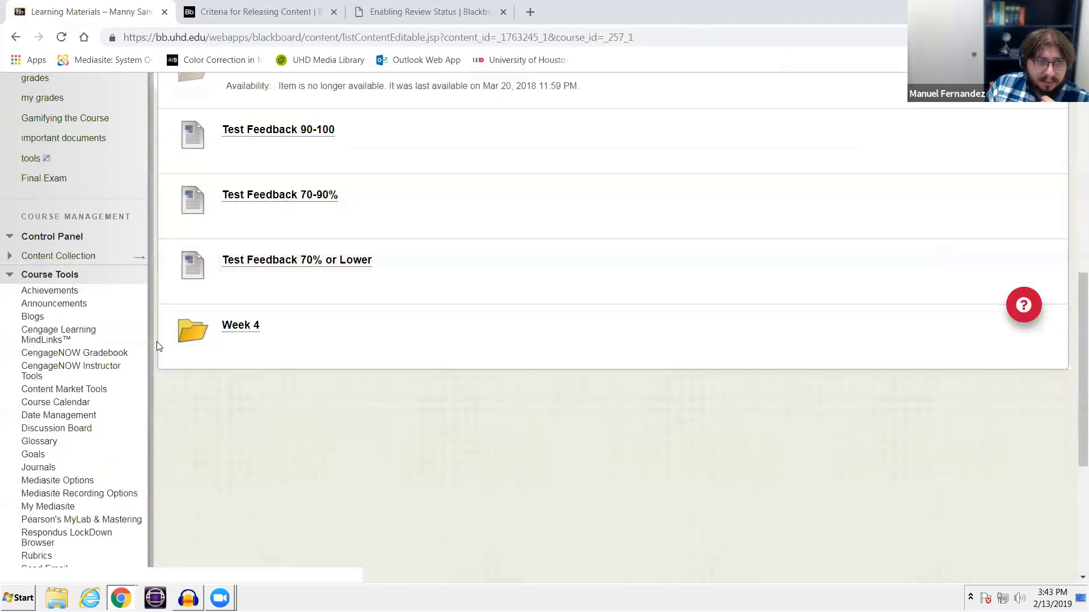
Step: Rename the original Week 4 folder, the one with adaptive release enabled, as "Week 4 - Group 1" and submit
{"action": "left_click_drag", "start_coordinate": [159, 347], "coordinate": [253, 114]}
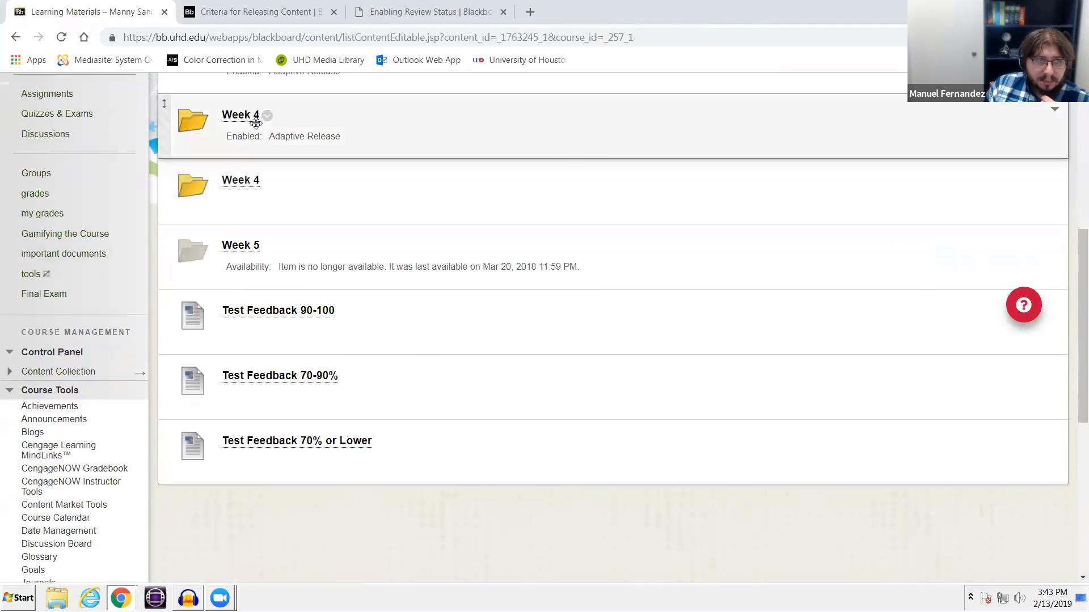
{"action": "left_click", "coordinate": [267, 114]}
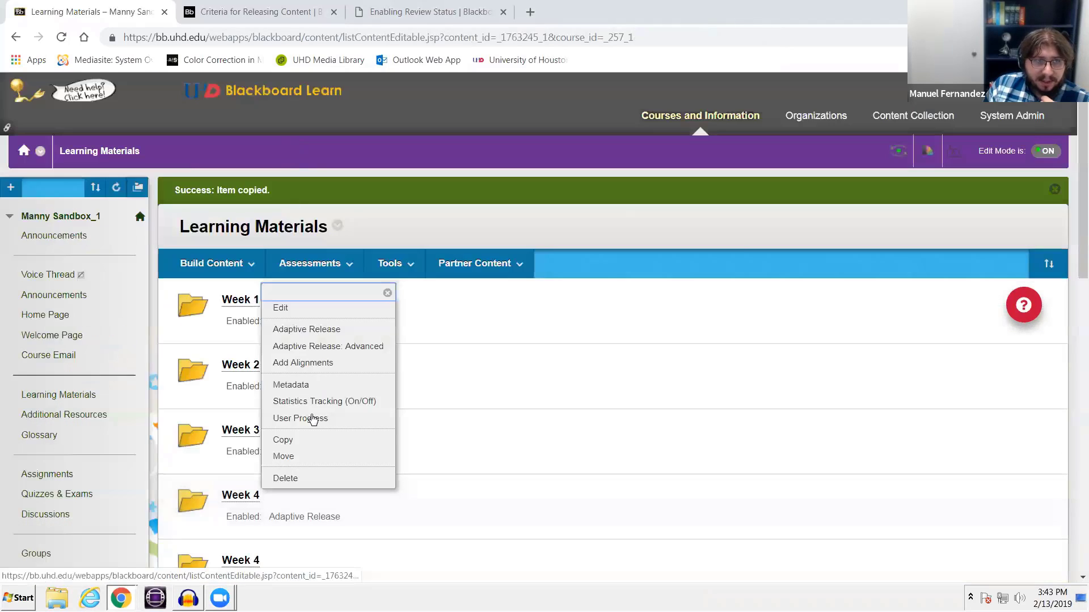
{"action": "left_click", "coordinate": [310, 309]}
{"action": "left_click", "coordinate": [378, 335]}
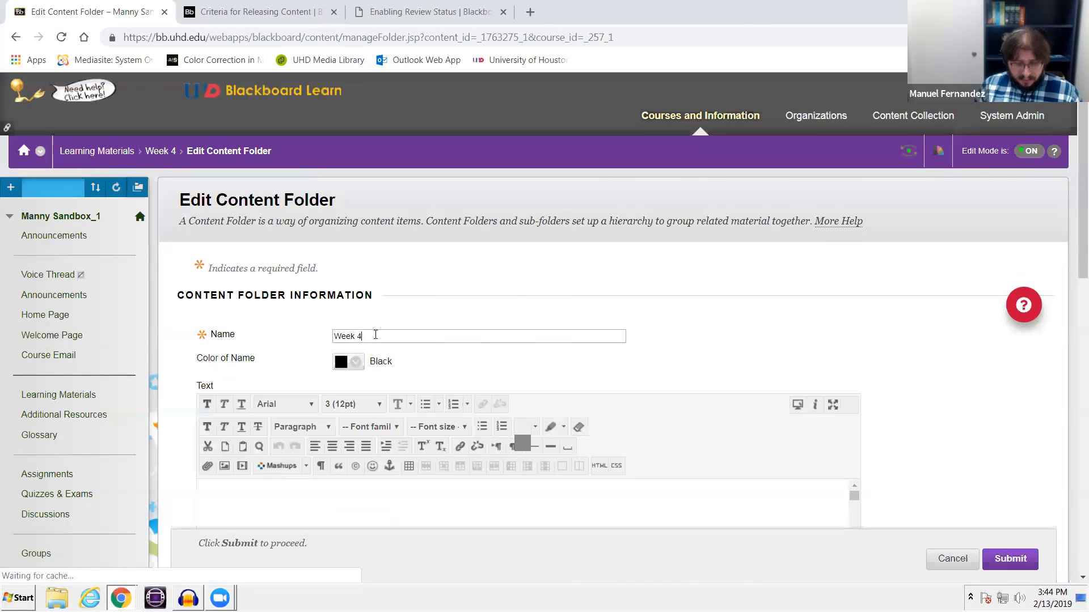
{"action": "type", "text": "- Group 1"}
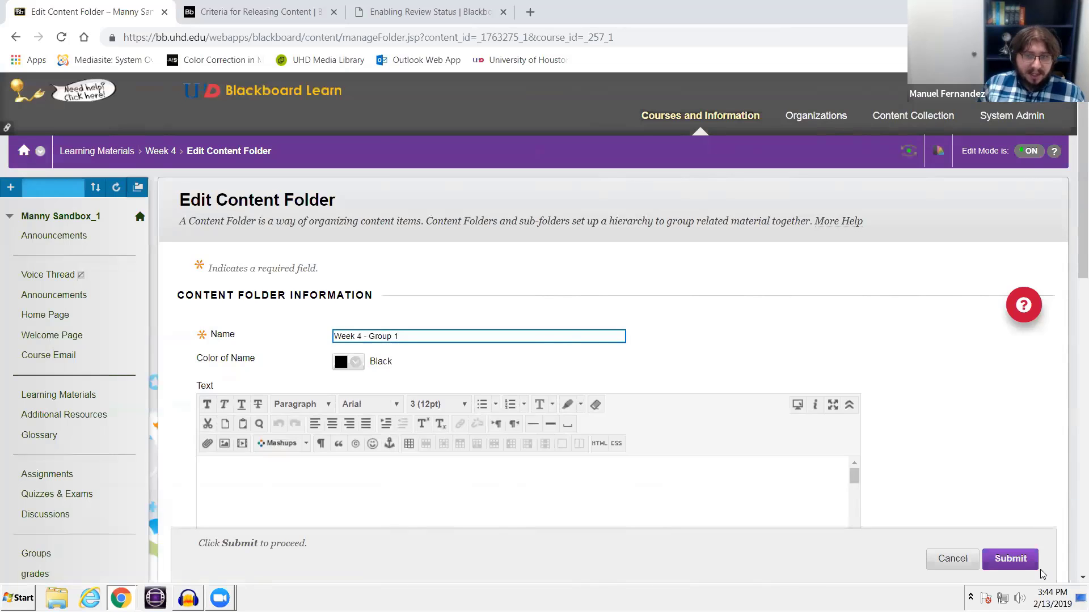
{"action": "left_click", "coordinate": [1012, 560]}
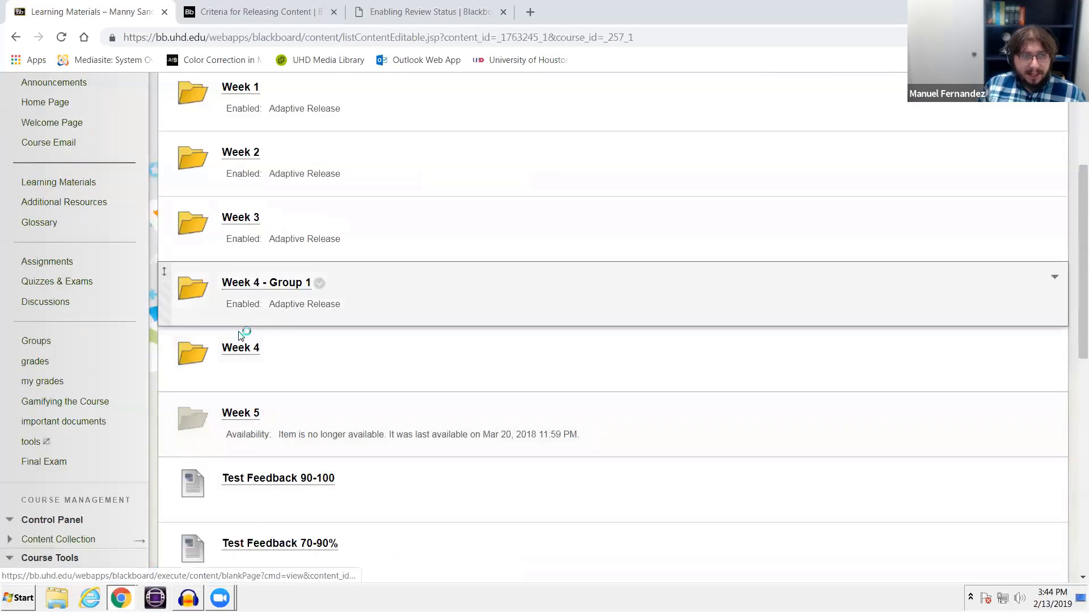
Step: Rename the copied Week 4 folder as "Week 4 - Group 2" and submit the change
{"action": "left_click", "coordinate": [267, 350]}
{"action": "left_click", "coordinate": [308, 163]}
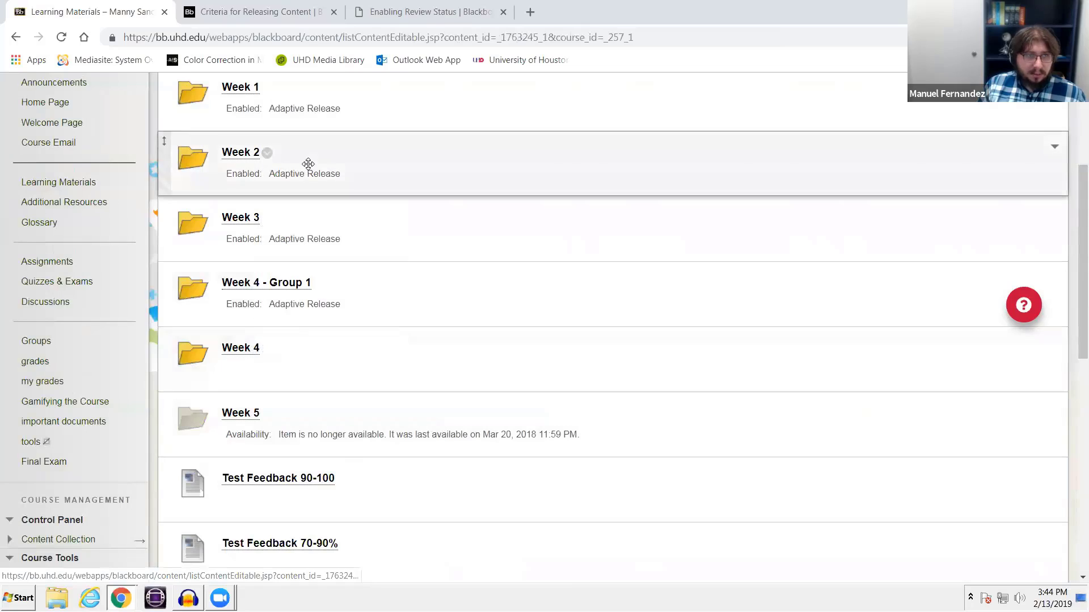
{"action": "left_click", "coordinate": [268, 350]}
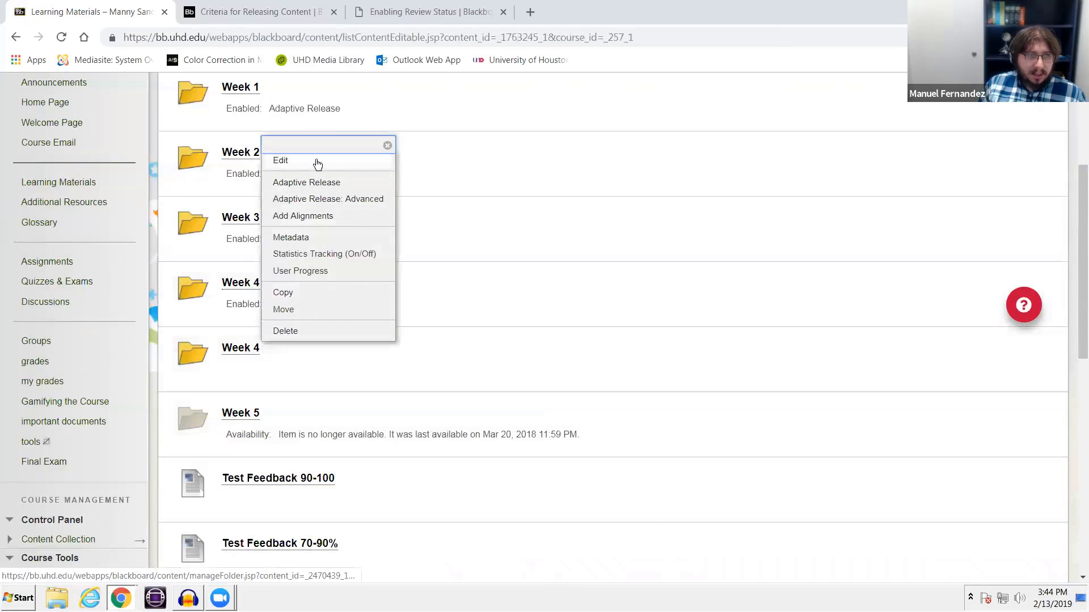
{"action": "left_click", "coordinate": [318, 163]}
{"action": "left_click", "coordinate": [353, 336]}
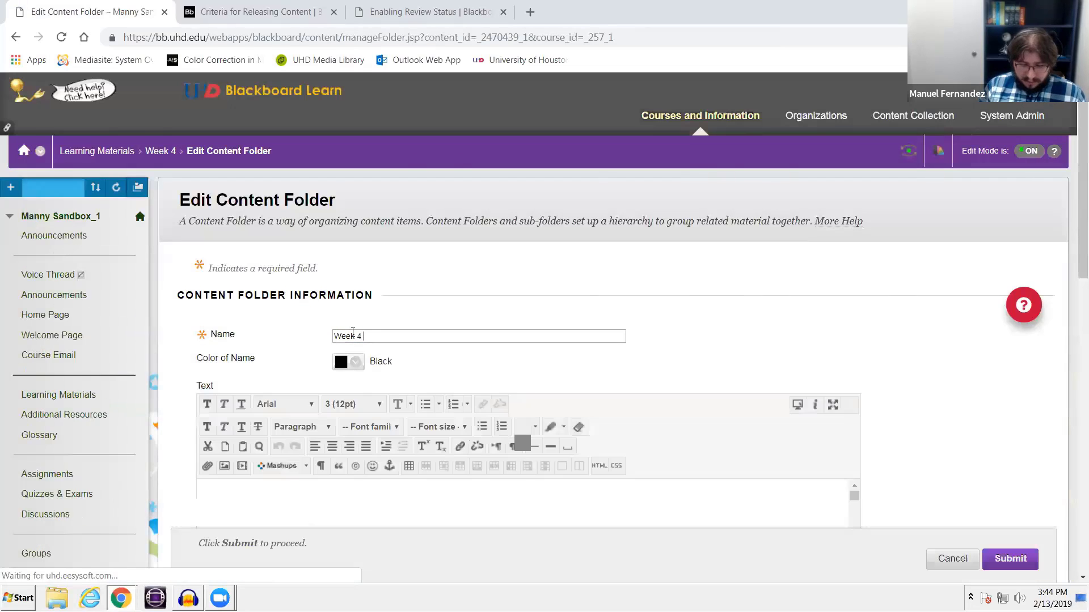
{"action": "type", "text": "- Group 2"}
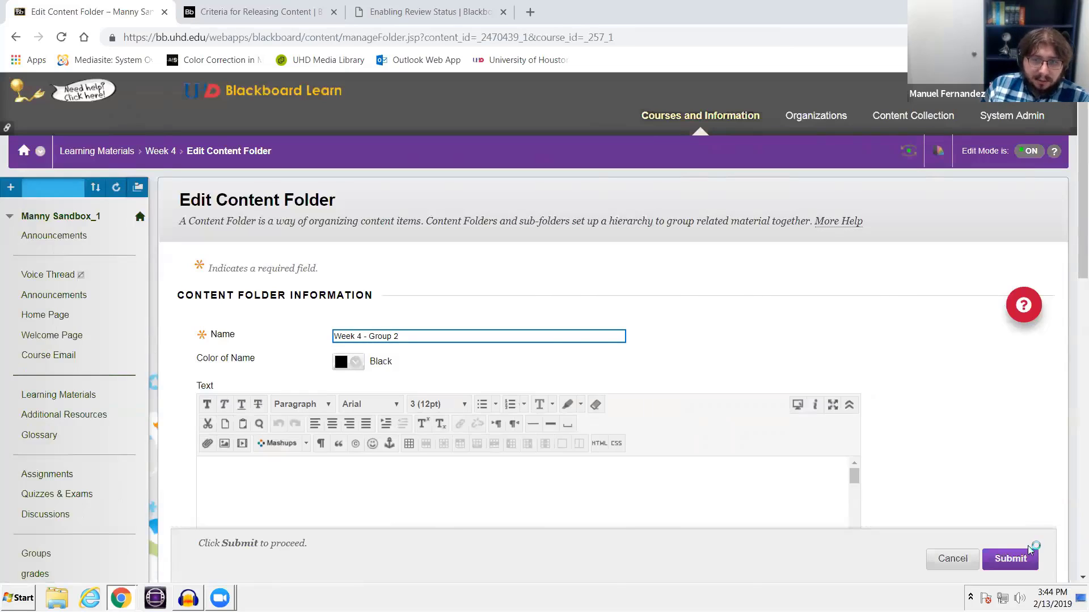
{"action": "left_click", "coordinate": [1015, 559]}
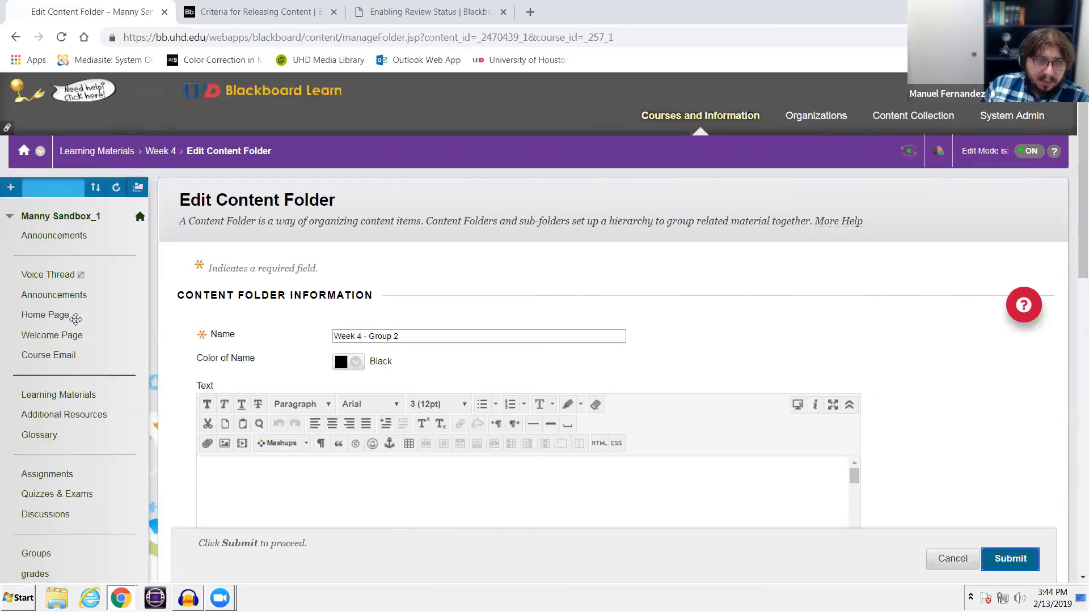
Step: Create an advanced adaptive release rule named "Group Membership 2" for the Week 4 - Group 2 folder
{"action": "scroll", "coordinate": [397, 341], "scroll_direction": "down", "scroll_amount": 3}
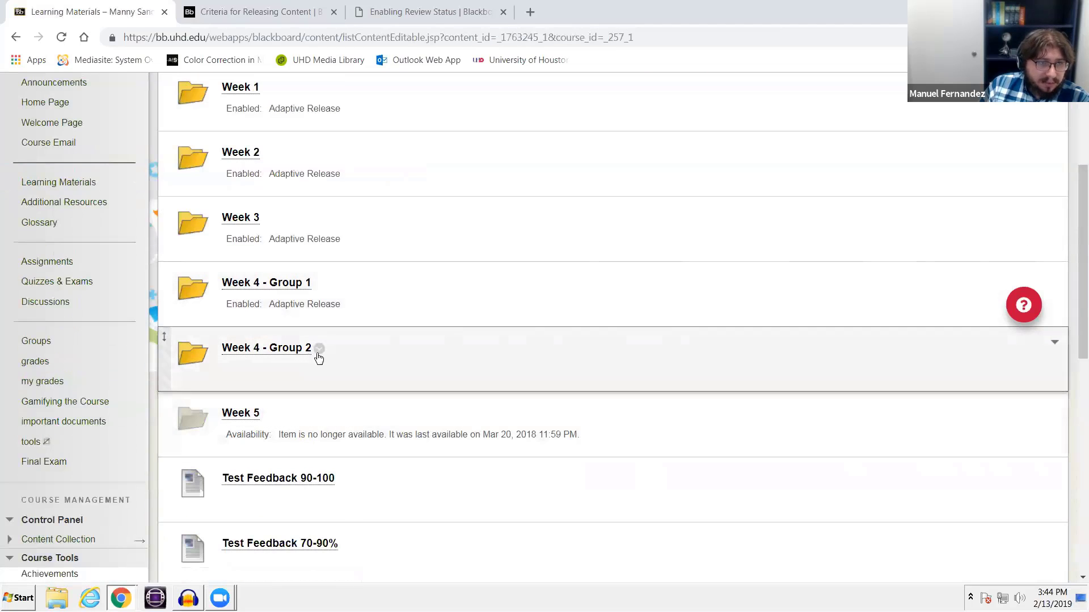
{"action": "left_click", "coordinate": [317, 349]}
{"action": "left_click", "coordinate": [401, 200]}
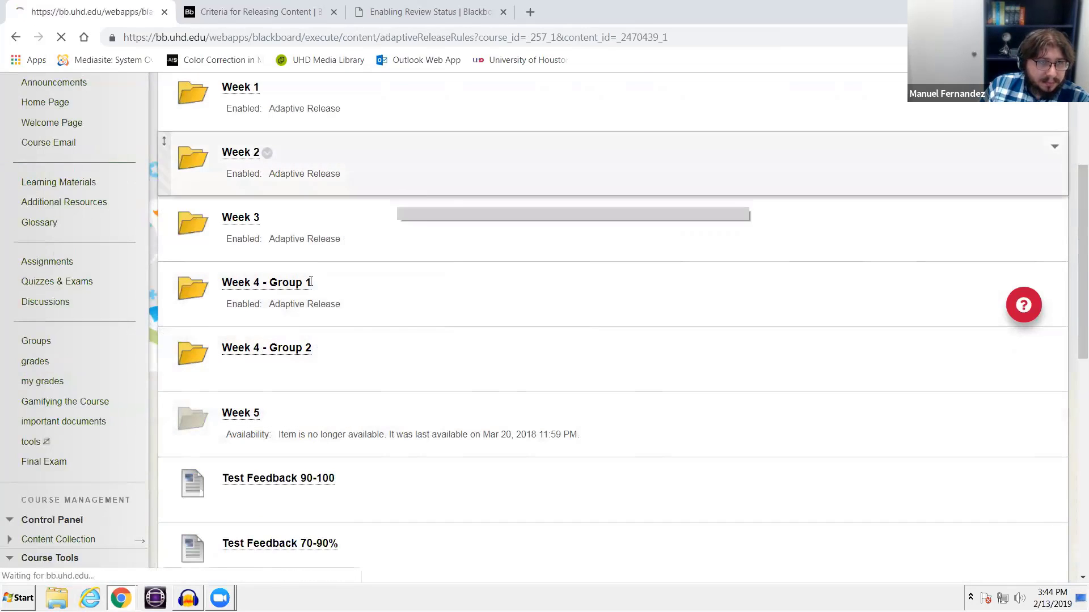
{"action": "left_click", "coordinate": [203, 290]}
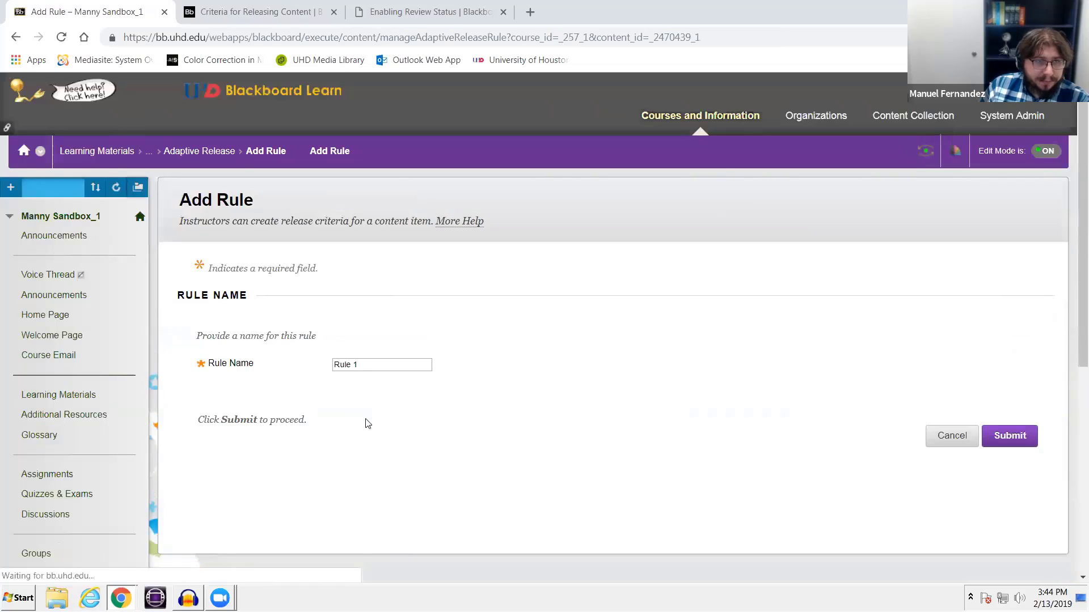
{"action": "left_click_drag", "start_coordinate": [387, 369], "coordinate": [6, 388]}
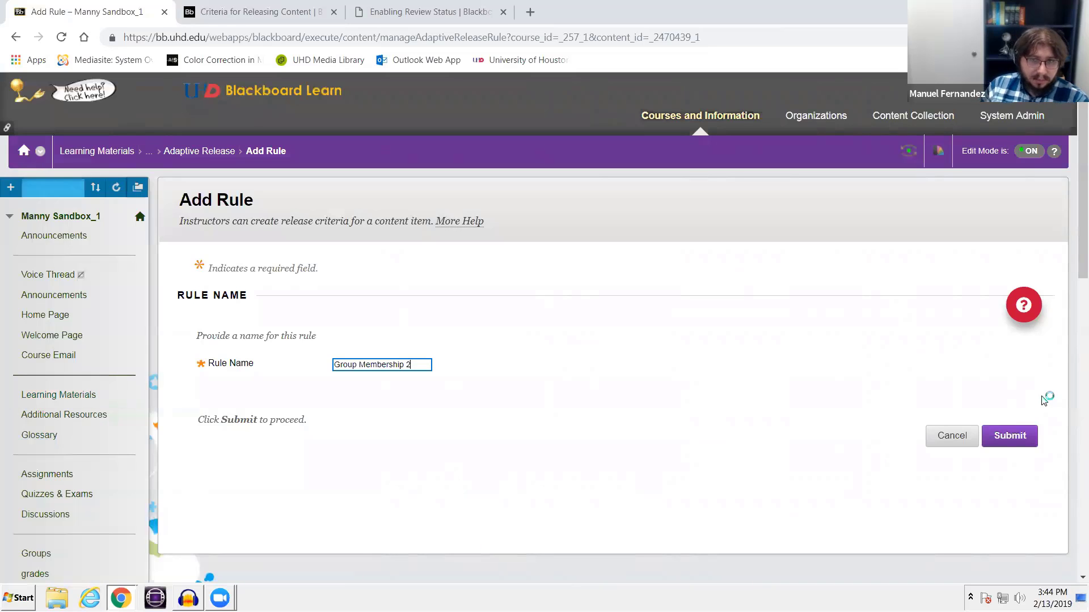
{"action": "left_click", "coordinate": [1018, 437]}
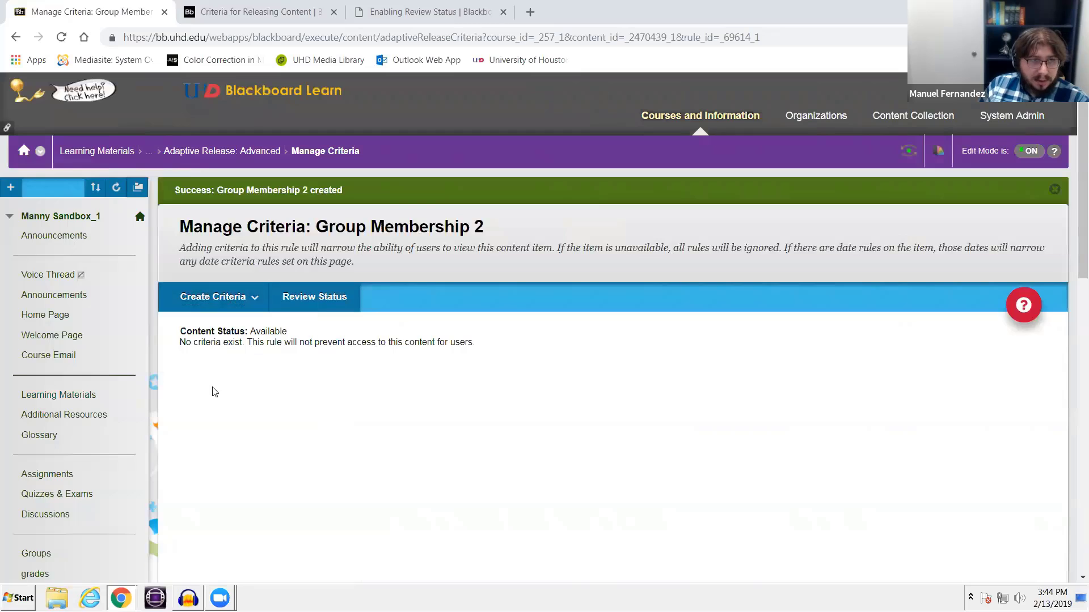
Step: Add a membership criterion for the course group "group test 2" to the Group Membership 2 rule, submit it, and return to the rule list
{"action": "left_click", "coordinate": [214, 300]}
{"action": "left_click", "coordinate": [191, 359]}
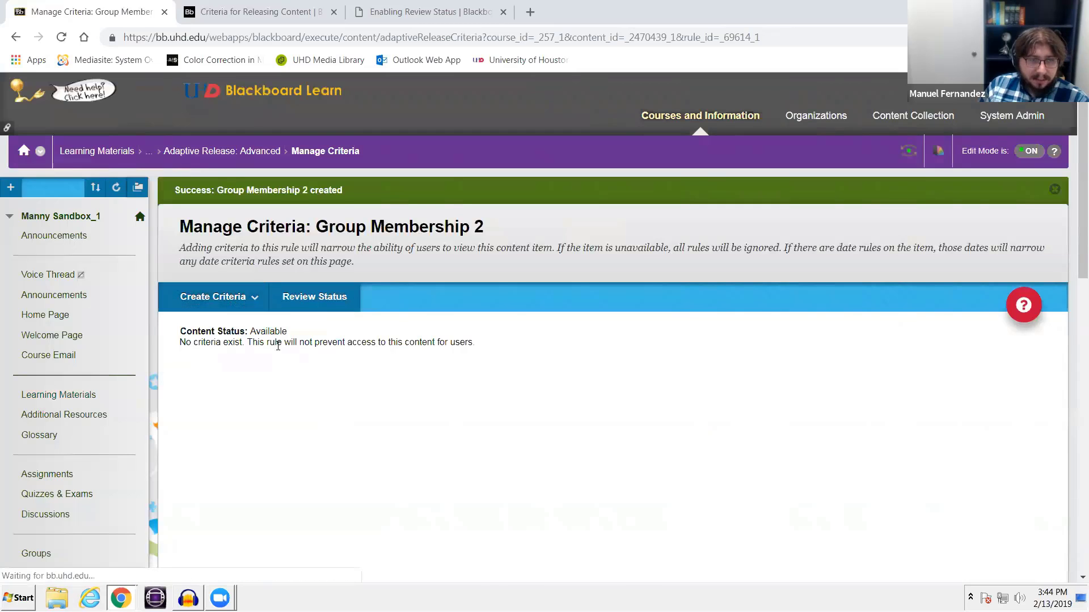
{"action": "scroll", "coordinate": [190, 353], "scroll_direction": "down", "scroll_amount": 3}
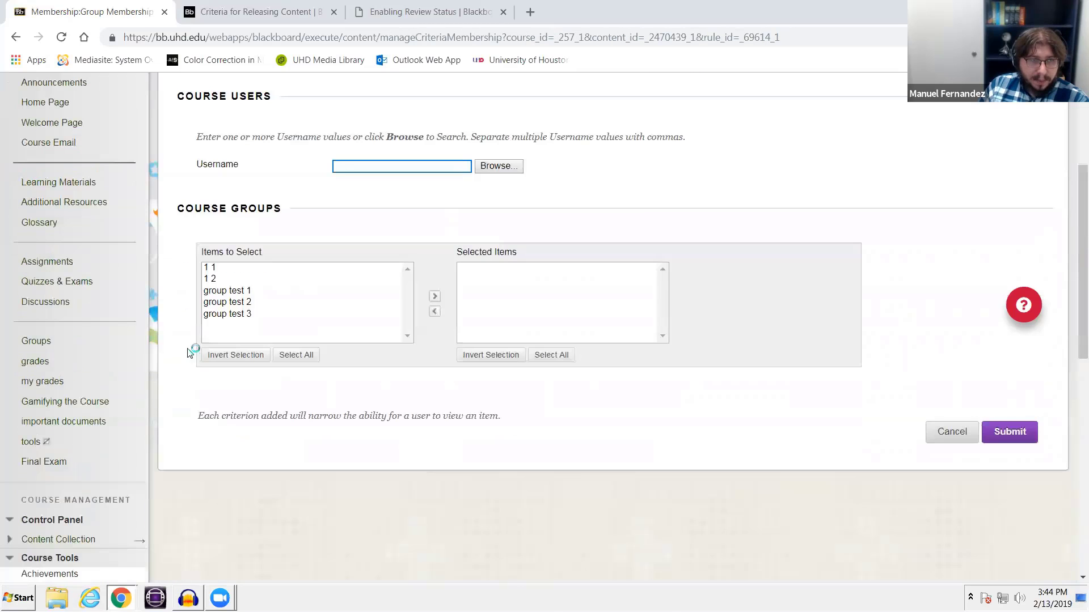
{"action": "left_click", "coordinate": [237, 303]}
{"action": "left_click", "coordinate": [435, 296]}
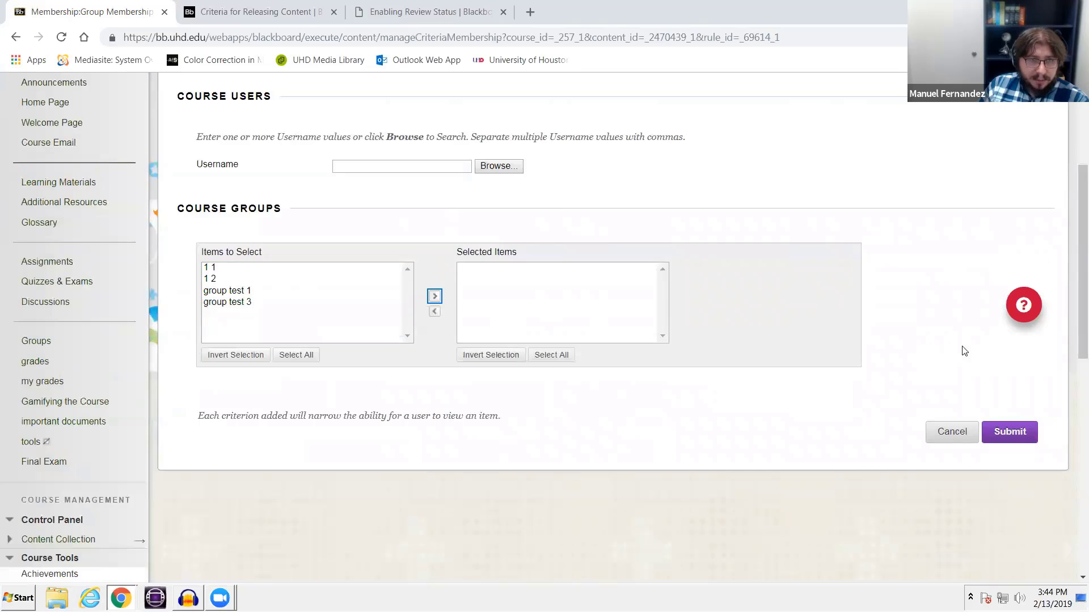
{"action": "left_click", "coordinate": [1005, 432]}
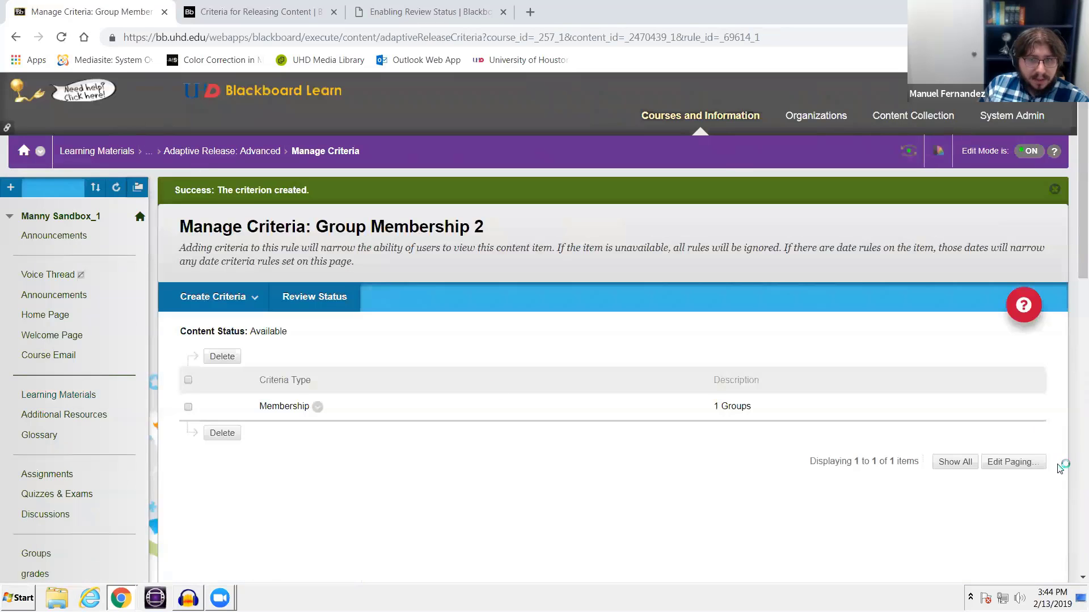
{"action": "scroll", "coordinate": [1048, 440], "scroll_direction": "down", "scroll_amount": 3}
{"action": "left_click", "coordinate": [1046, 435]}
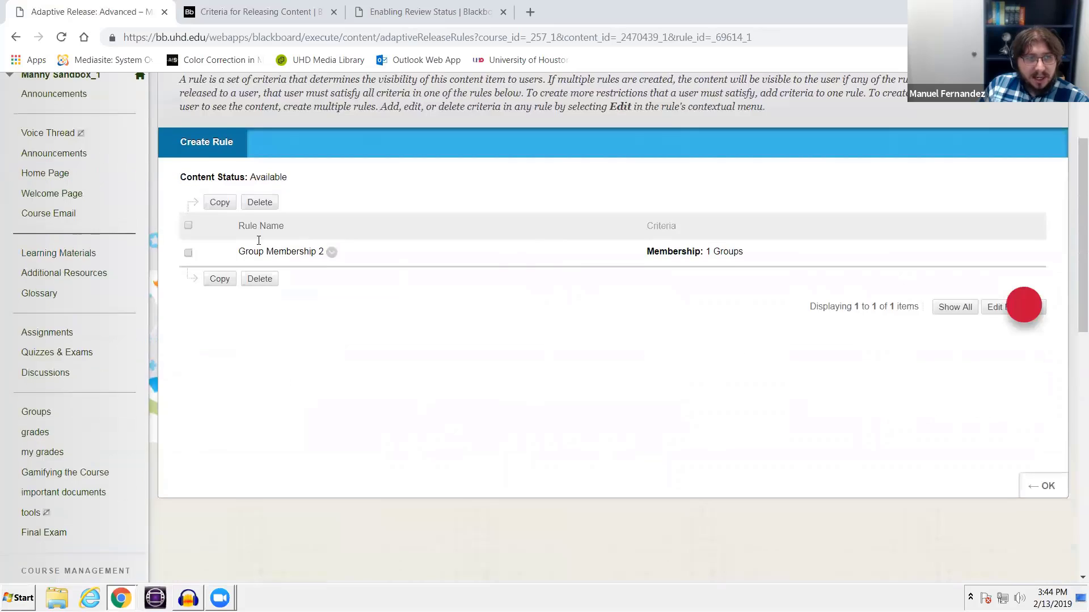
Step: Return to Learning Materials and review the adaptive release and availability status of the weekly folders and test feedback items
{"action": "left_click", "coordinate": [73, 261]}
{"action": "scroll", "coordinate": [289, 368], "scroll_direction": "down", "scroll_amount": 2}
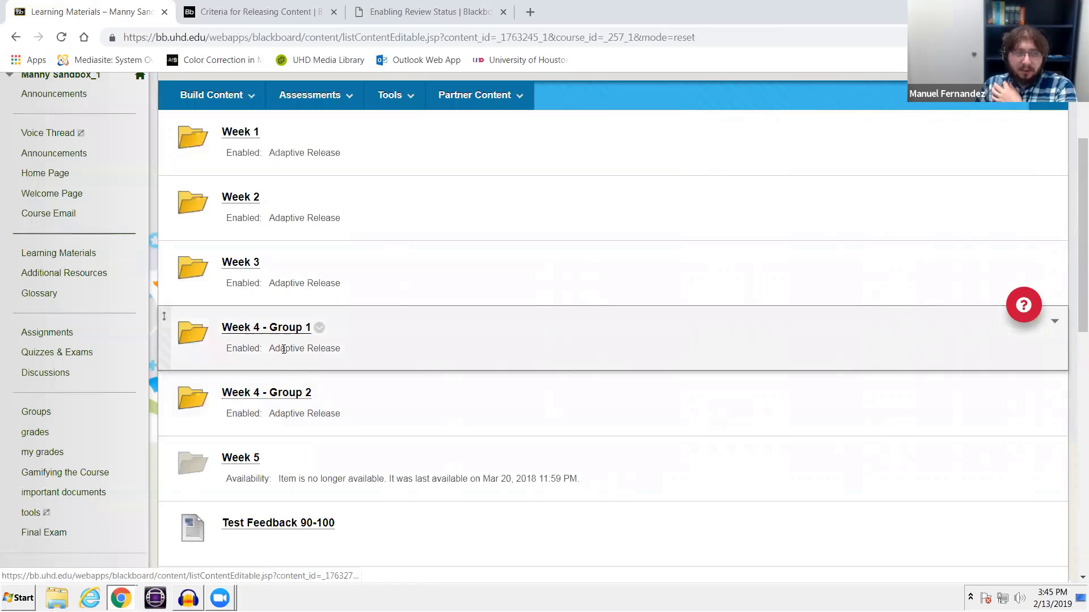
{"action": "scroll", "coordinate": [138, 316], "scroll_direction": "down", "scroll_amount": 3}
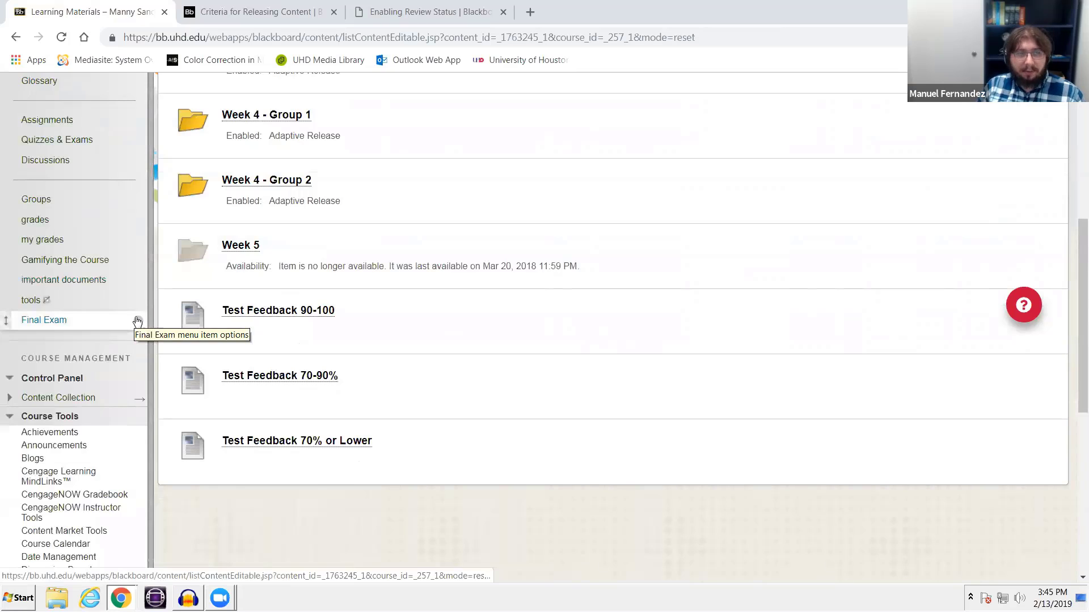
{"action": "scroll", "coordinate": [284, 298], "scroll_direction": "up", "scroll_amount": 1}
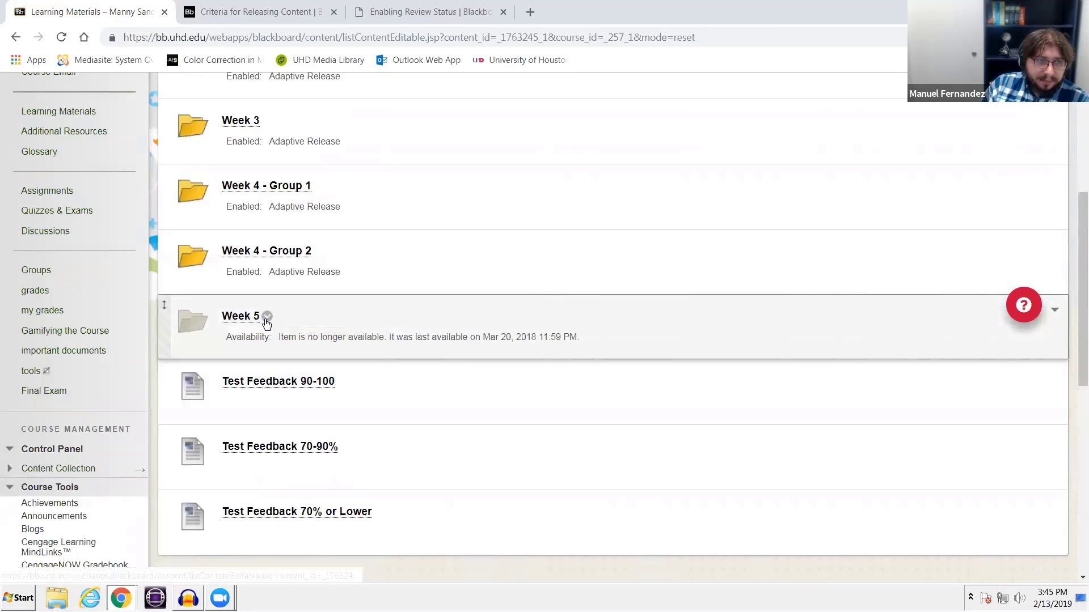
{"action": "scroll", "coordinate": [266, 323], "scroll_direction": "up", "scroll_amount": 1}
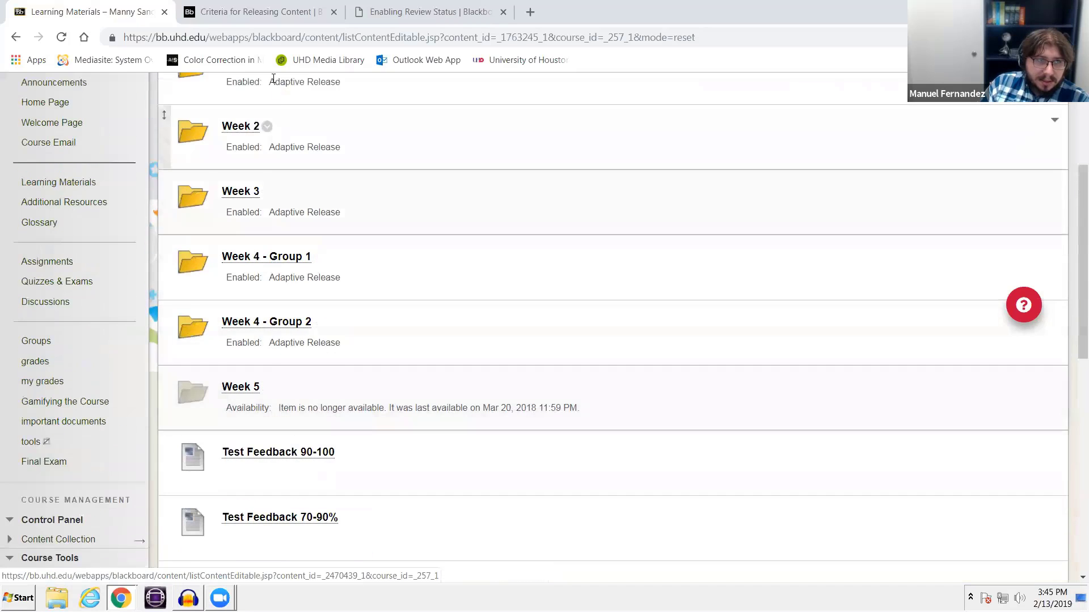
{"action": "scroll", "coordinate": [229, 335], "scroll_direction": "up", "scroll_amount": 2}
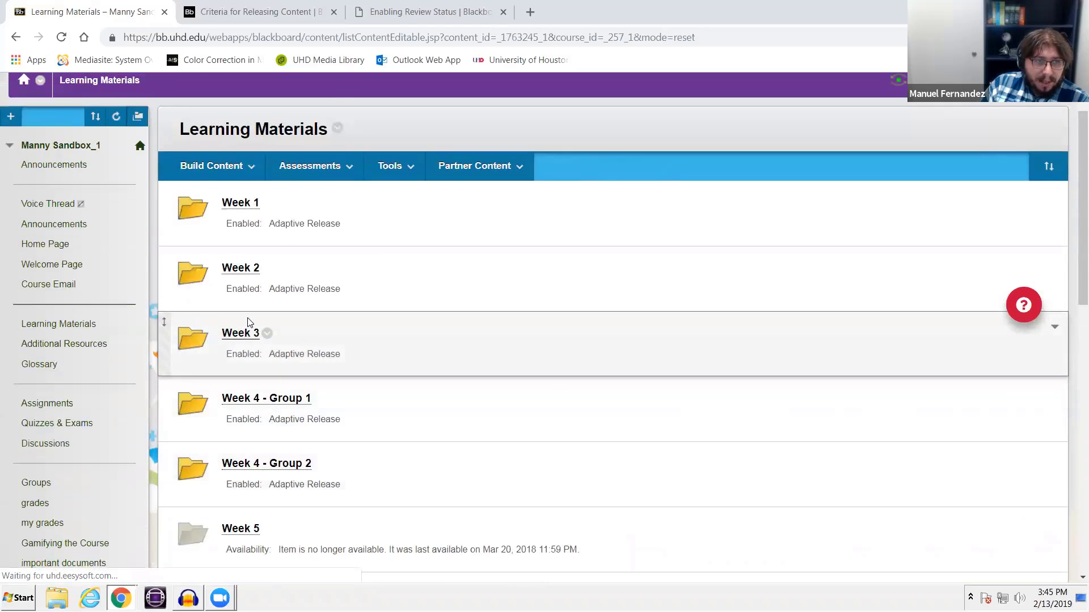
Step: Examine the contents of the Week 3 and Week 2 folders, and the quizzes listed under Quizzes & Exams
{"action": "left_click", "coordinate": [244, 331]}
{"action": "left_click", "coordinate": [80, 150]}
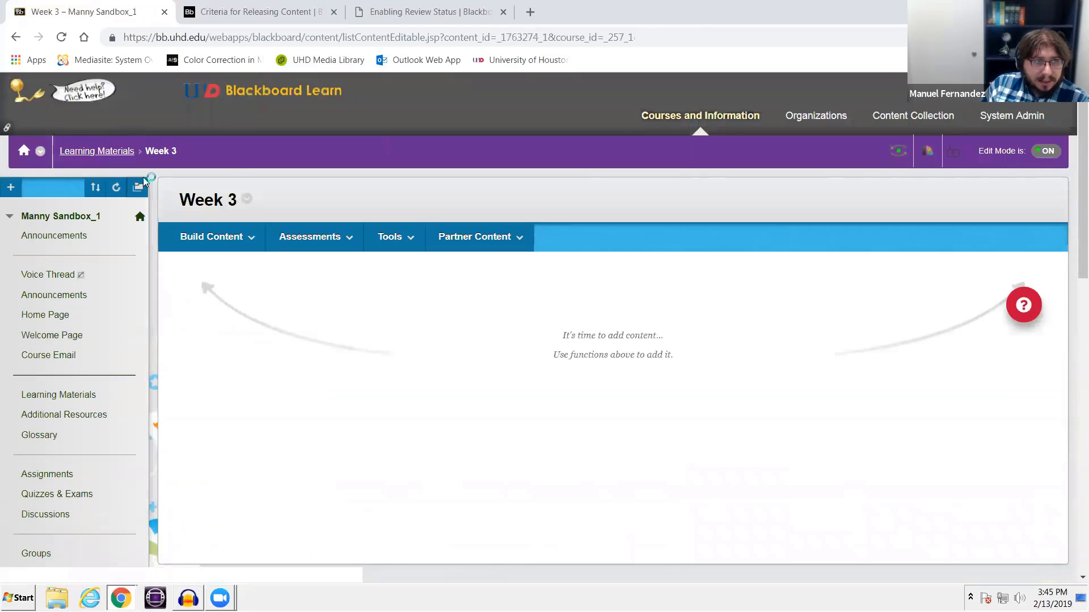
{"action": "scroll", "coordinate": [244, 227], "scroll_direction": "down", "scroll_amount": 2}
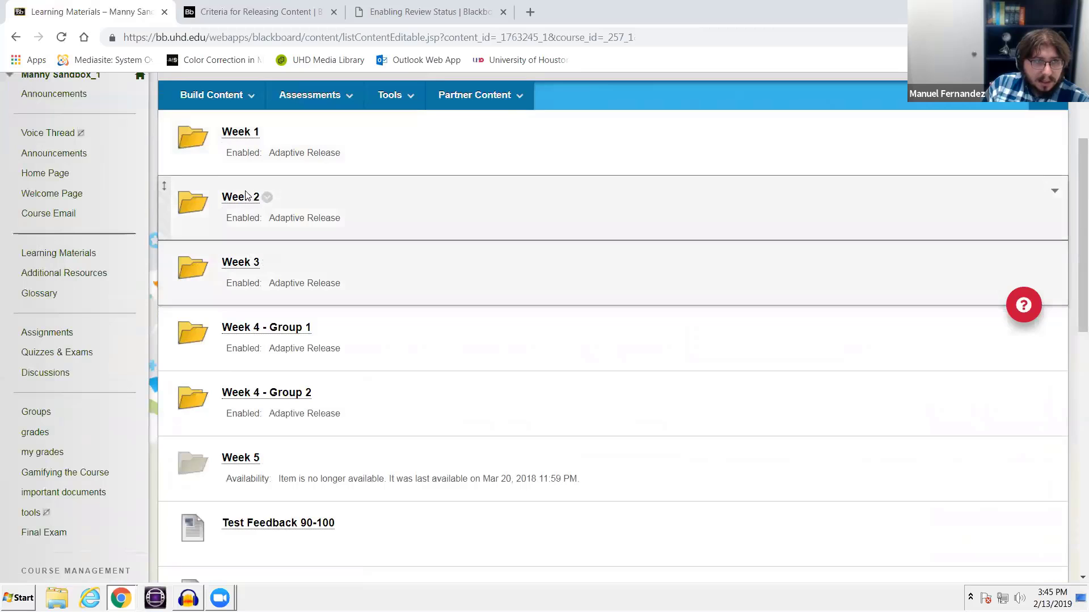
{"action": "left_click", "coordinate": [245, 196]}
{"action": "scroll", "coordinate": [250, 221], "scroll_direction": "down", "scroll_amount": 3}
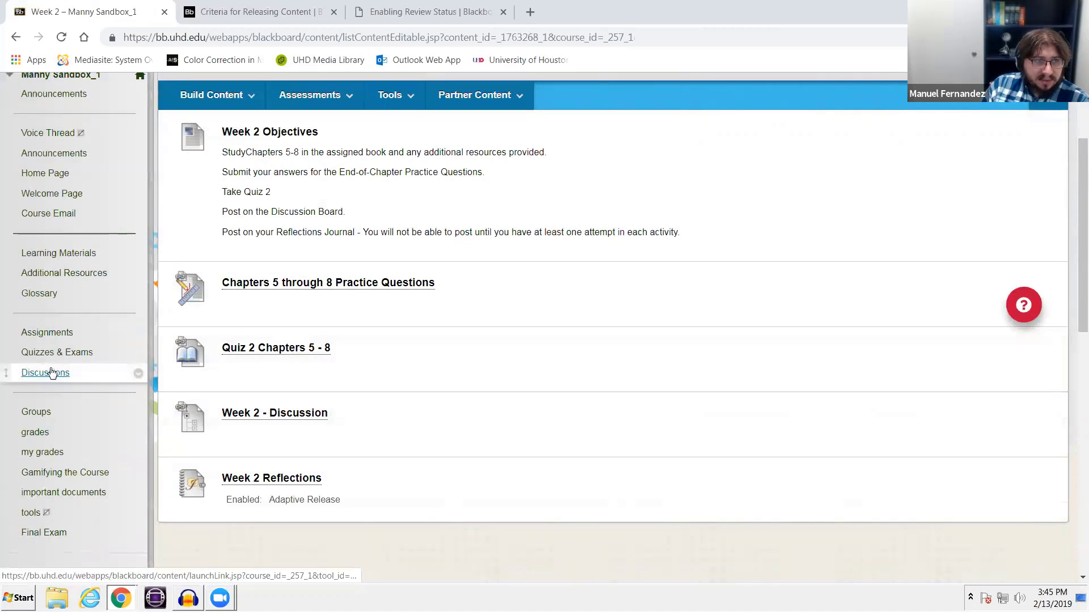
{"action": "left_click", "coordinate": [51, 352]}
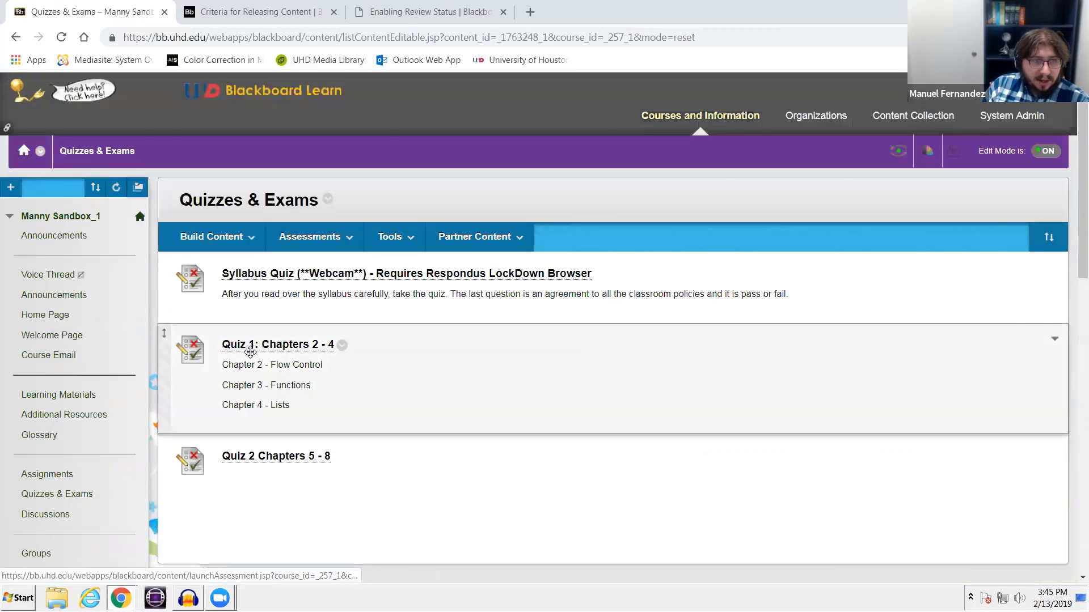
{"action": "scroll", "coordinate": [7, 414], "scroll_direction": "down", "scroll_amount": 3}
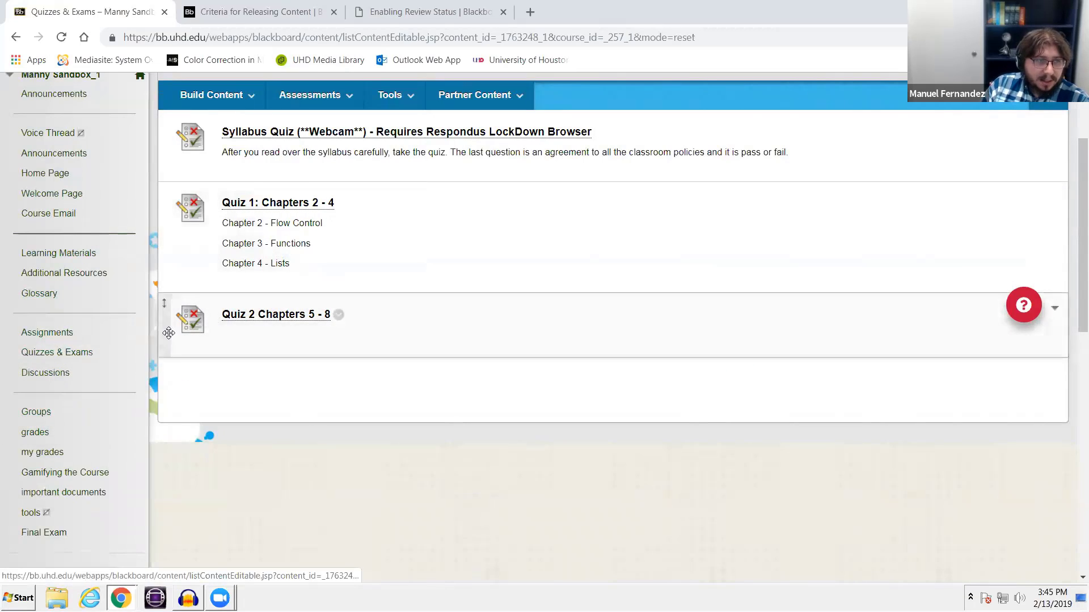
Step: Go back to Learning Materials and open the basic adaptive release settings of the Test Feedback 90-100 item
{"action": "left_click", "coordinate": [53, 256]}
{"action": "scroll", "coordinate": [517, 267], "scroll_direction": "down", "scroll_amount": 7}
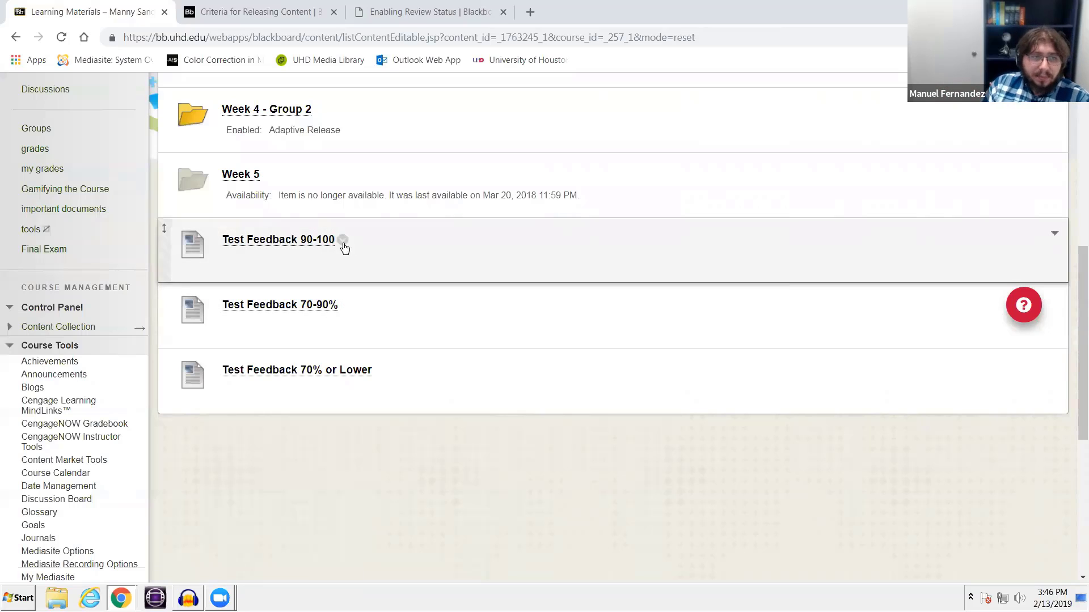
{"action": "left_click", "coordinate": [342, 244]}
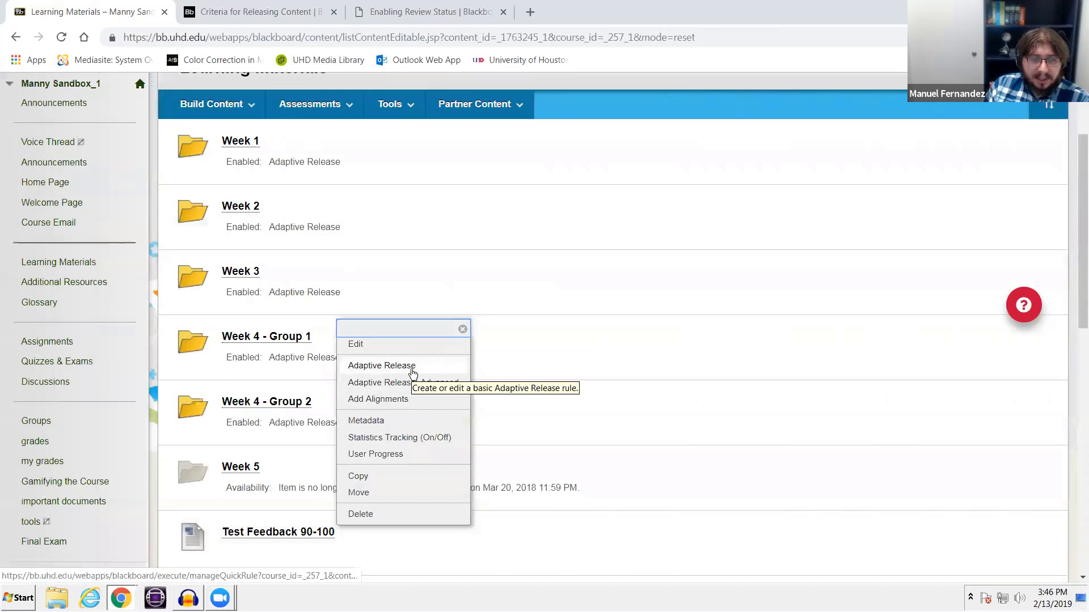
{"action": "left_click", "coordinate": [363, 366]}
Step: Choose Test - Quiz 1: Chapters 2 - 4 as the Grade Center column for the Test Feedback 90-100 release rule
{"action": "scroll", "coordinate": [316, 340], "scroll_direction": "down", "scroll_amount": 7}
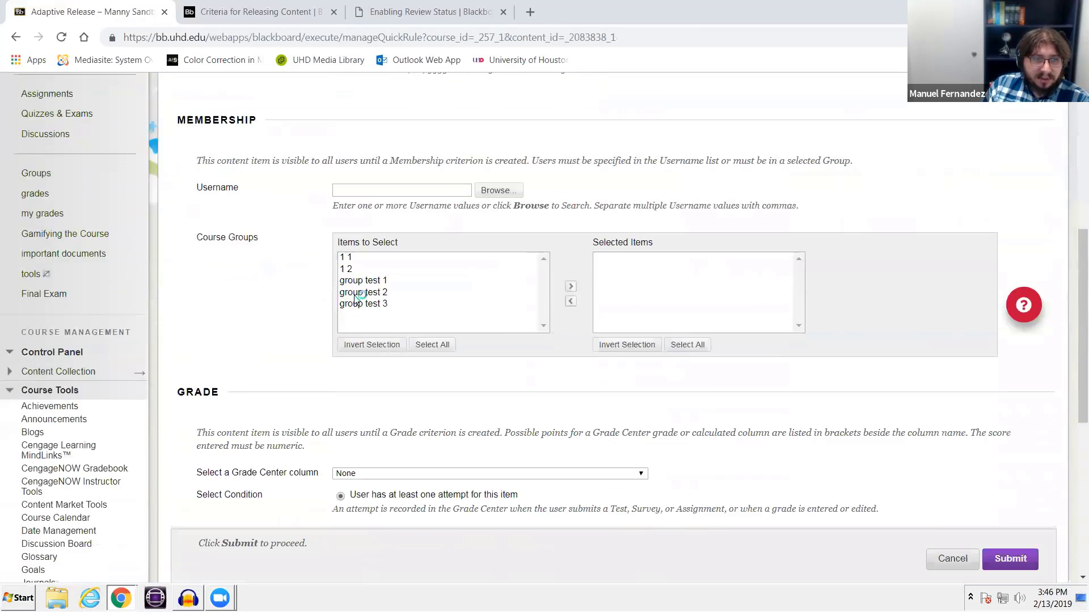
{"action": "scroll", "coordinate": [378, 274], "scroll_direction": "down", "scroll_amount": 4}
{"action": "left_click", "coordinate": [422, 215]}
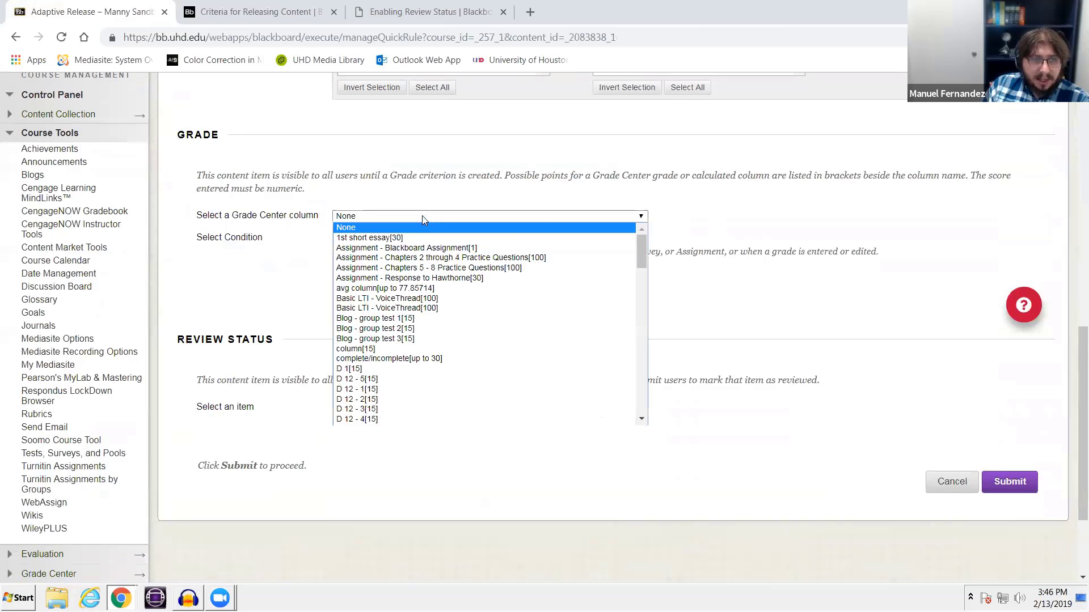
{"action": "scroll", "coordinate": [418, 278], "scroll_direction": "down", "scroll_amount": 5}
{"action": "scroll", "coordinate": [414, 283], "scroll_direction": "up", "scroll_amount": 5}
{"action": "scroll", "coordinate": [425, 317], "scroll_direction": "down", "scroll_amount": 10}
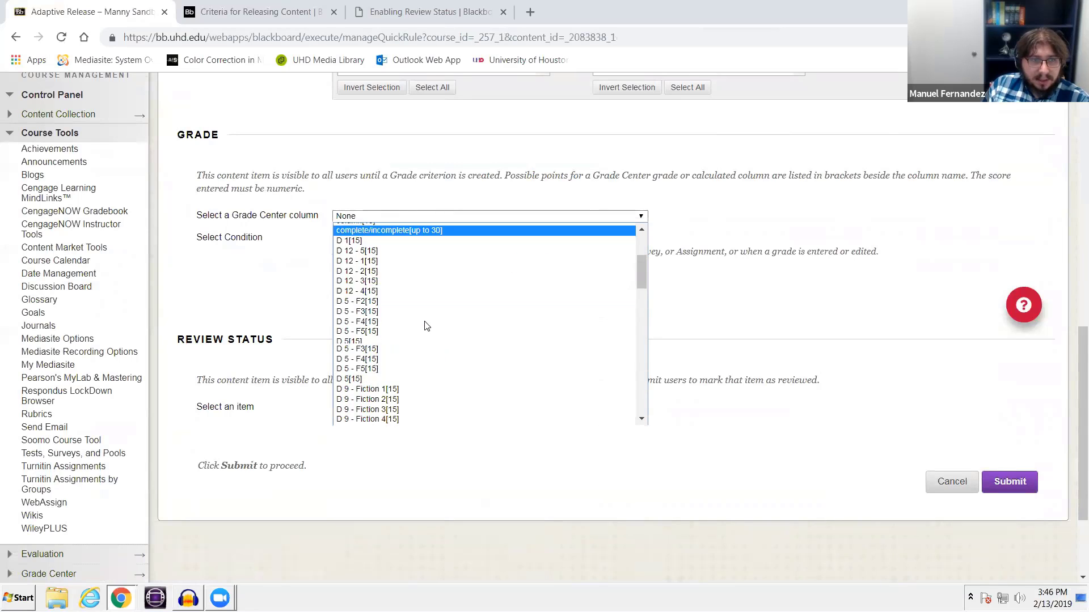
{"action": "scroll", "coordinate": [431, 318], "scroll_direction": "down", "scroll_amount": 10}
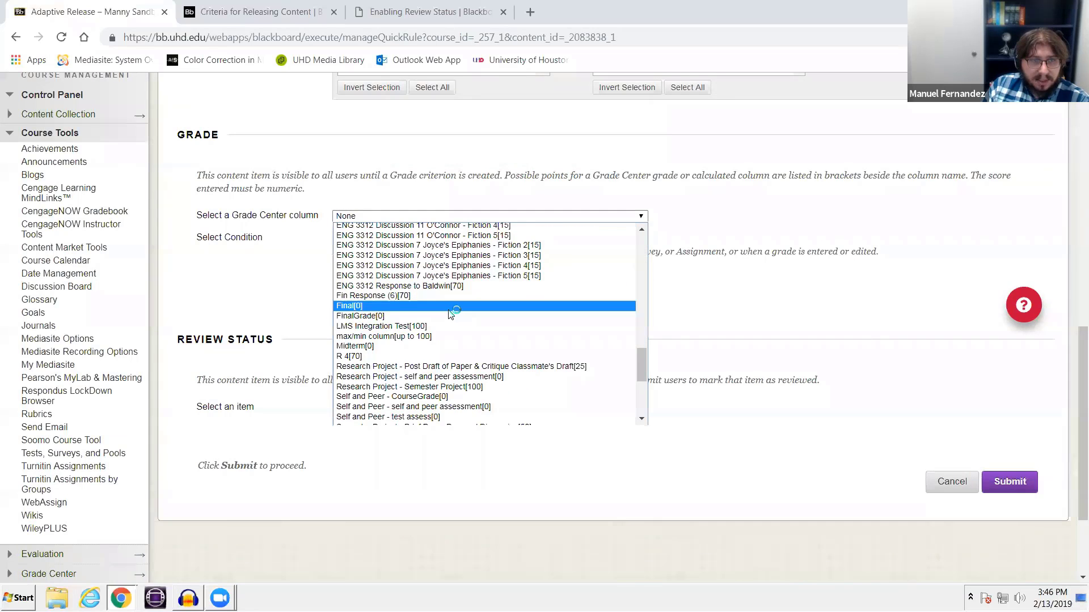
{"action": "scroll", "coordinate": [456, 340], "scroll_direction": "down", "scroll_amount": 5}
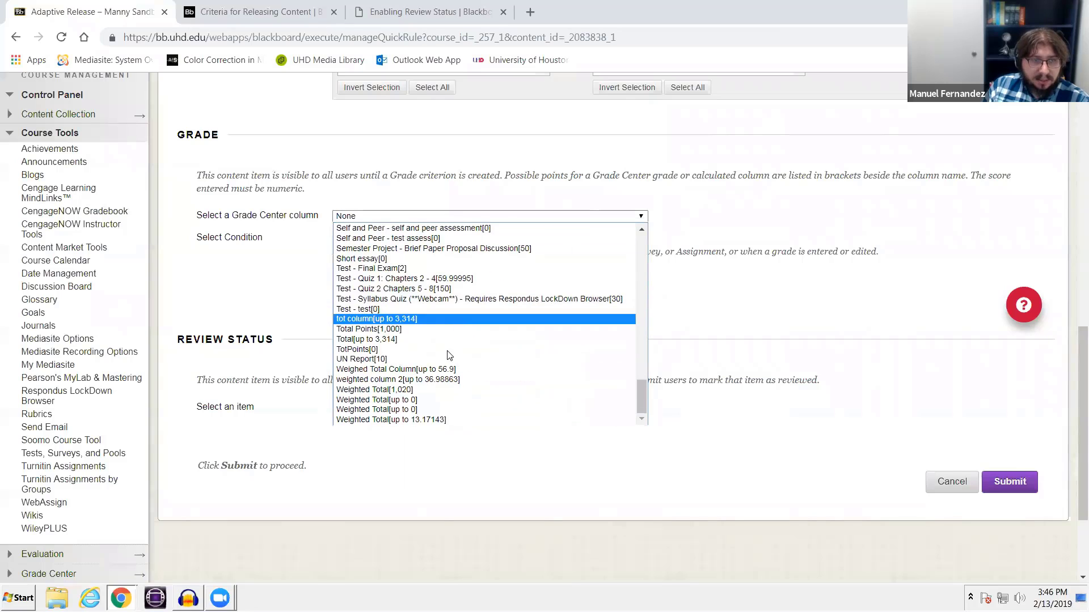
{"action": "scroll", "coordinate": [443, 380], "scroll_direction": "up", "scroll_amount": 5}
{"action": "scroll", "coordinate": [443, 380], "scroll_direction": "down", "scroll_amount": 5}
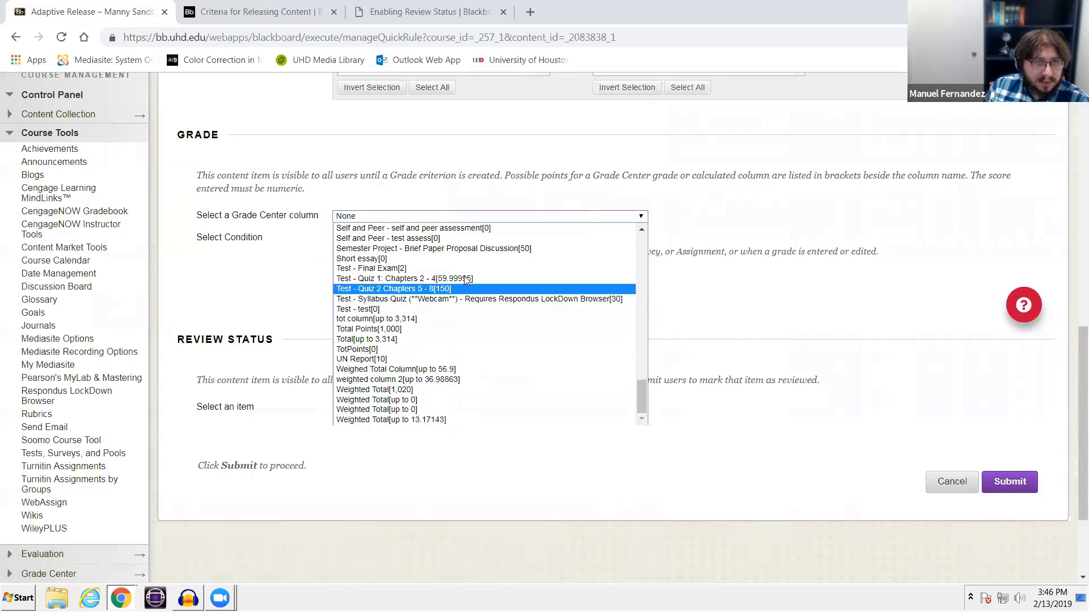
{"action": "left_click", "coordinate": [408, 279]}
Step: Set the grade condition to a percent between 90 and 100 and submit the rule
{"action": "left_click", "coordinate": [384, 299]}
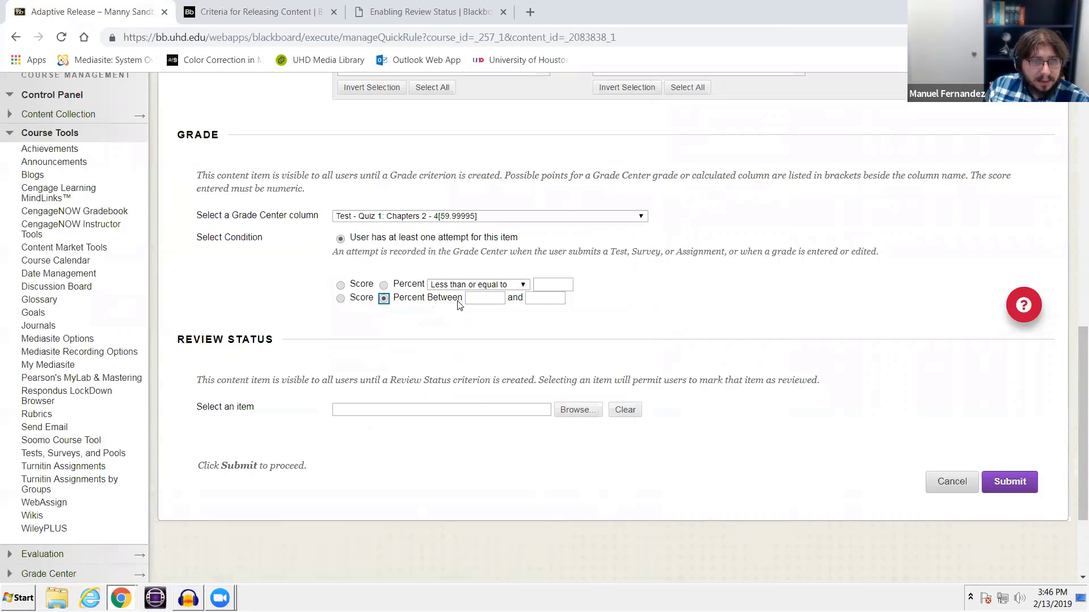
{"action": "left_click", "coordinate": [466, 298]}
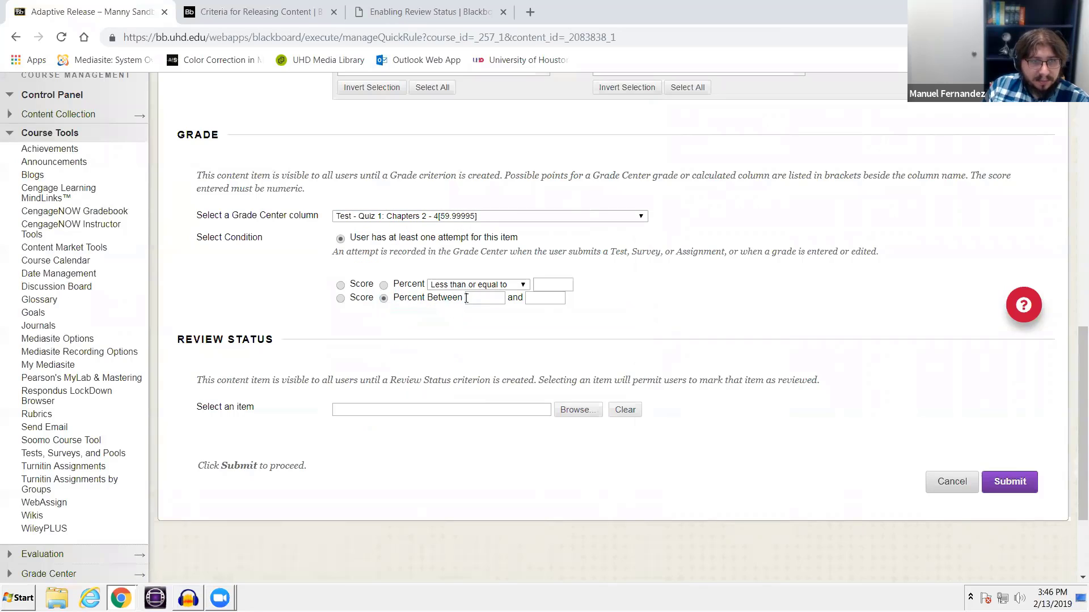
{"action": "type", "text": "90"}
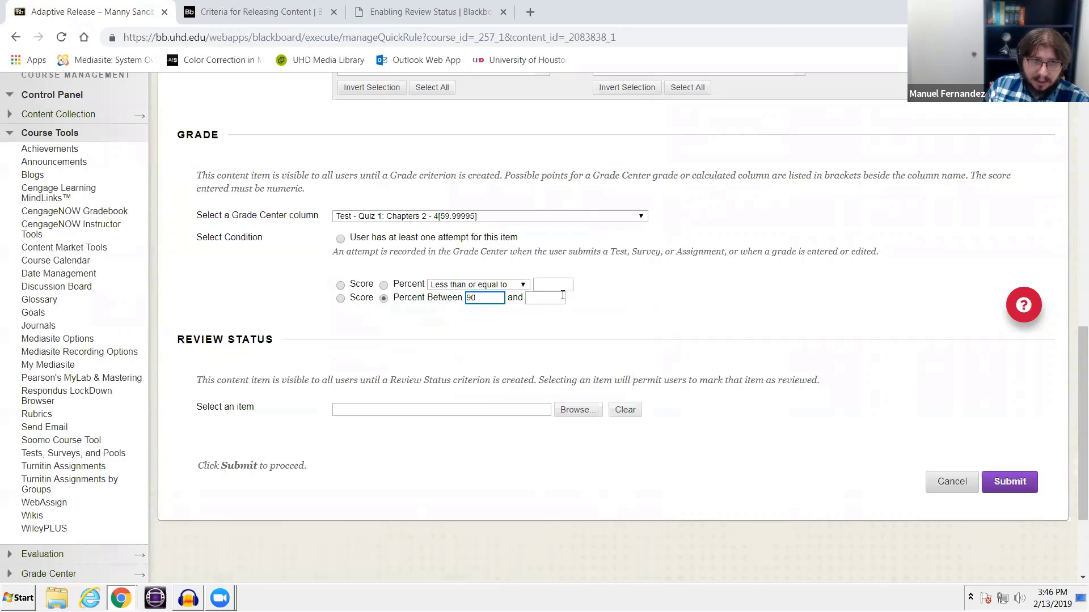
{"action": "left_click", "coordinate": [566, 296]}
{"action": "type", "text": "100"}
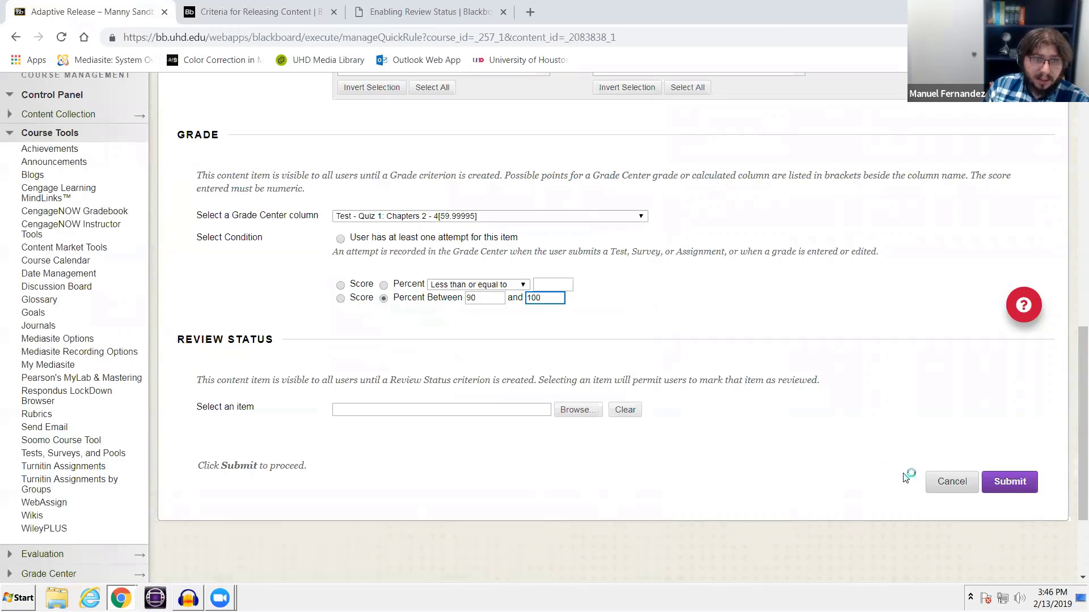
{"action": "left_click", "coordinate": [1004, 483]}
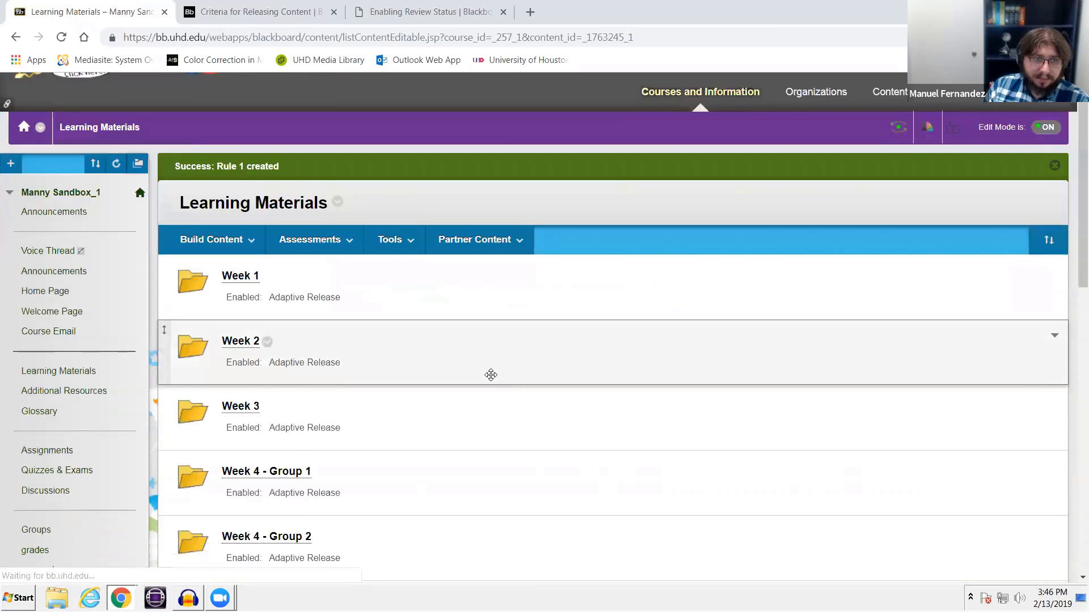
Step: Open the basic adaptive release settings of the Test Feedback 70-90% item
{"action": "scroll", "coordinate": [163, 362], "scroll_direction": "down", "scroll_amount": 8}
{"action": "scroll", "coordinate": [163, 362], "scroll_direction": "down", "scroll_amount": 1}
{"action": "left_click", "coordinate": [347, 188]}
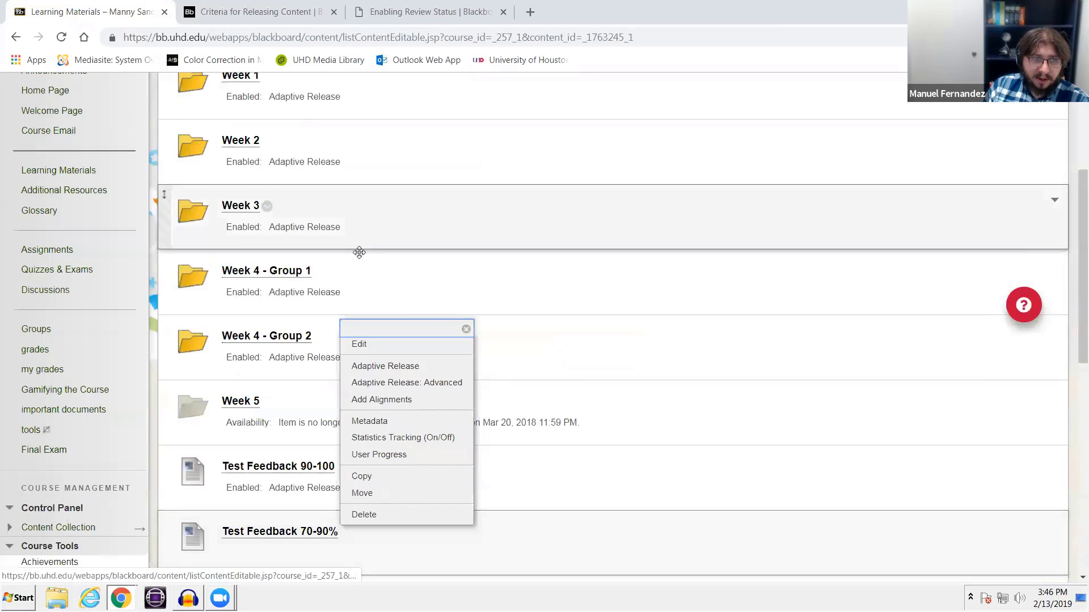
{"action": "left_click", "coordinate": [434, 367]}
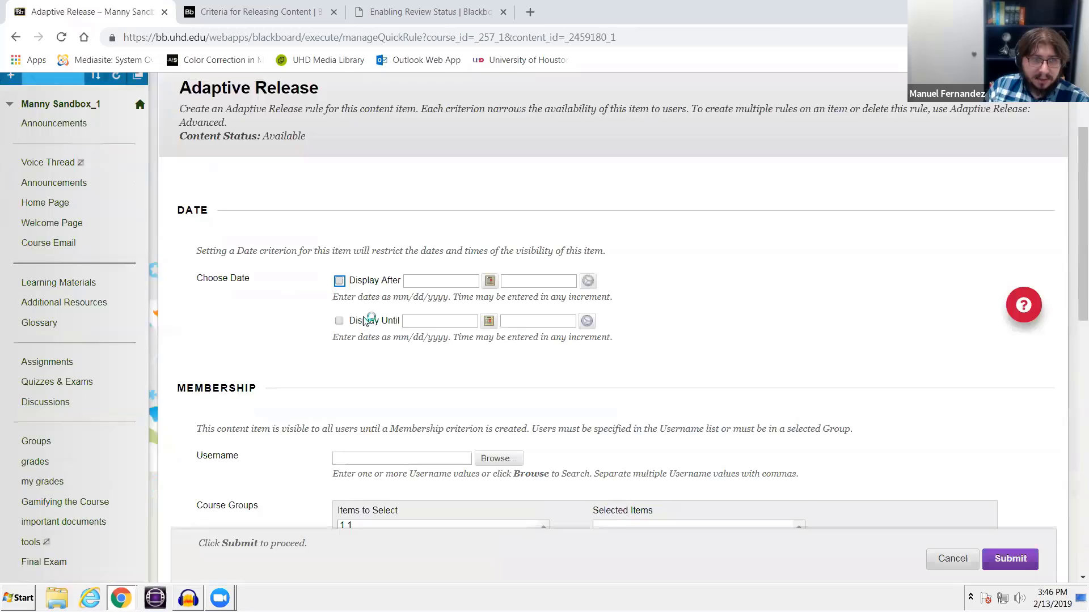
Step: Base the grade criterion on the Test - Quiz 1: Chapters 2 - 4 column with a percent-between condition
{"action": "scroll", "coordinate": [365, 321], "scroll_direction": "down", "scroll_amount": 7}
{"action": "left_click", "coordinate": [402, 358]}
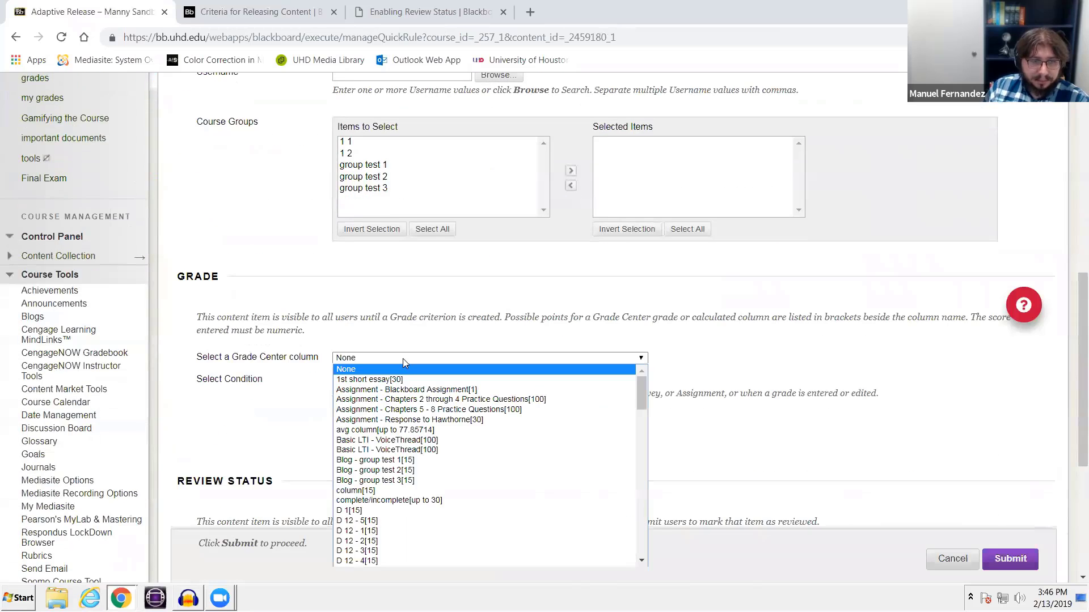
{"action": "scroll", "coordinate": [501, 486], "scroll_direction": "down", "scroll_amount": 12}
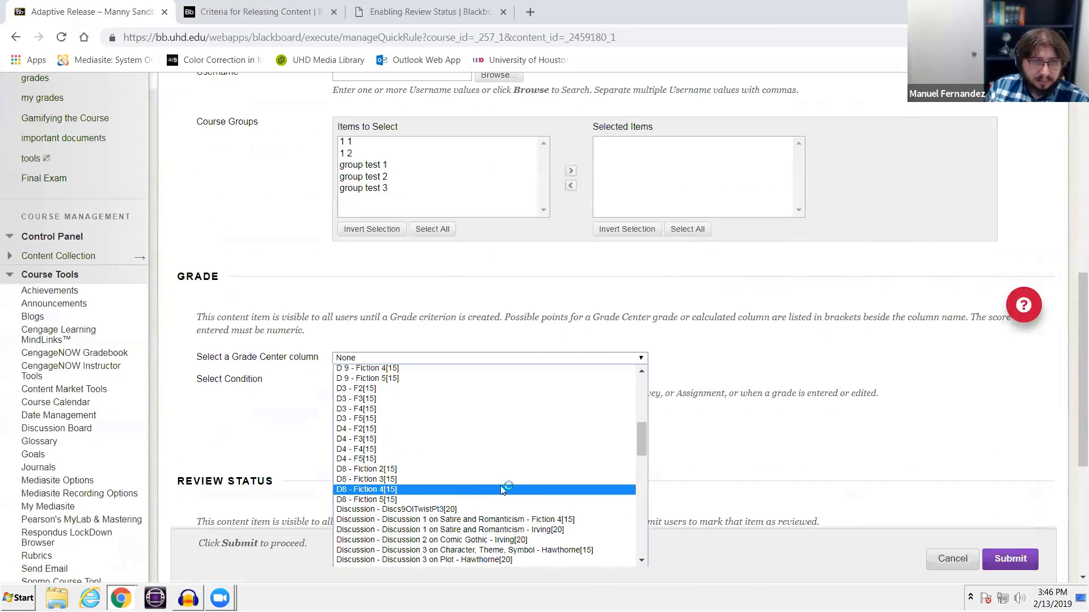
{"action": "scroll", "coordinate": [746, 462], "scroll_direction": "down", "scroll_amount": 5}
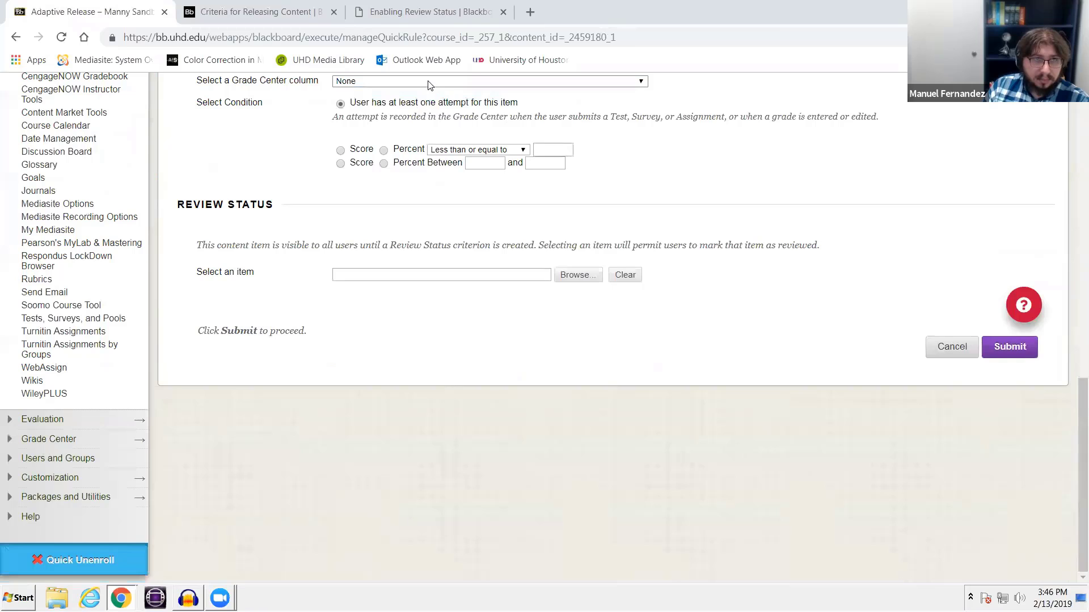
{"action": "left_click", "coordinate": [430, 81]}
{"action": "scroll", "coordinate": [466, 232], "scroll_direction": "down", "scroll_amount": 15}
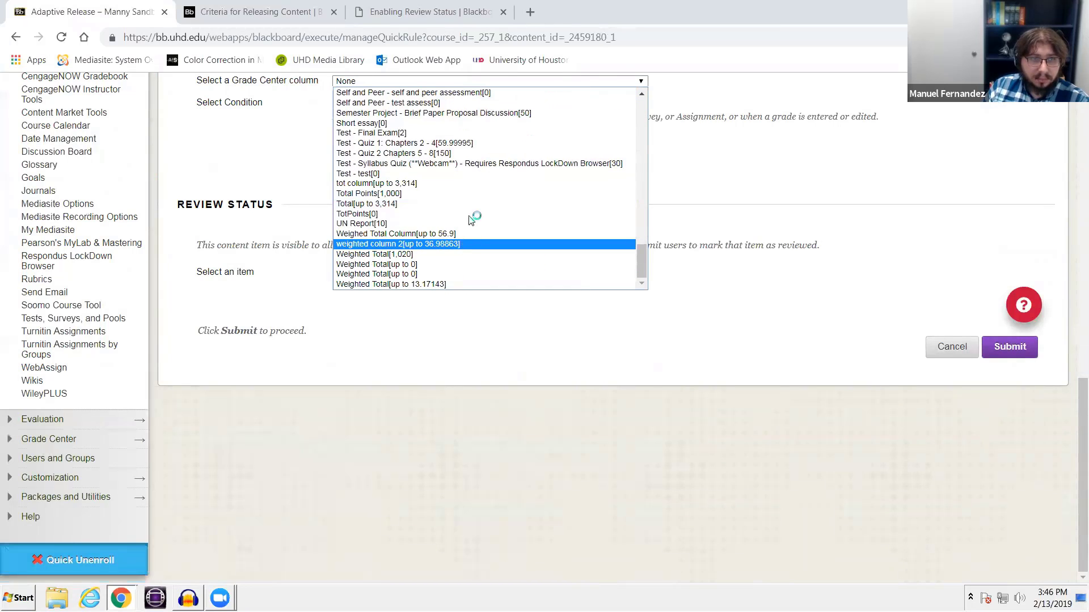
{"action": "left_click", "coordinate": [431, 158]}
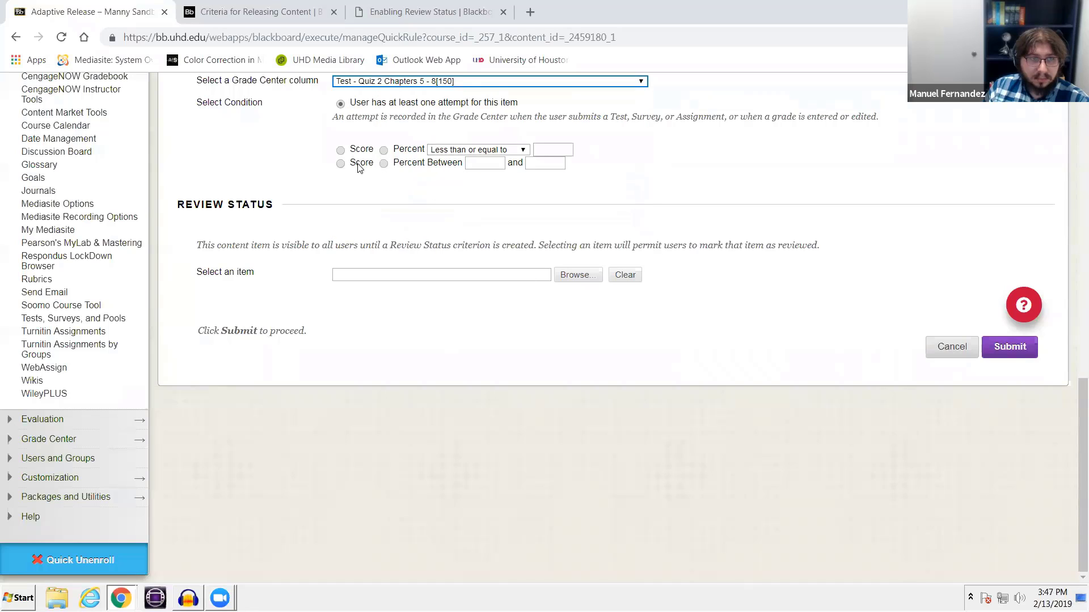
{"action": "left_click", "coordinate": [383, 164]}
{"action": "left_click", "coordinate": [473, 163]}
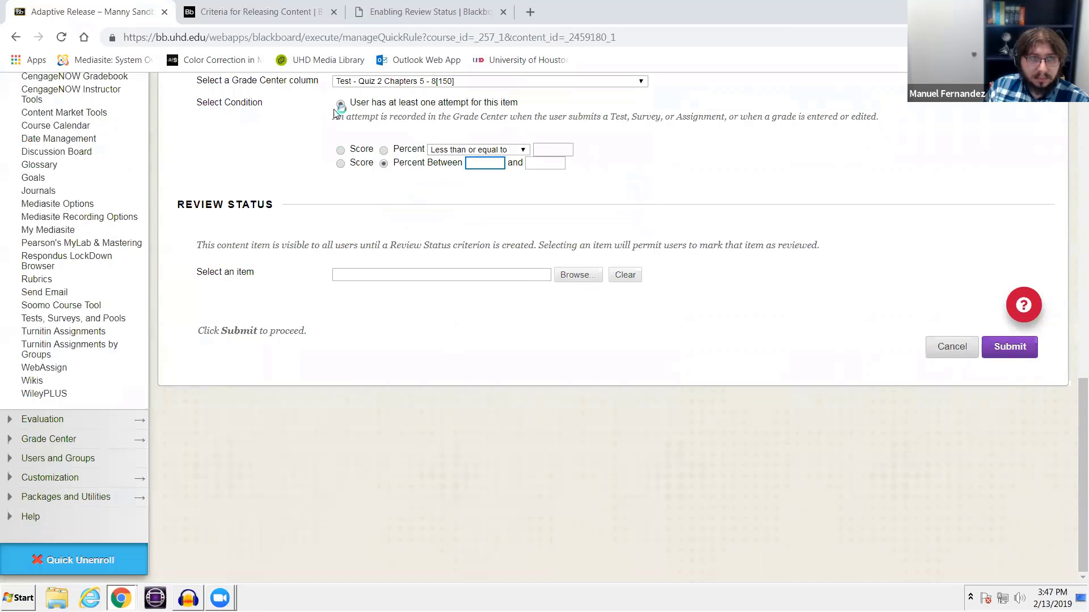
{"action": "left_click", "coordinate": [397, 81]}
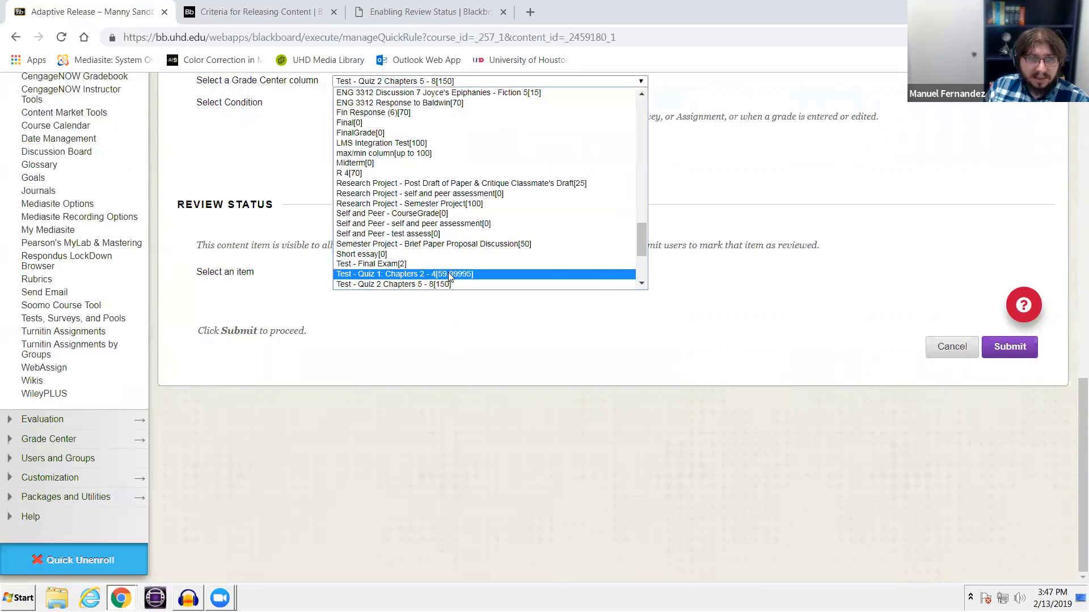
{"action": "left_click", "coordinate": [457, 275]}
Step: Set the percent range from 70 to 89 and submit the rule
{"action": "left_click", "coordinate": [483, 163]}
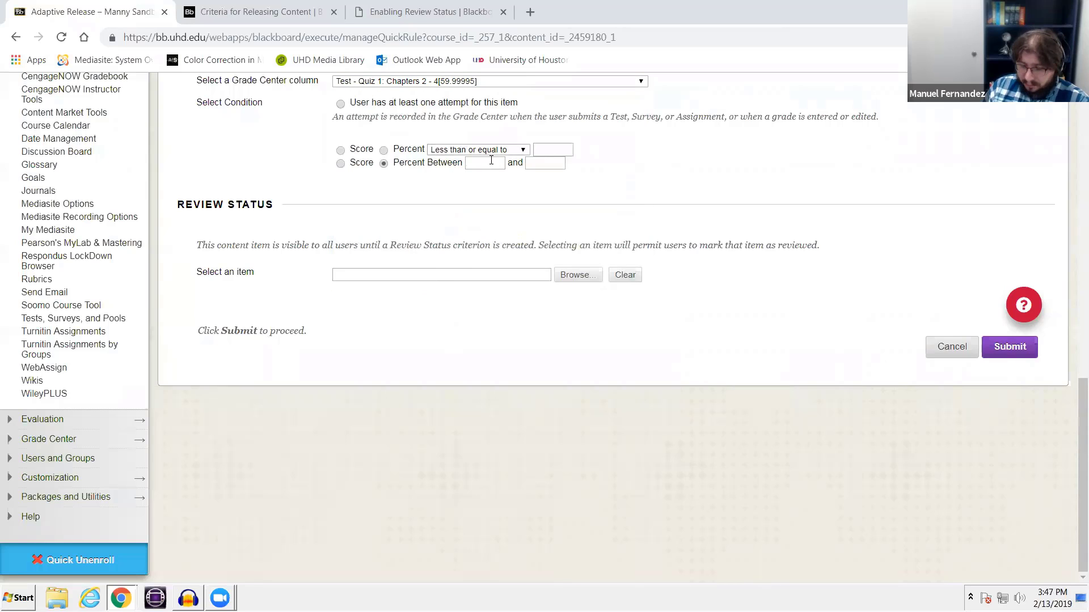
{"action": "type", "text": "70"}
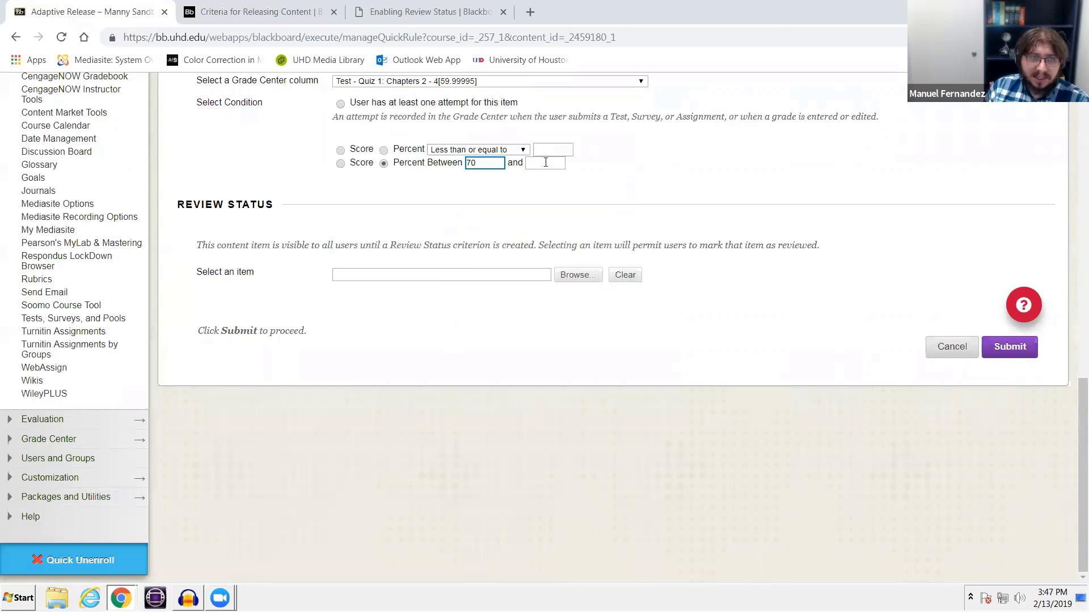
{"action": "left_click", "coordinate": [555, 169]}
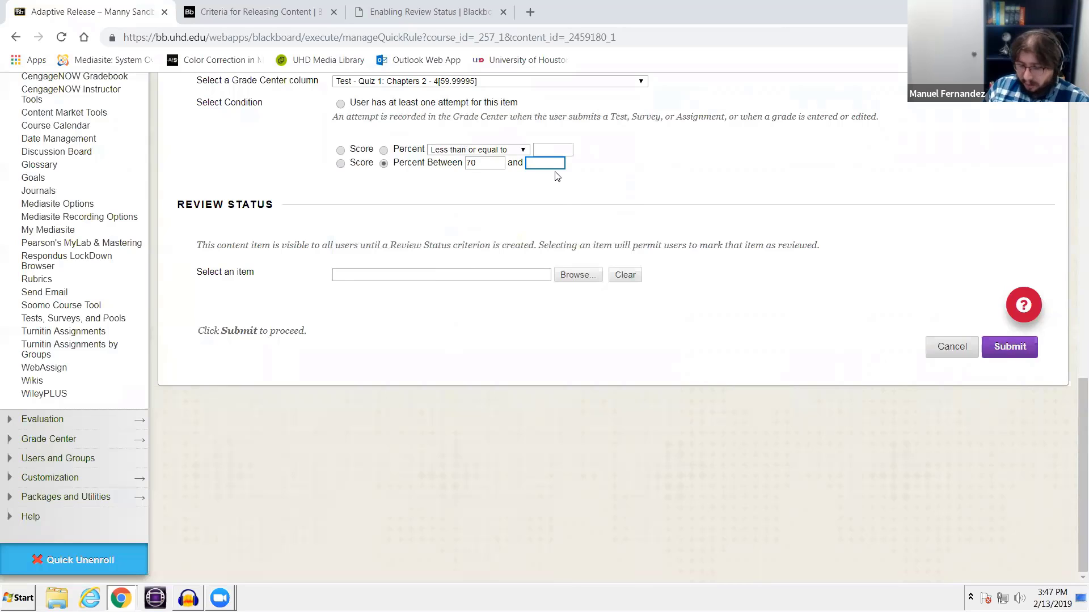
{"action": "type", "text": "90"}
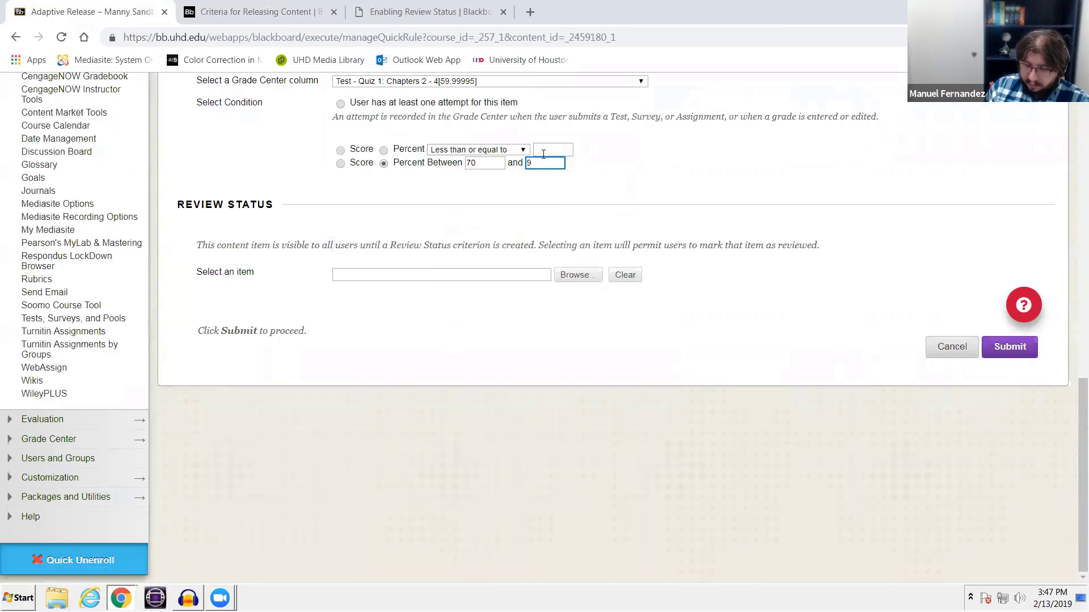
{"action": "key", "text": "BackSpace"}
{"action": "key", "text": "BackSpace"}
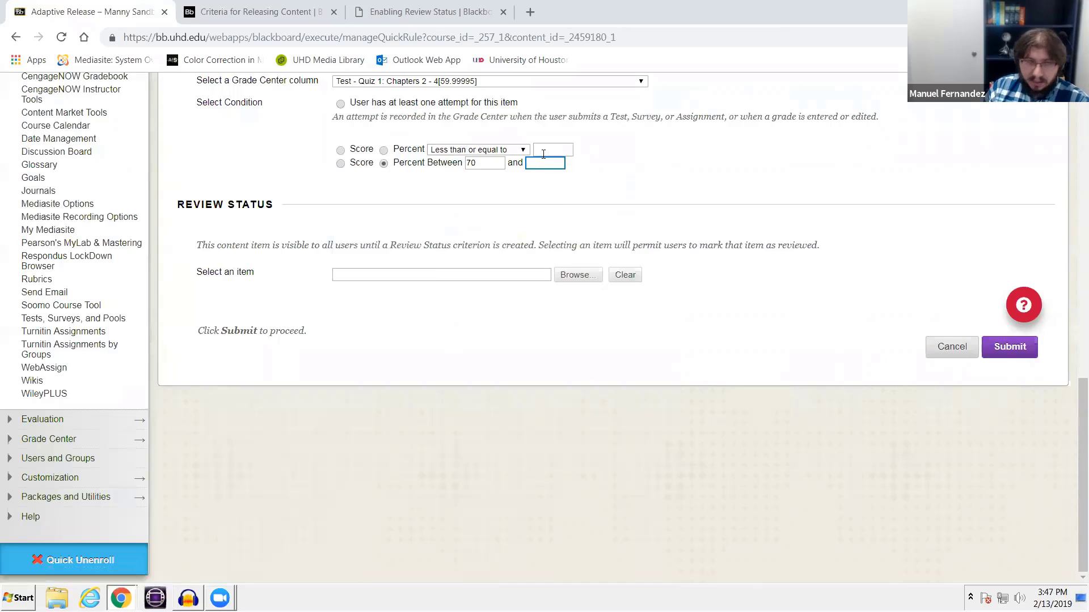
{"action": "type", "text": "89"}
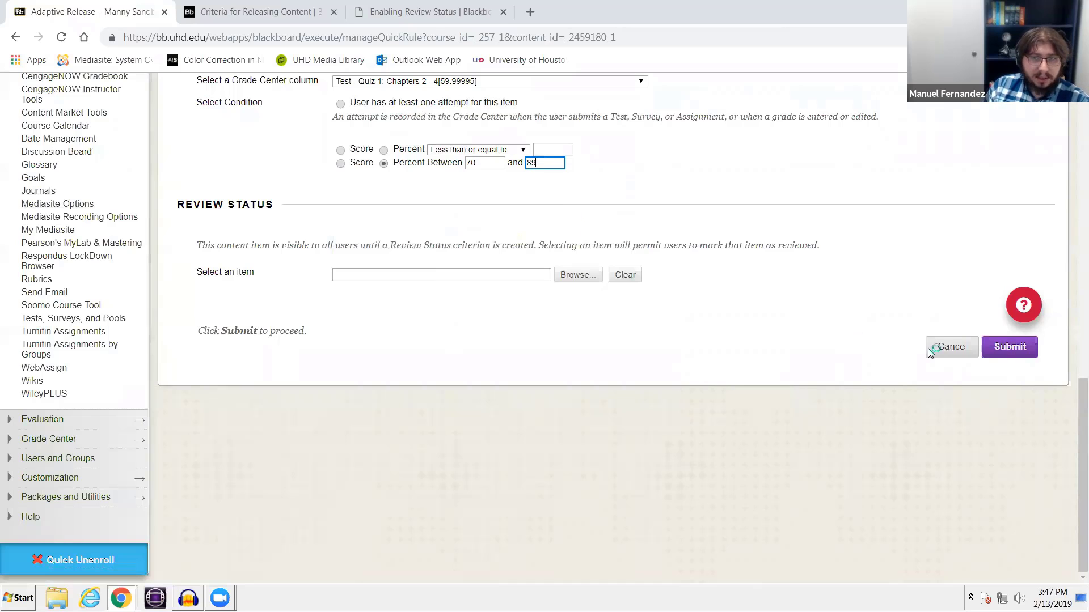
{"action": "left_click", "coordinate": [1025, 347]}
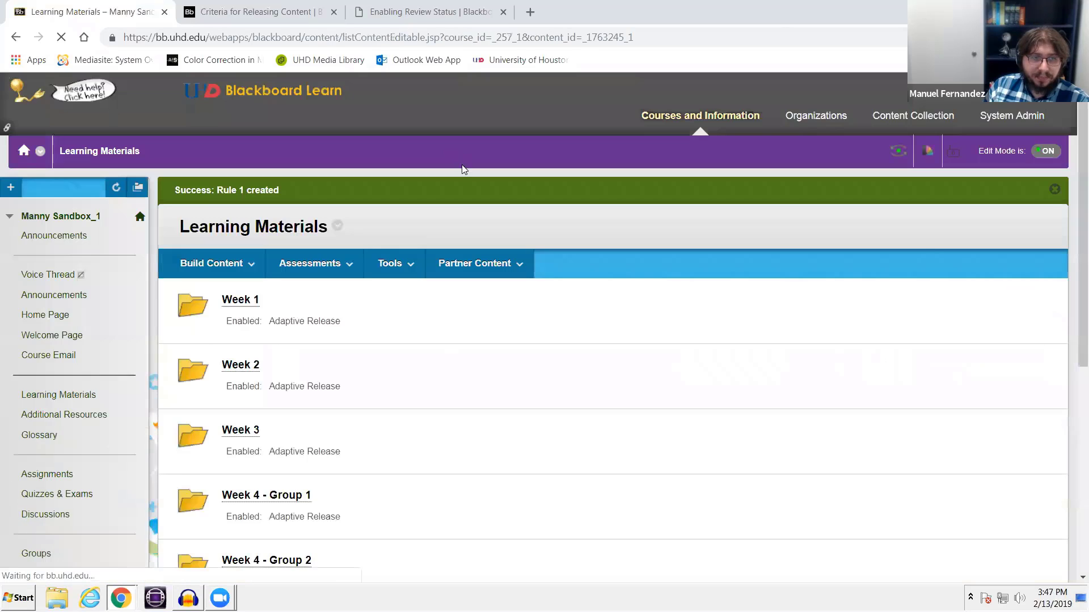
Step: Open the basic adaptive release settings of the Test Feedback 70% or Lower item
{"action": "scroll", "coordinate": [471, 170], "scroll_direction": "down", "scroll_amount": 10}
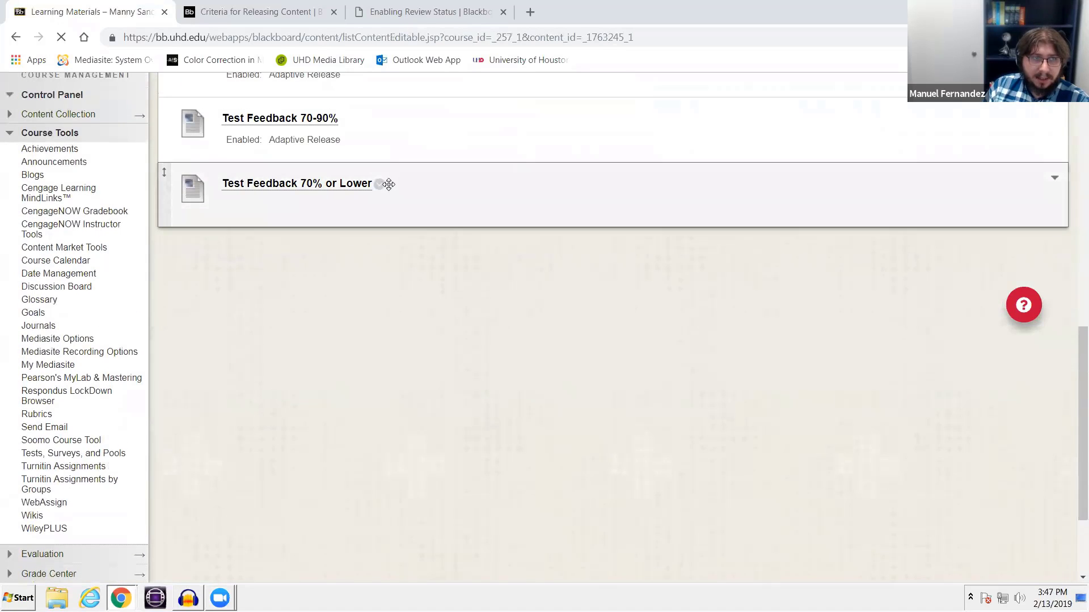
{"action": "left_click", "coordinate": [380, 185]}
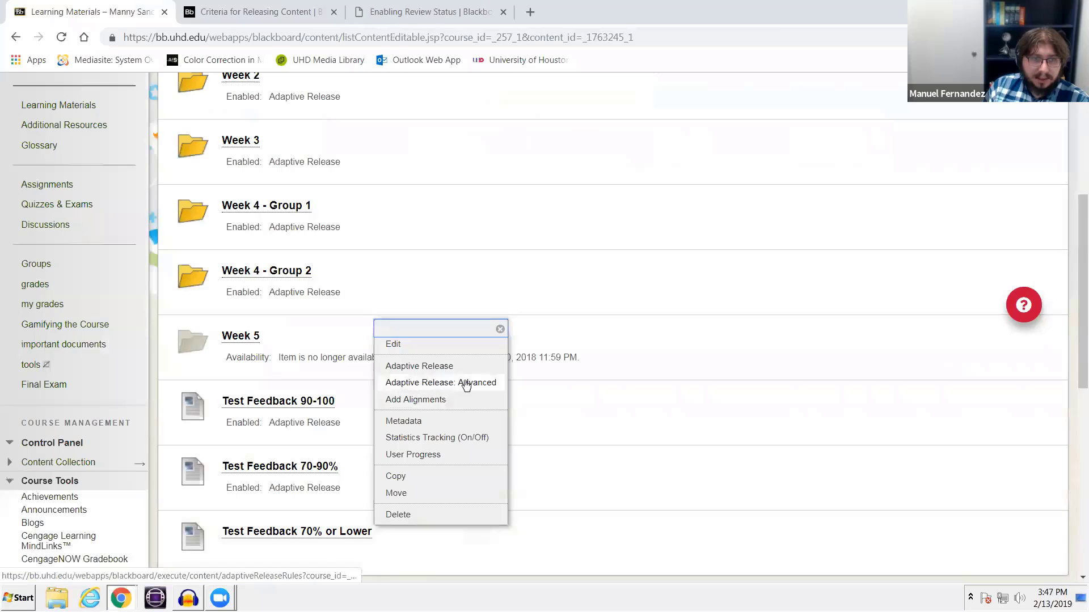
{"action": "left_click", "coordinate": [458, 366]}
{"action": "scroll", "coordinate": [530, 311], "scroll_direction": "down", "scroll_amount": 10}
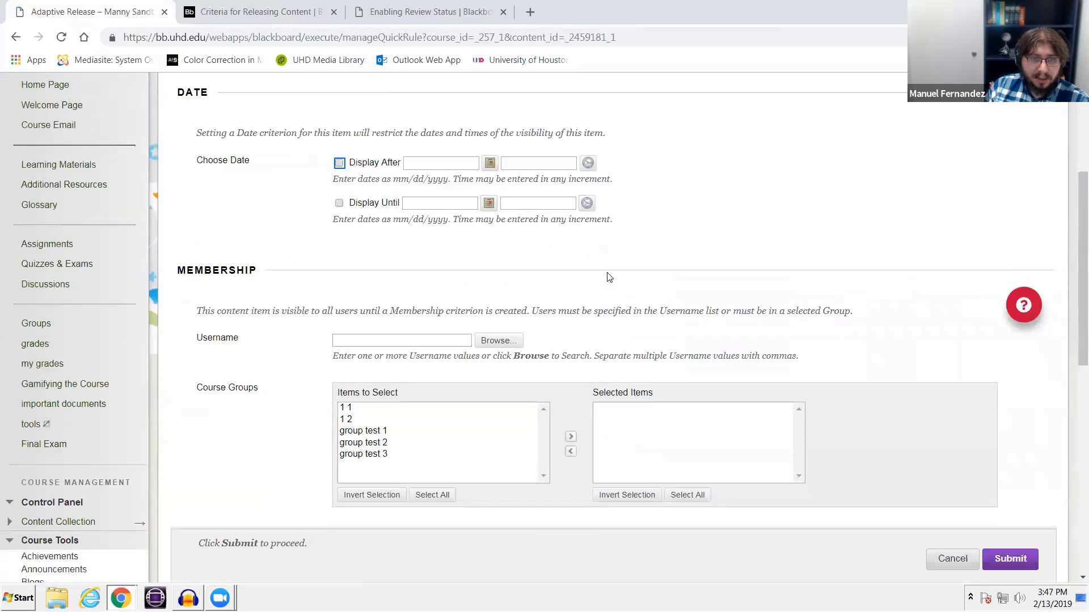
{"action": "left_click", "coordinate": [482, 285]}
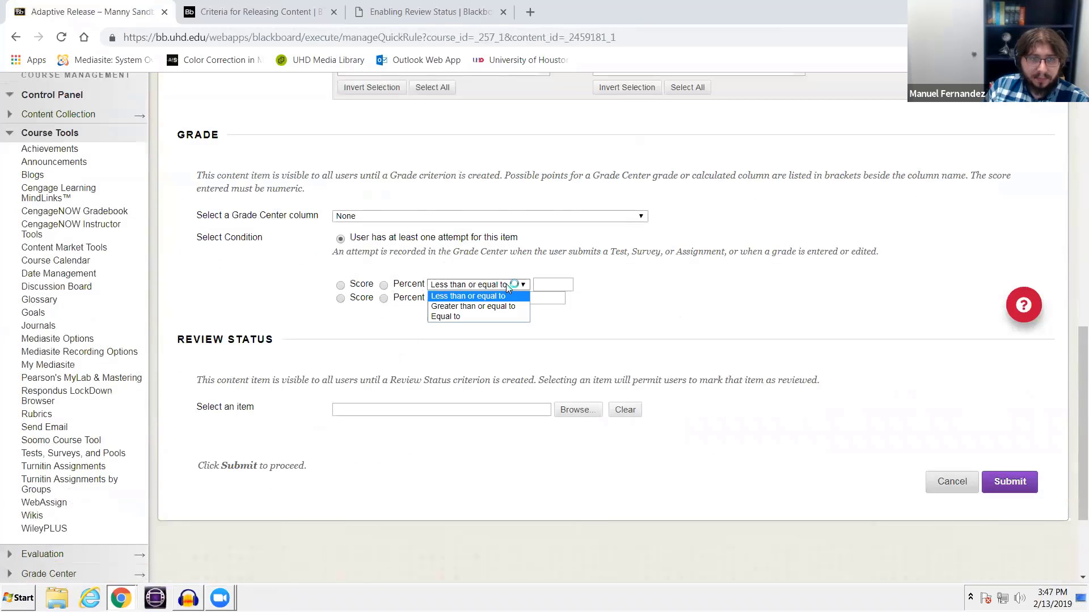
{"action": "left_click", "coordinate": [414, 242]}
{"action": "left_click", "coordinate": [384, 299]}
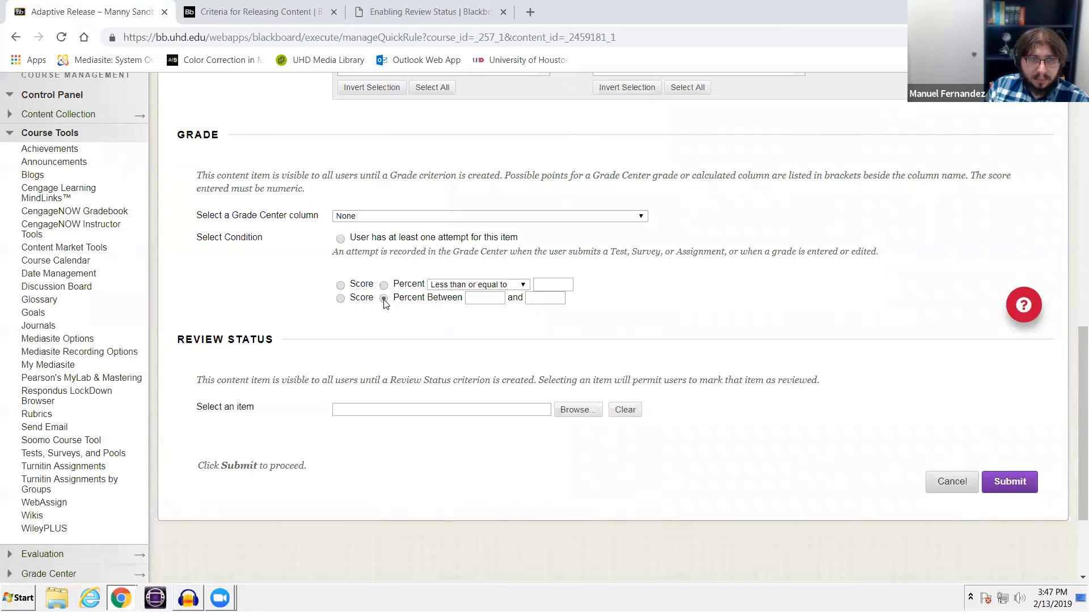
{"action": "left_click", "coordinate": [479, 299]}
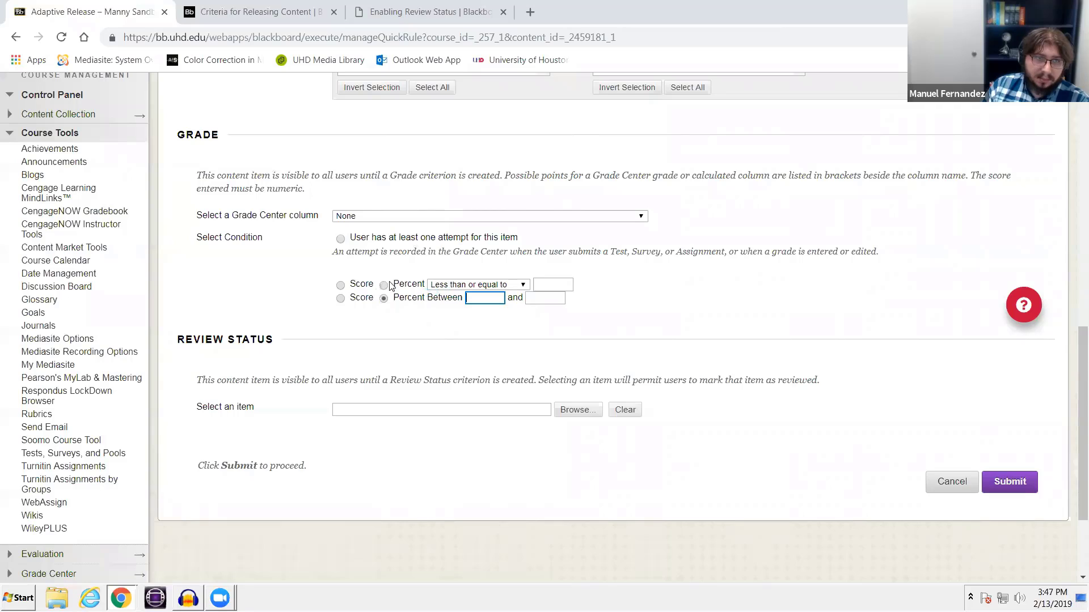
Step: Set the grade condition to a percent less than or equal to 69
{"action": "left_click", "coordinate": [384, 285]}
{"action": "left_click", "coordinate": [471, 287]}
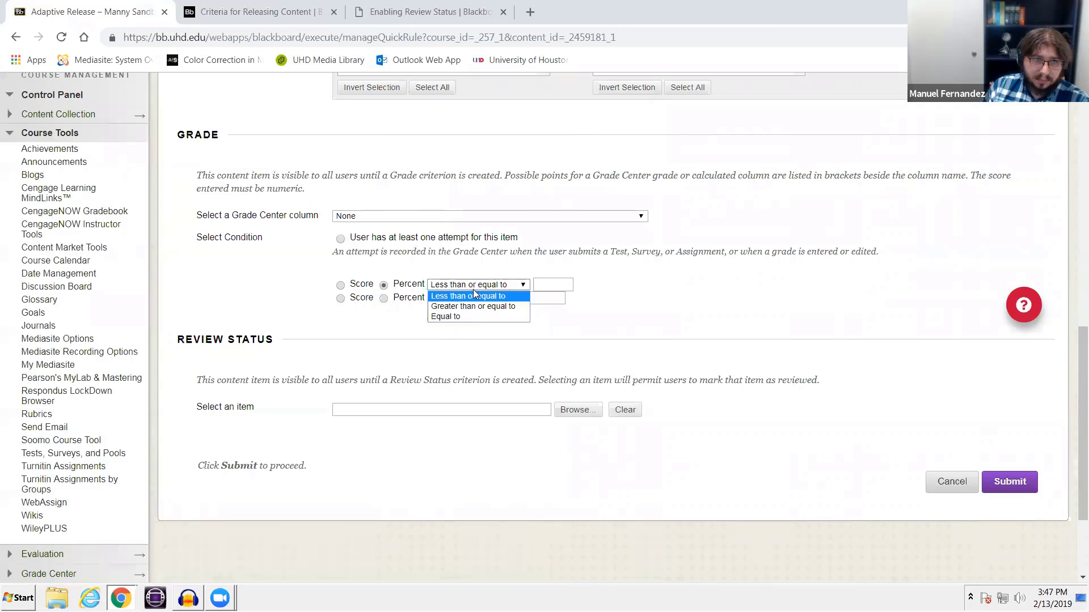
{"action": "left_click", "coordinate": [474, 296]}
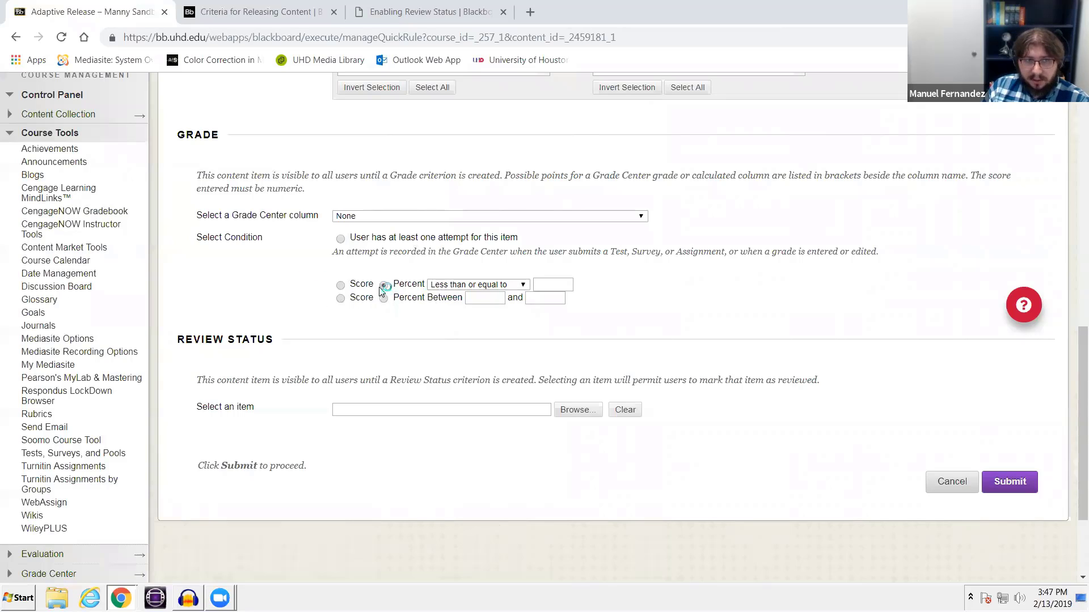
{"action": "left_click", "coordinate": [445, 284]}
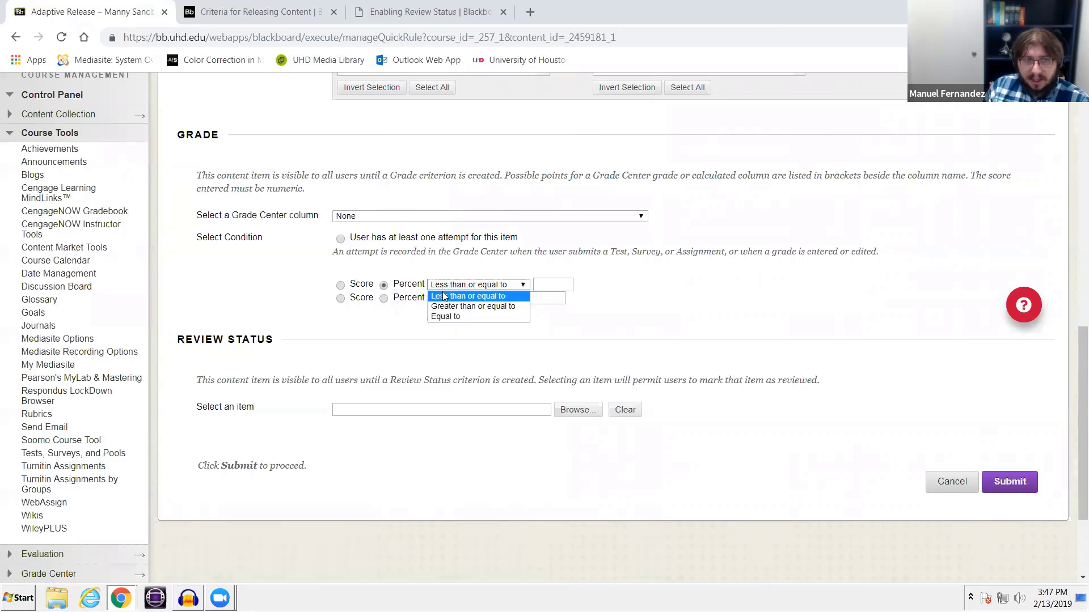
{"action": "left_click", "coordinate": [452, 296]}
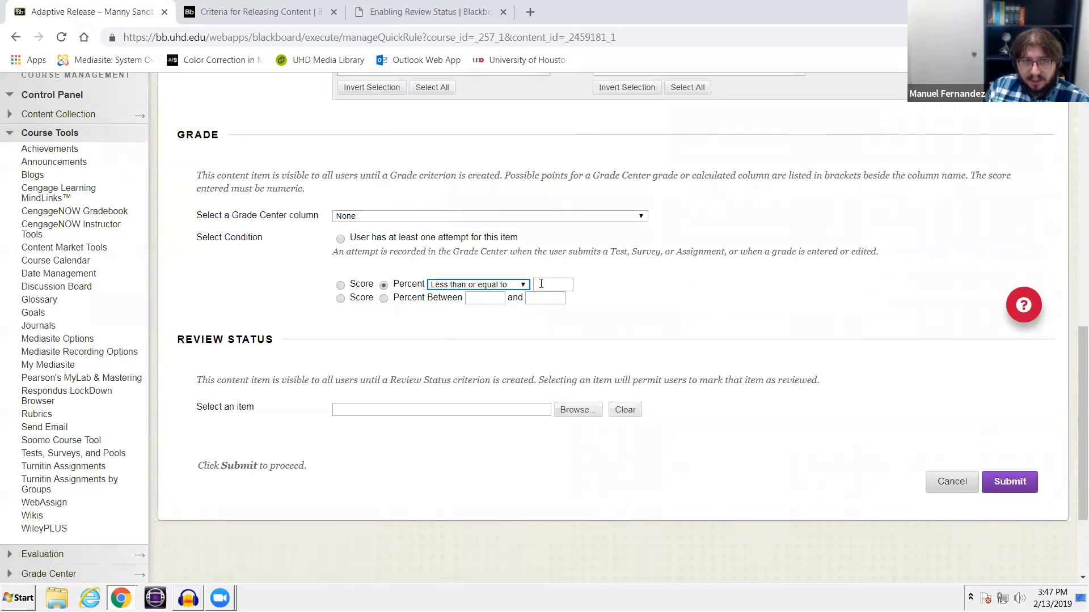
{"action": "left_click", "coordinate": [547, 284]}
{"action": "type", "text": "69"}
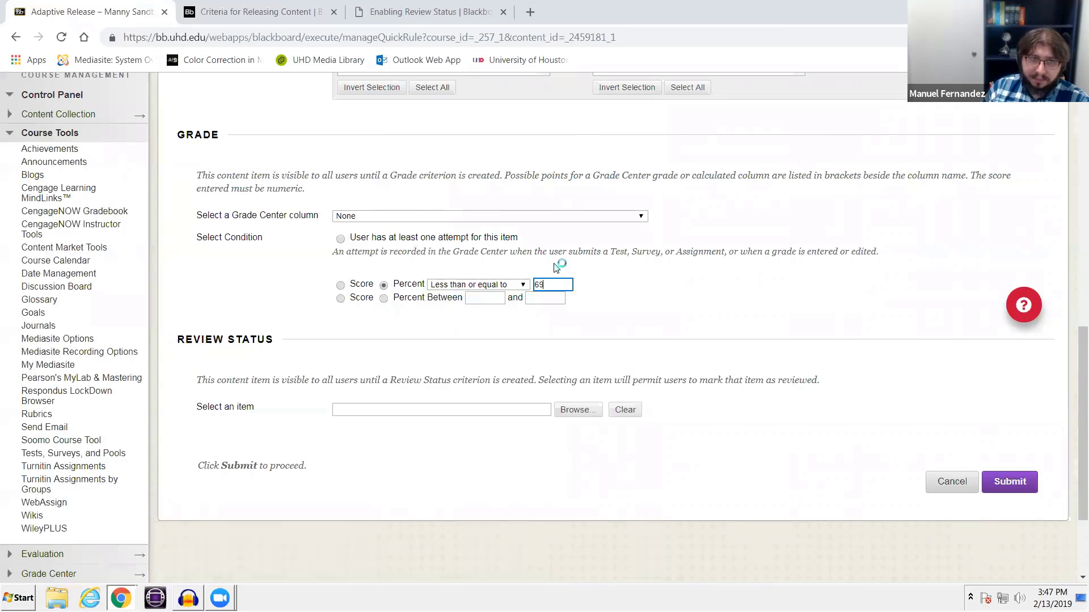
Step: Base the grade criterion on the Test - Quiz 1: Chapters 2 - 4 column and submit the rule
{"action": "scroll", "coordinate": [557, 268], "scroll_direction": "up", "scroll_amount": 4}
{"action": "left_click", "coordinate": [454, 429]}
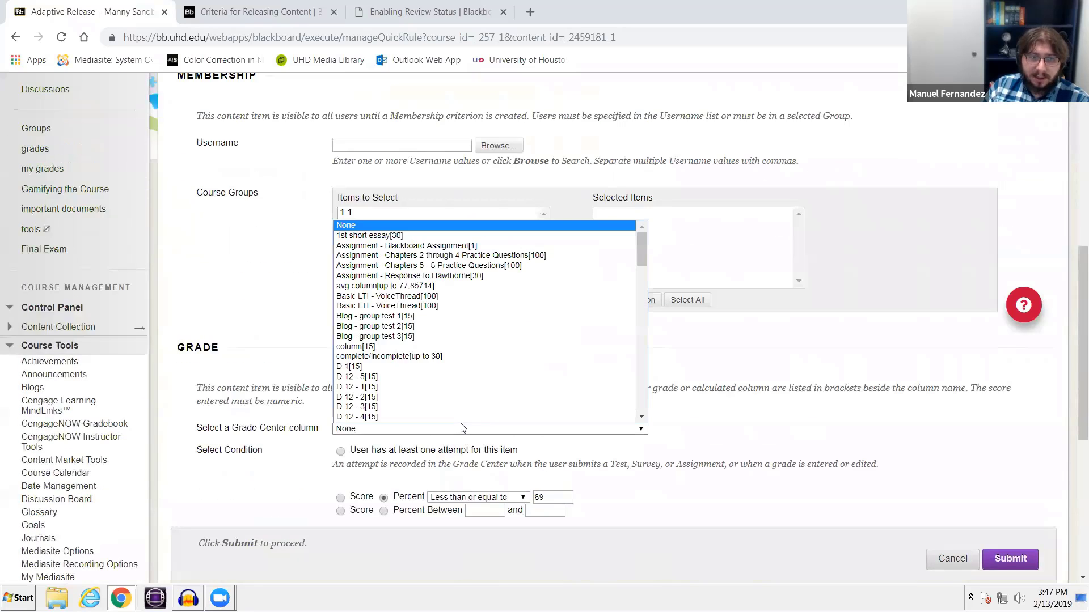
{"action": "scroll", "coordinate": [464, 298], "scroll_direction": "down", "scroll_amount": 10}
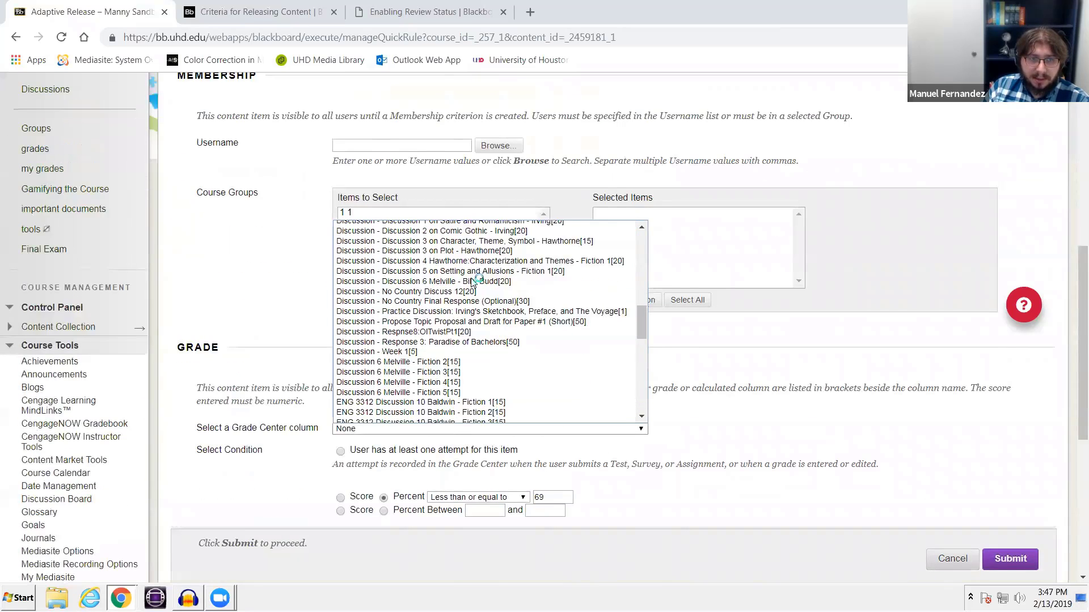
{"action": "scroll", "coordinate": [476, 282], "scroll_direction": "down", "scroll_amount": 6}
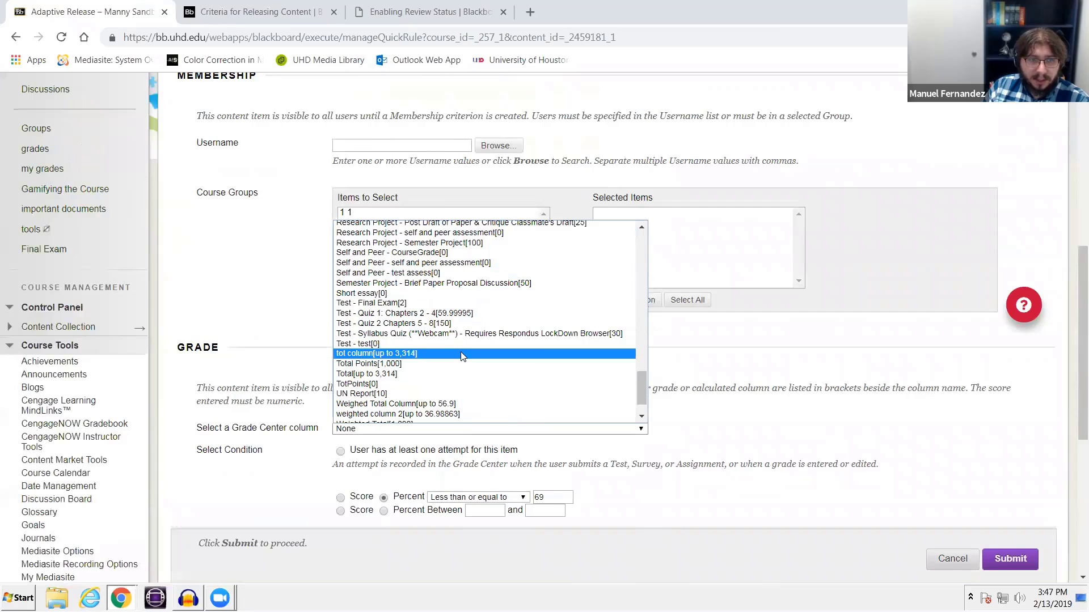
{"action": "left_click", "coordinate": [443, 314]}
{"action": "scroll", "coordinate": [846, 414], "scroll_direction": "down", "scroll_amount": 3}
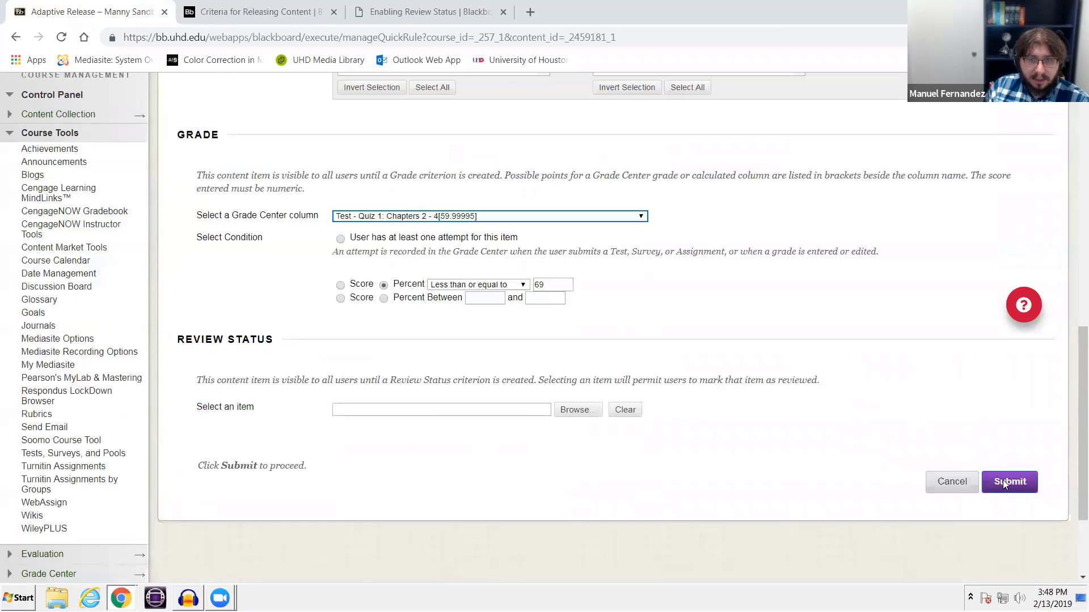
Step: Reload the Learning Materials page and review which weekly folders and test feedback items have adaptive release enabled
{"action": "scroll", "coordinate": [544, 423], "scroll_direction": "down", "scroll_amount": 6}
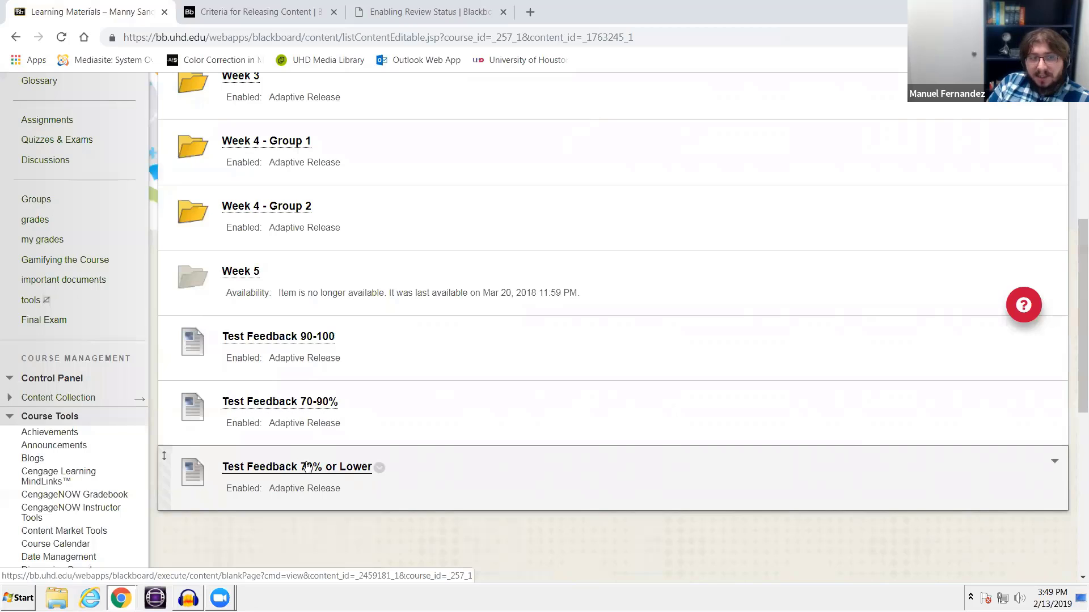
{"action": "scroll", "coordinate": [306, 466], "scroll_direction": "up", "scroll_amount": 7}
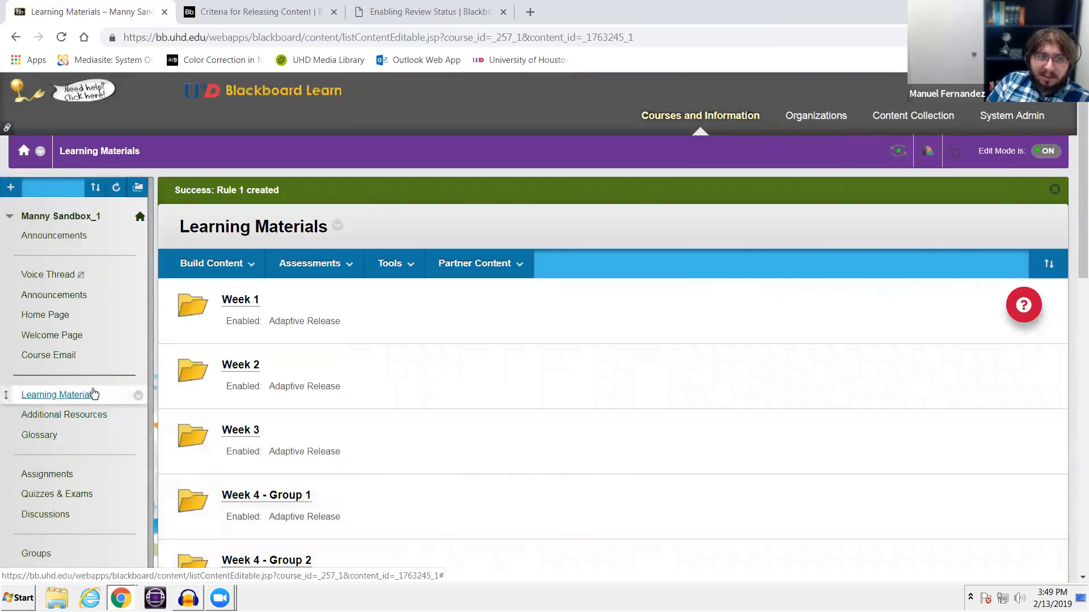
{"action": "left_click", "coordinate": [94, 394]}
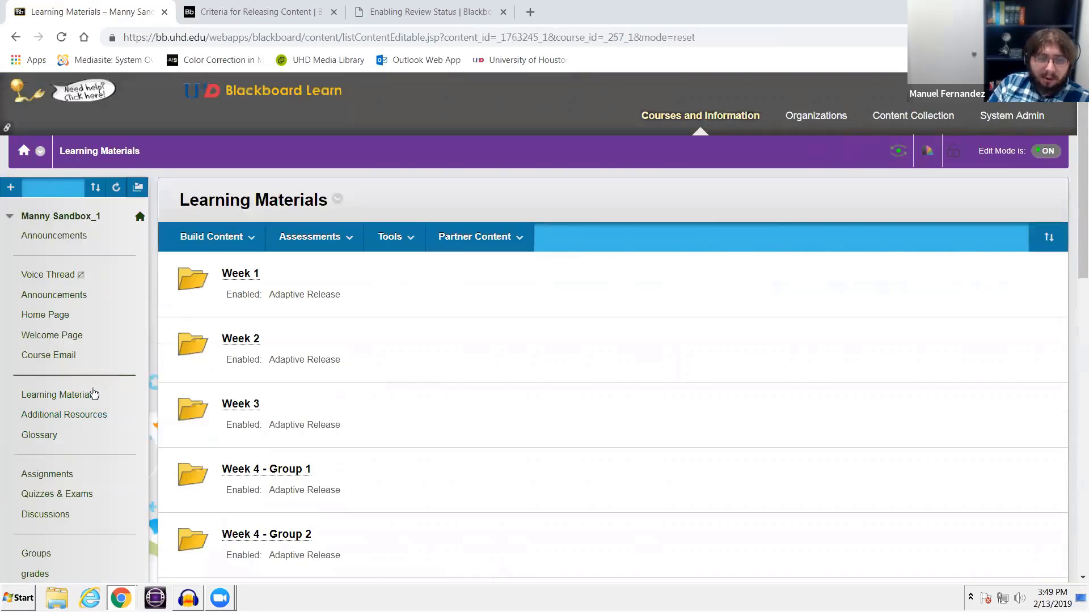
{"action": "scroll", "coordinate": [109, 389], "scroll_direction": "down", "scroll_amount": 7}
{"action": "scroll", "coordinate": [267, 389], "scroll_direction": "up", "scroll_amount": 1}
{"action": "scroll", "coordinate": [275, 448], "scroll_direction": "down", "scroll_amount": 2}
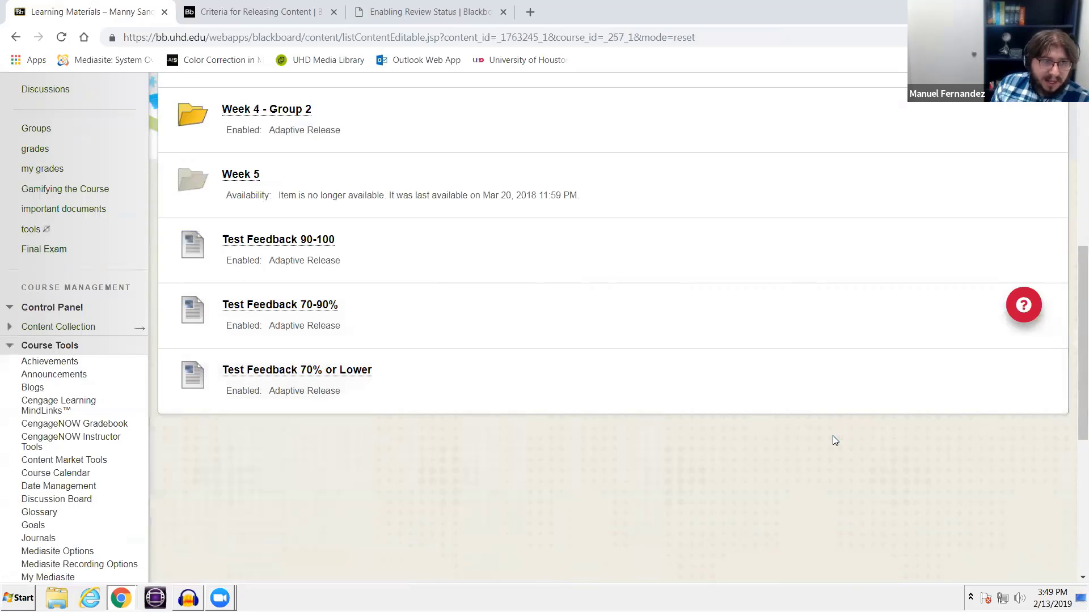
{"action": "scroll", "coordinate": [612, 486], "scroll_direction": "up", "scroll_amount": 3}
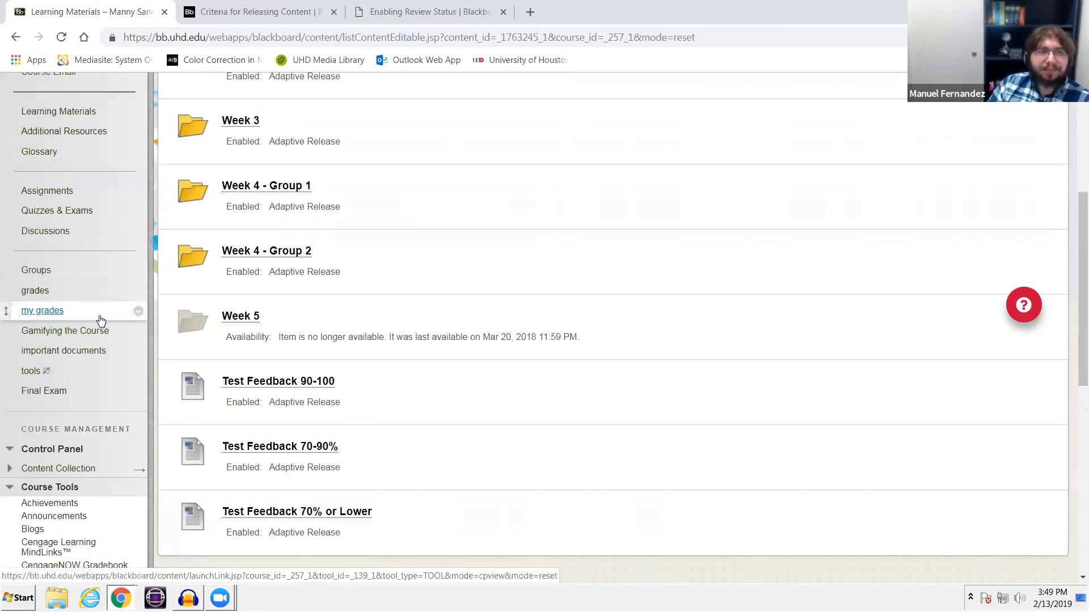
{"action": "scroll", "coordinate": [100, 320], "scroll_direction": "up", "scroll_amount": 4}
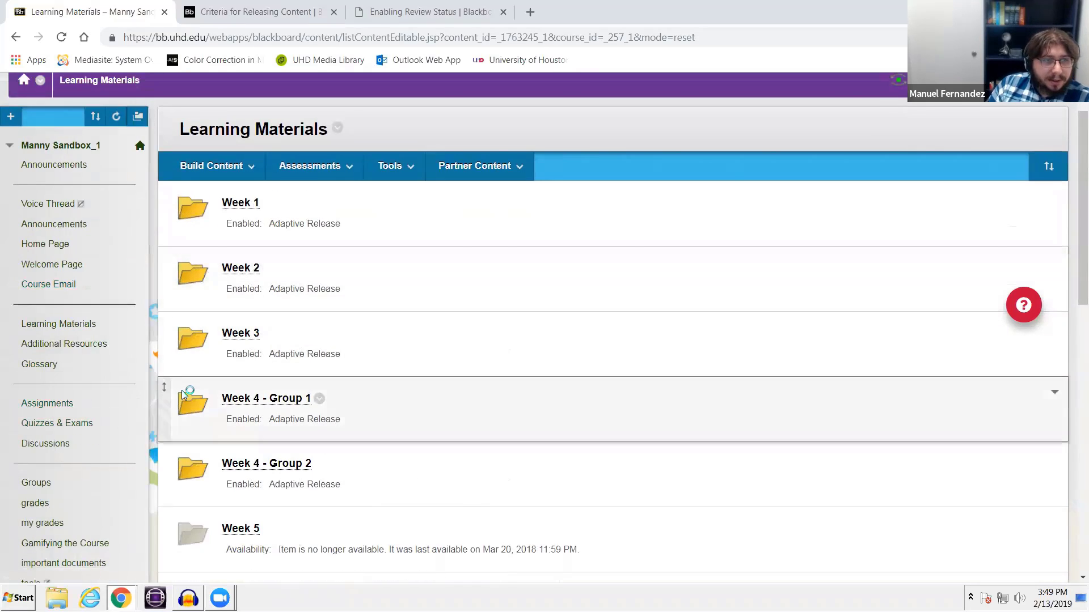
{"action": "scroll", "coordinate": [286, 386], "scroll_direction": "down", "scroll_amount": 3}
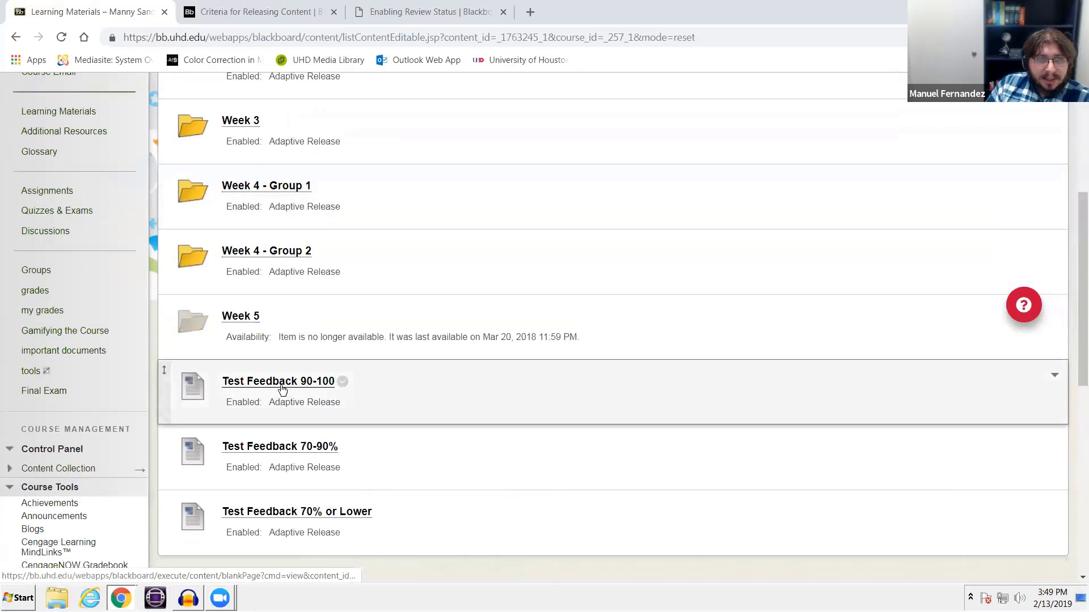